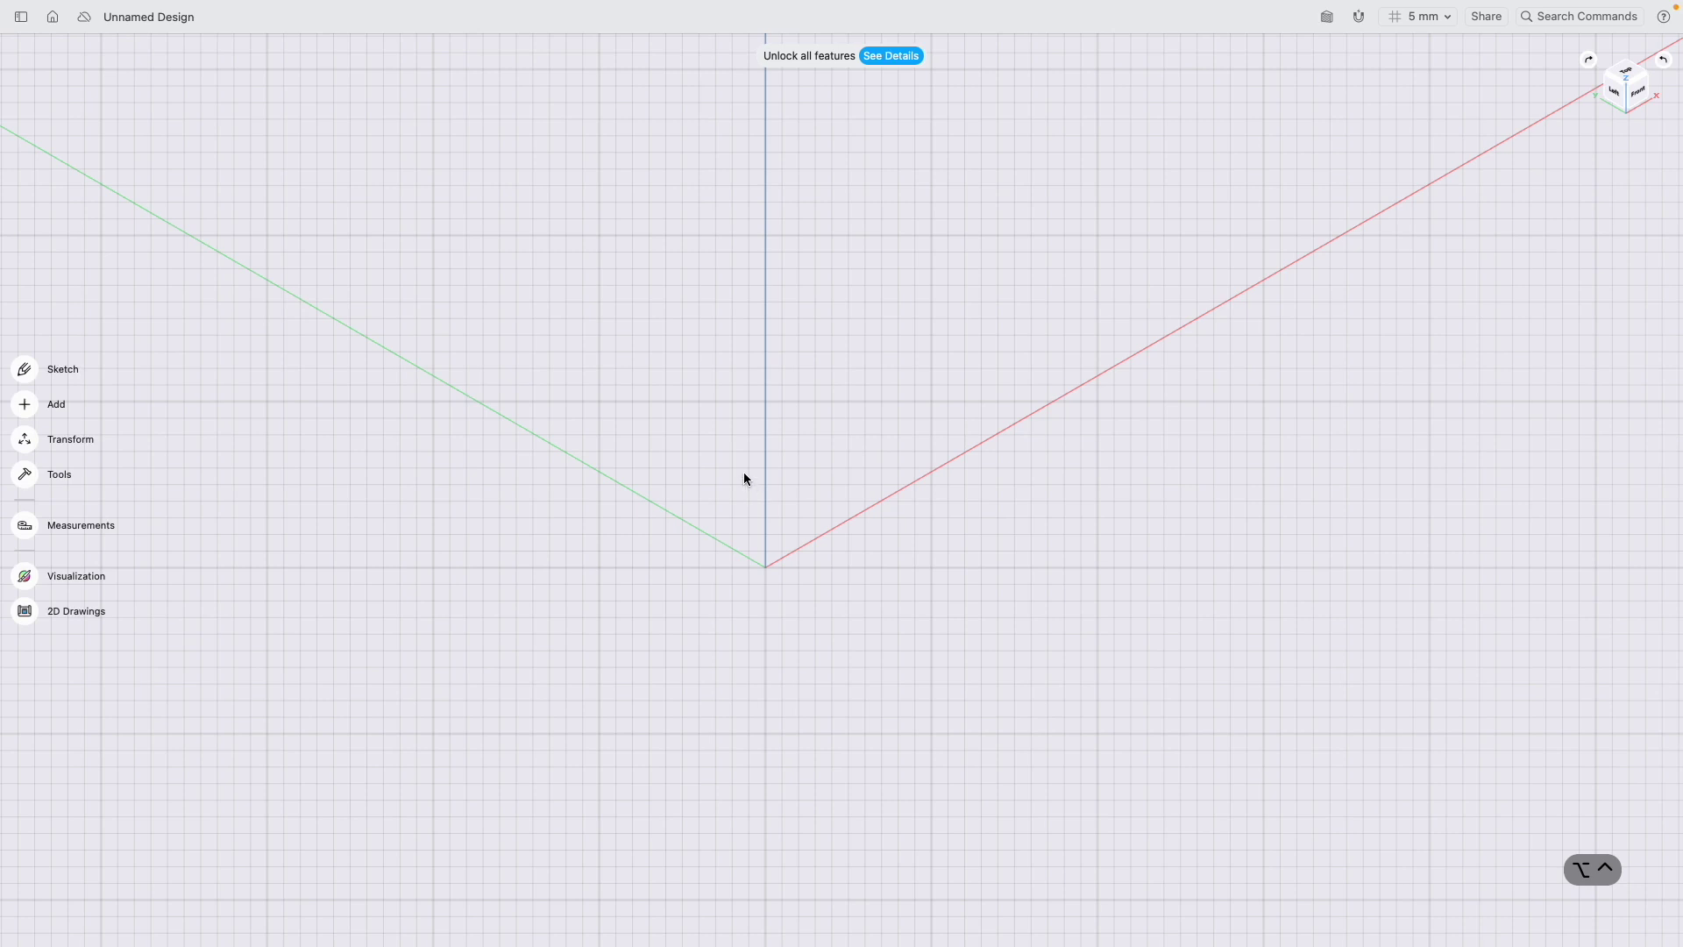
Leave an empty sketch and look straight down onto the ground plane.
scroll(743, 477, "up", 5)
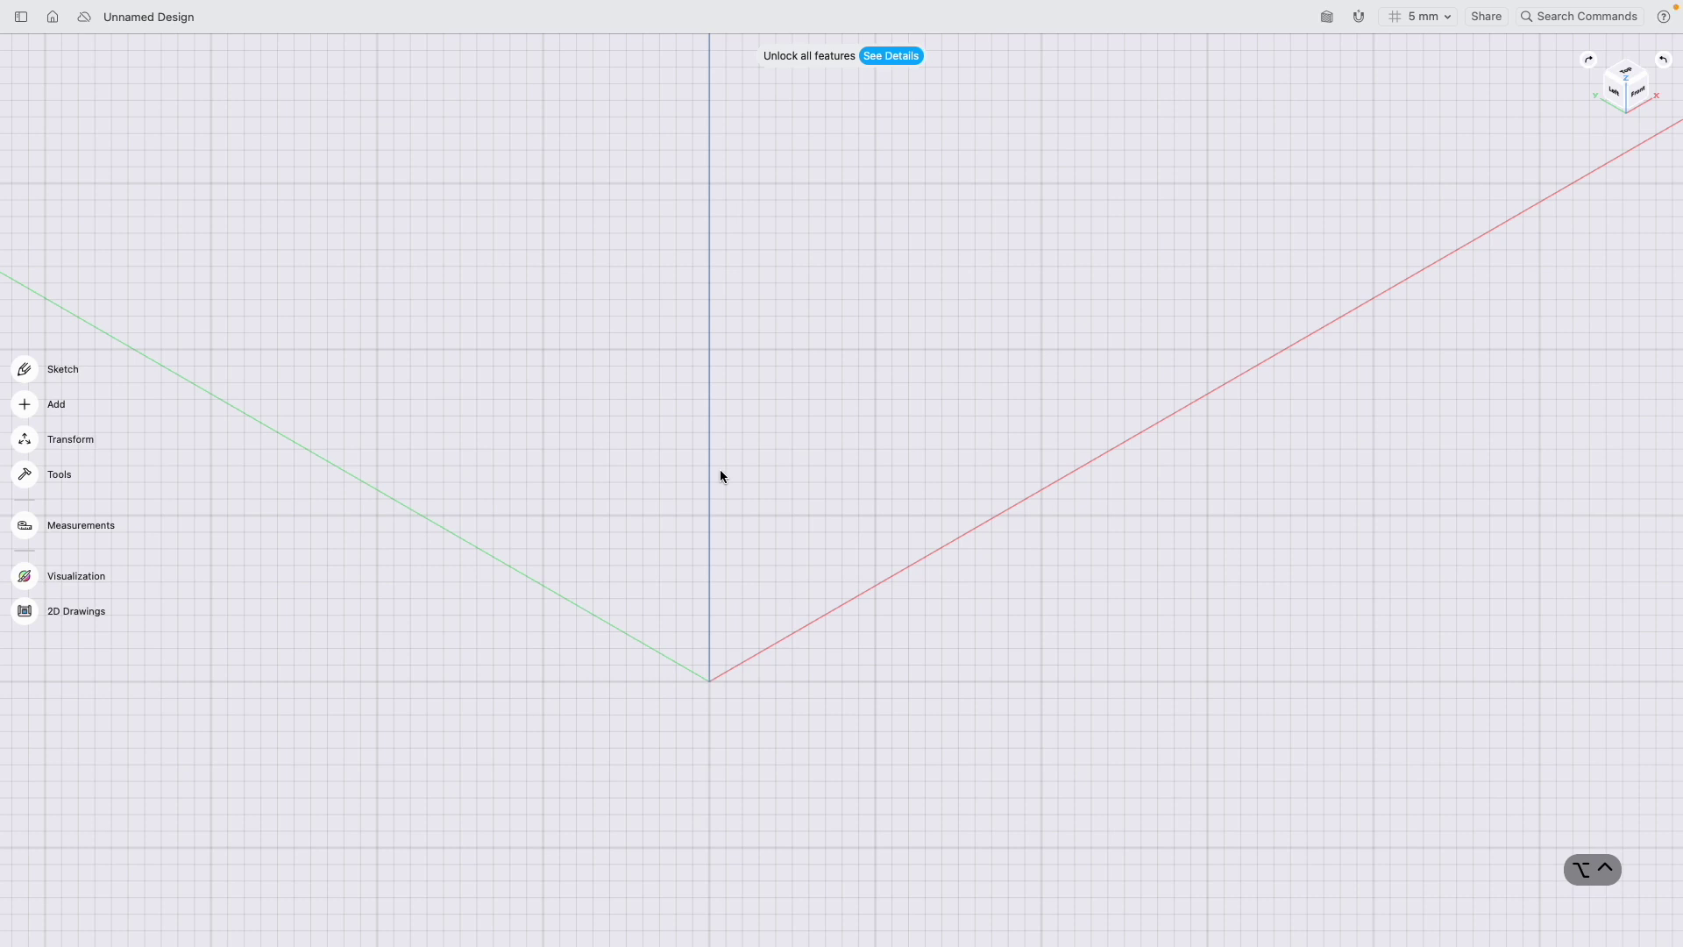
scroll(828, 519, "left", 1)
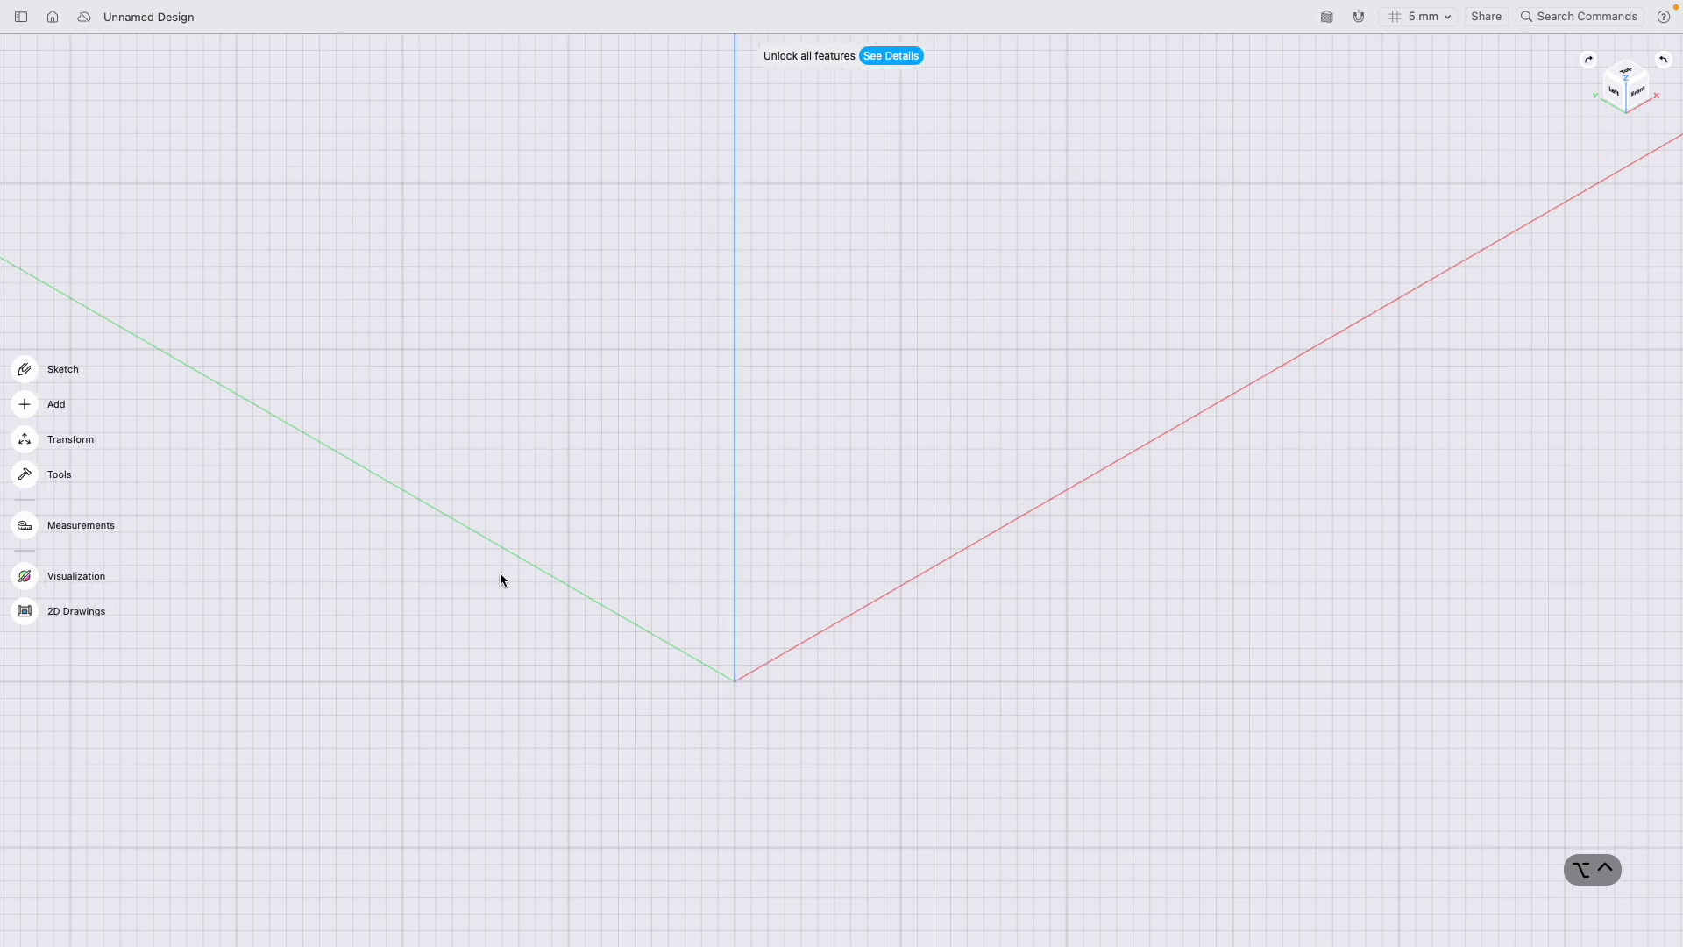
scroll(487, 563, "left", 2)
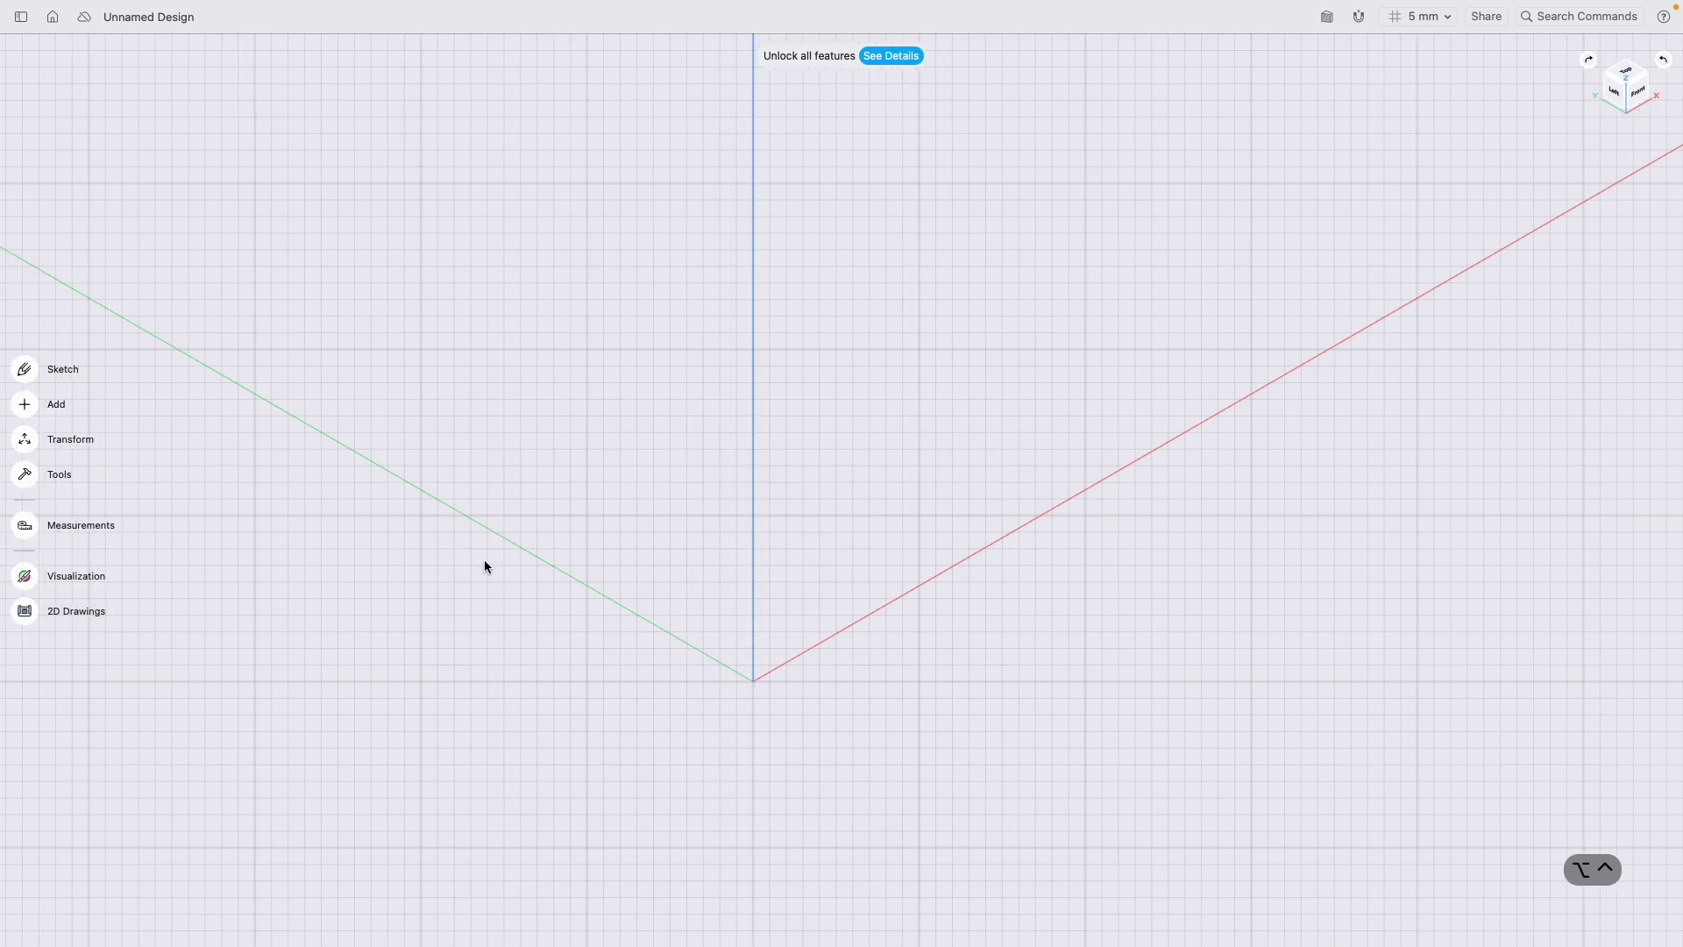
left_click(39, 372)
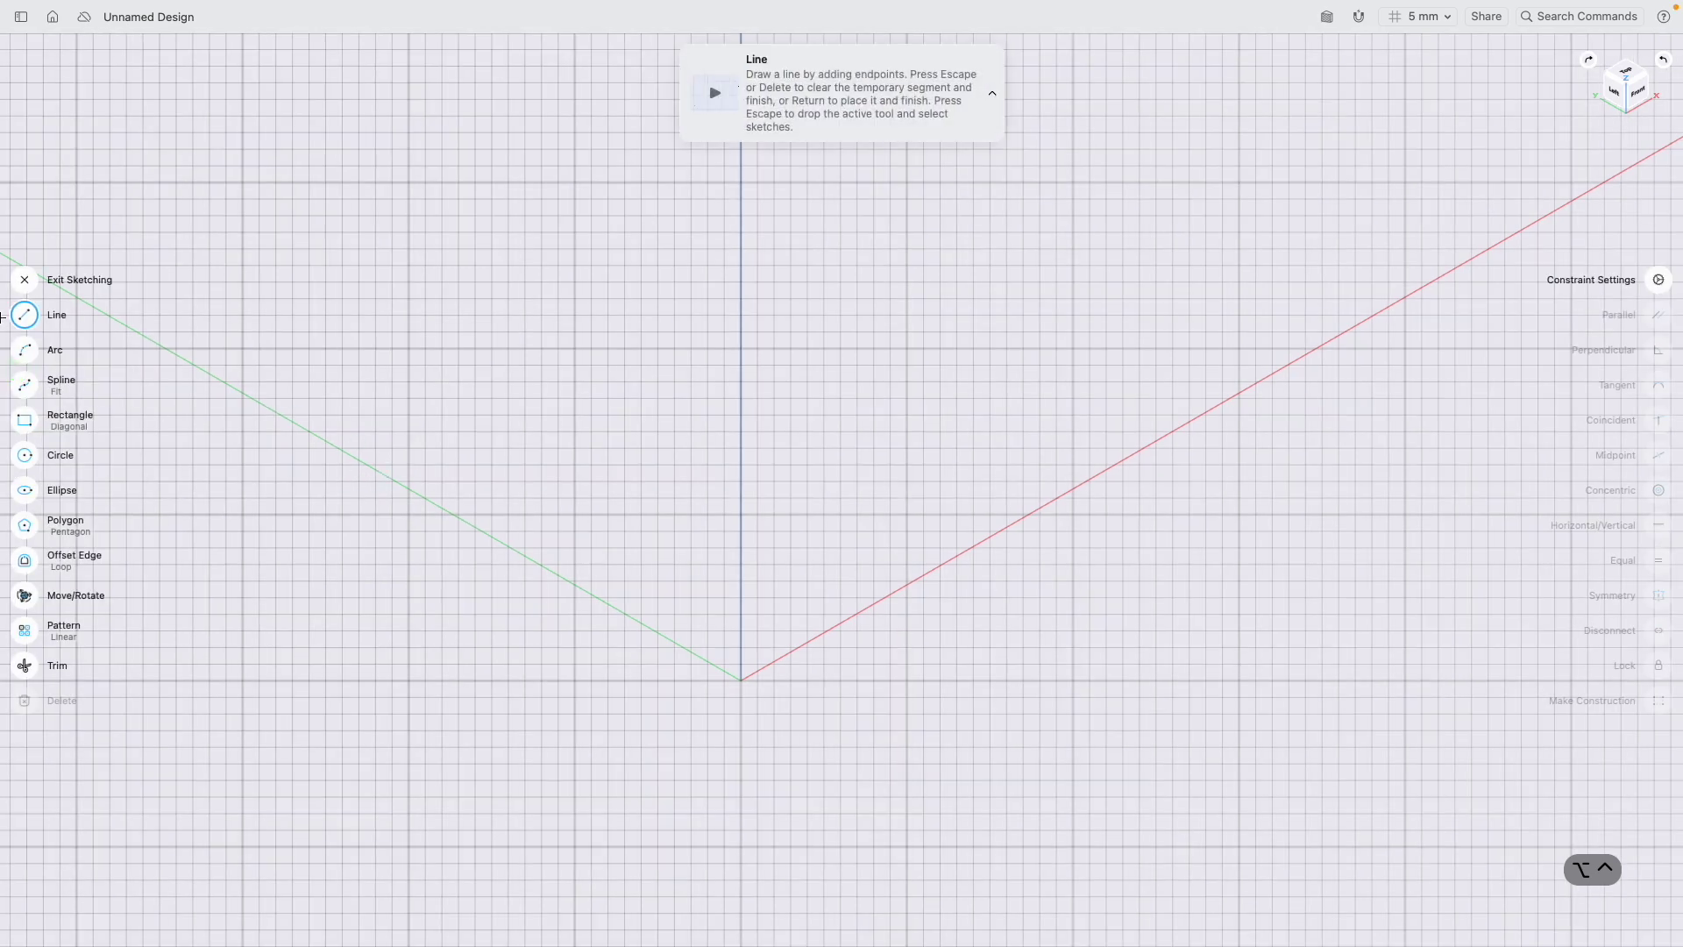
left_click(29, 279)
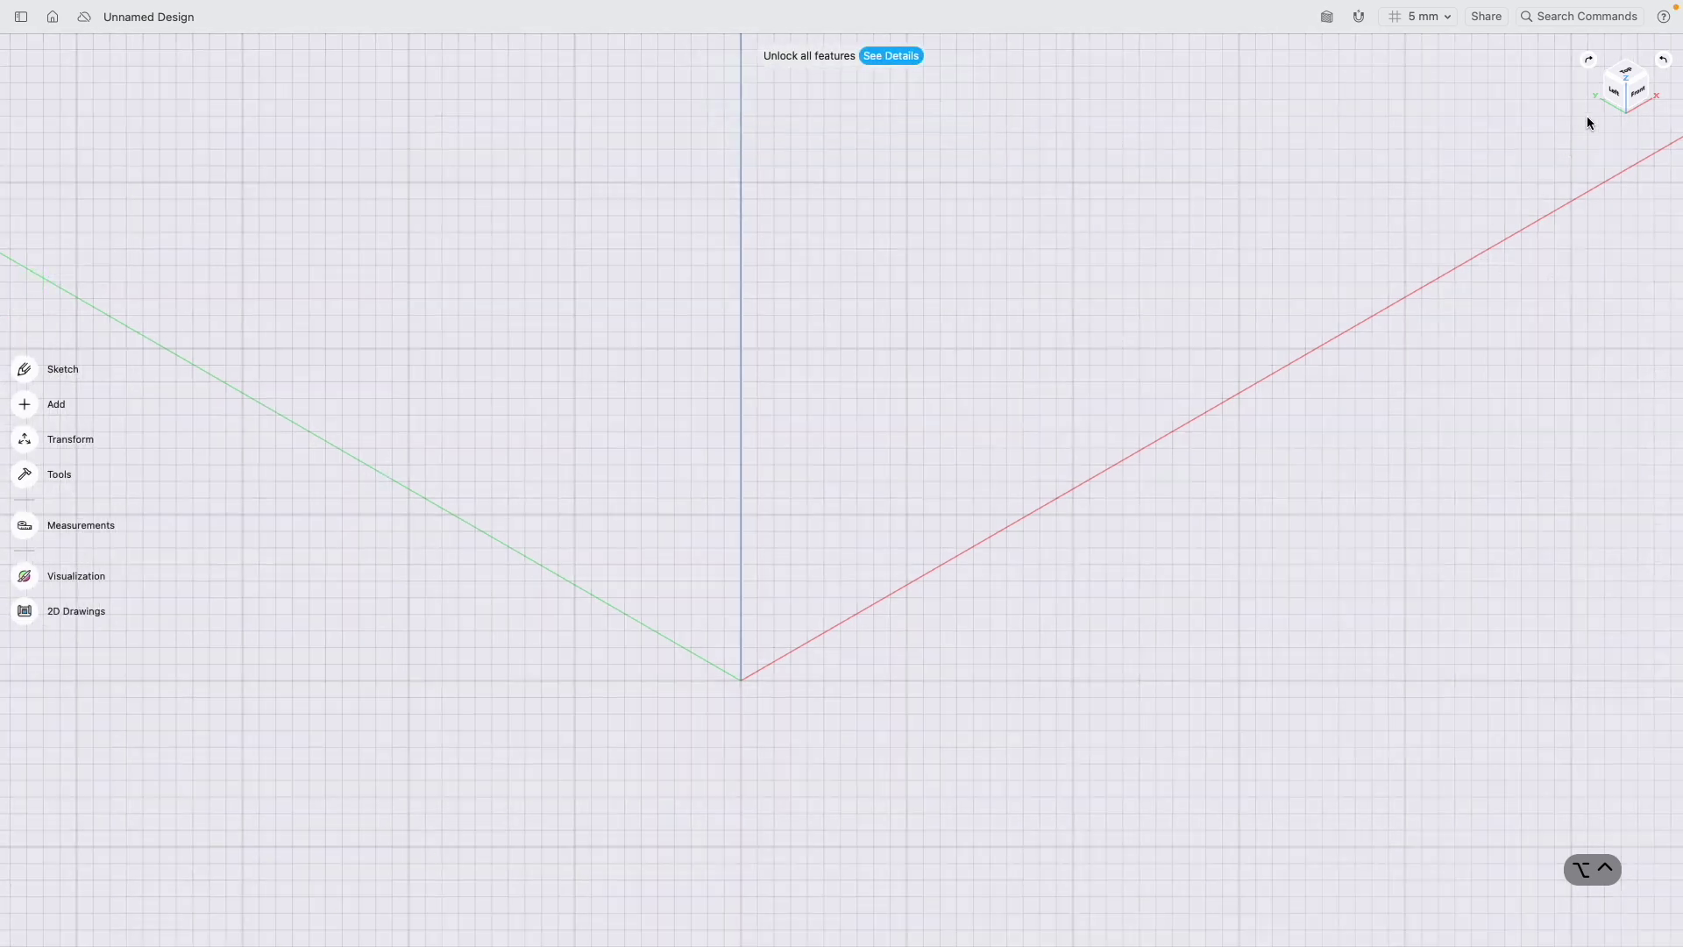
left_click(1622, 74)
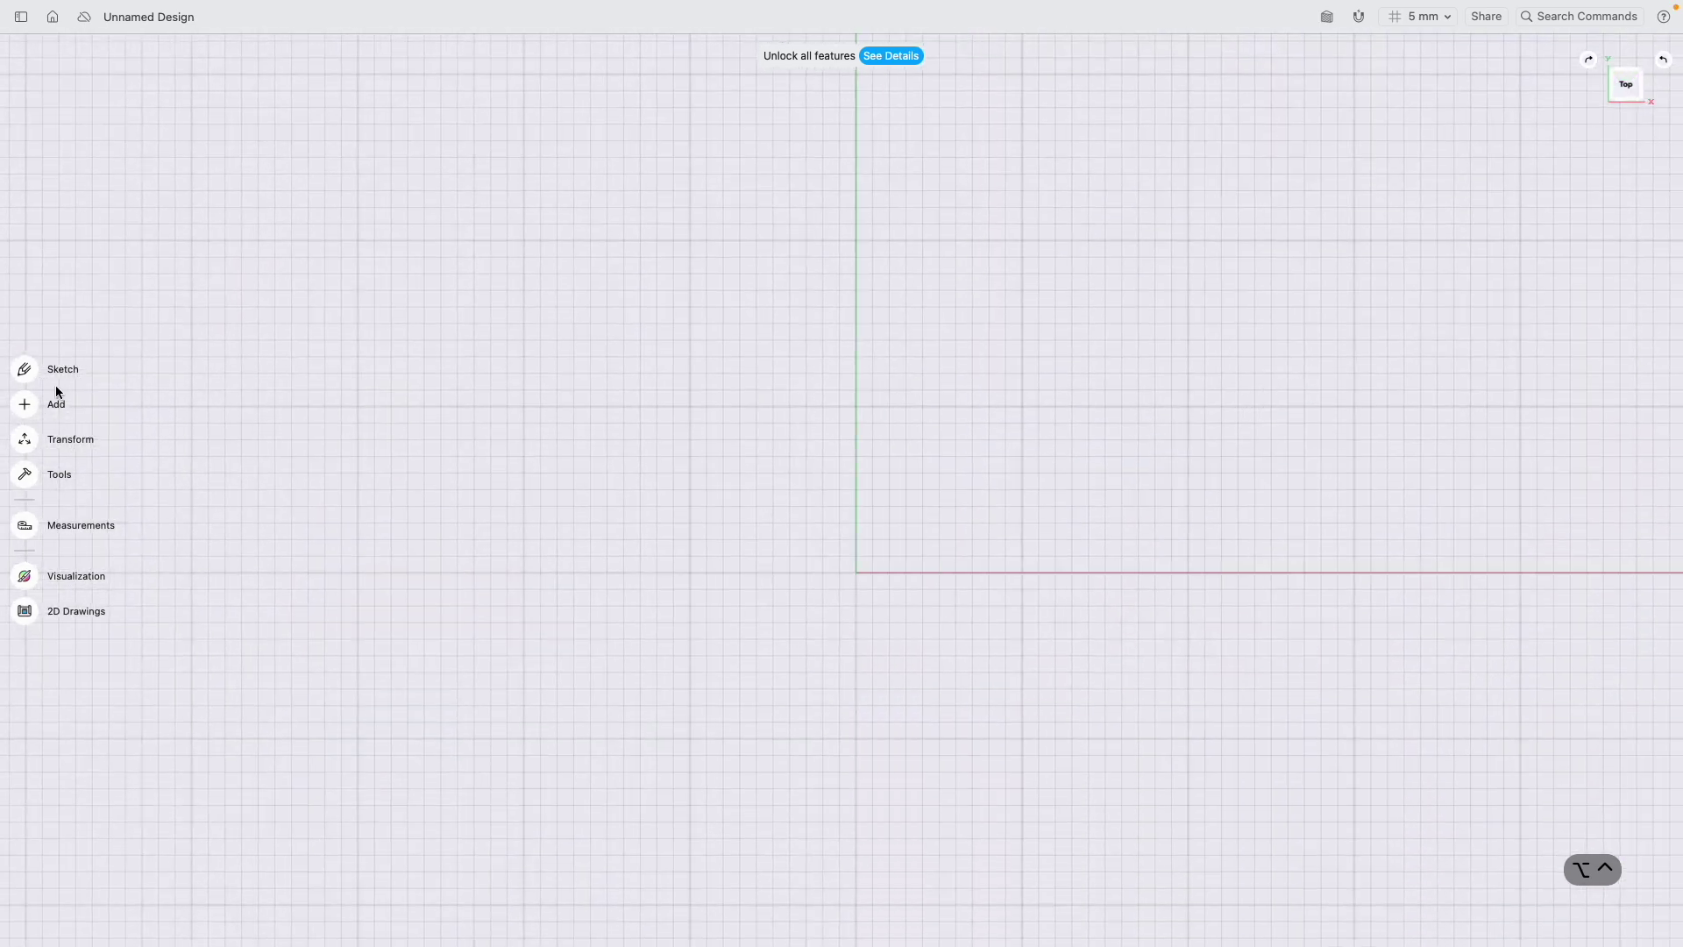
Sketch a 50 × 50 mm square from the origin, then return to isometric view.
left_click(26, 371)
left_click(26, 419)
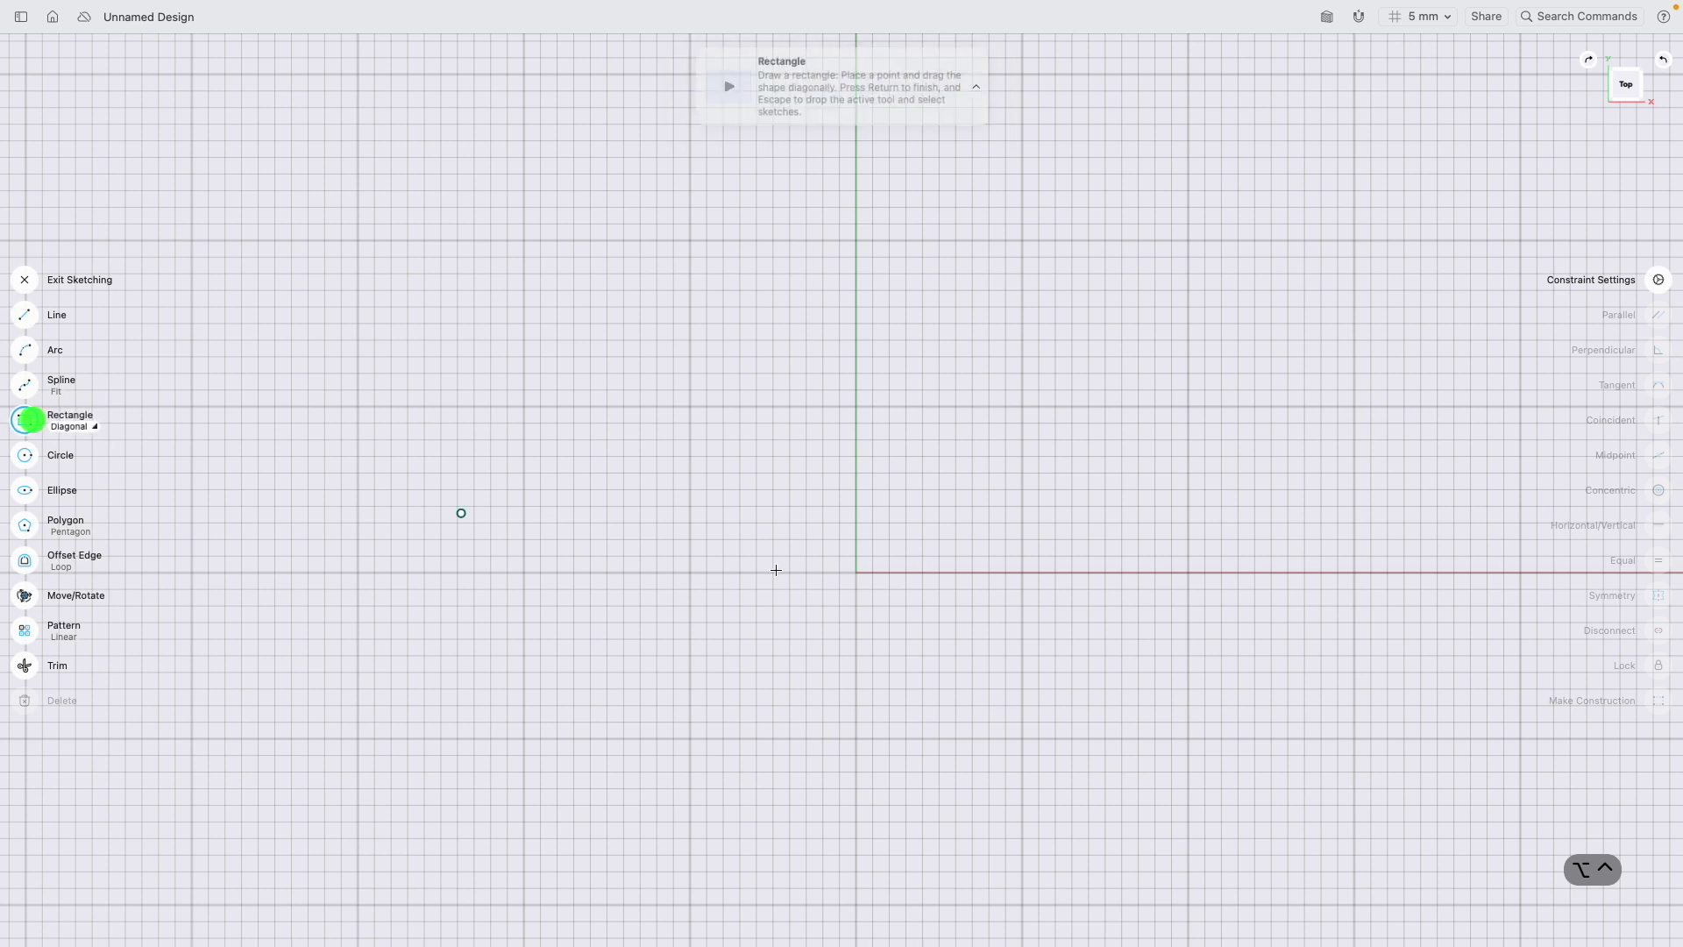
left_click(857, 572)
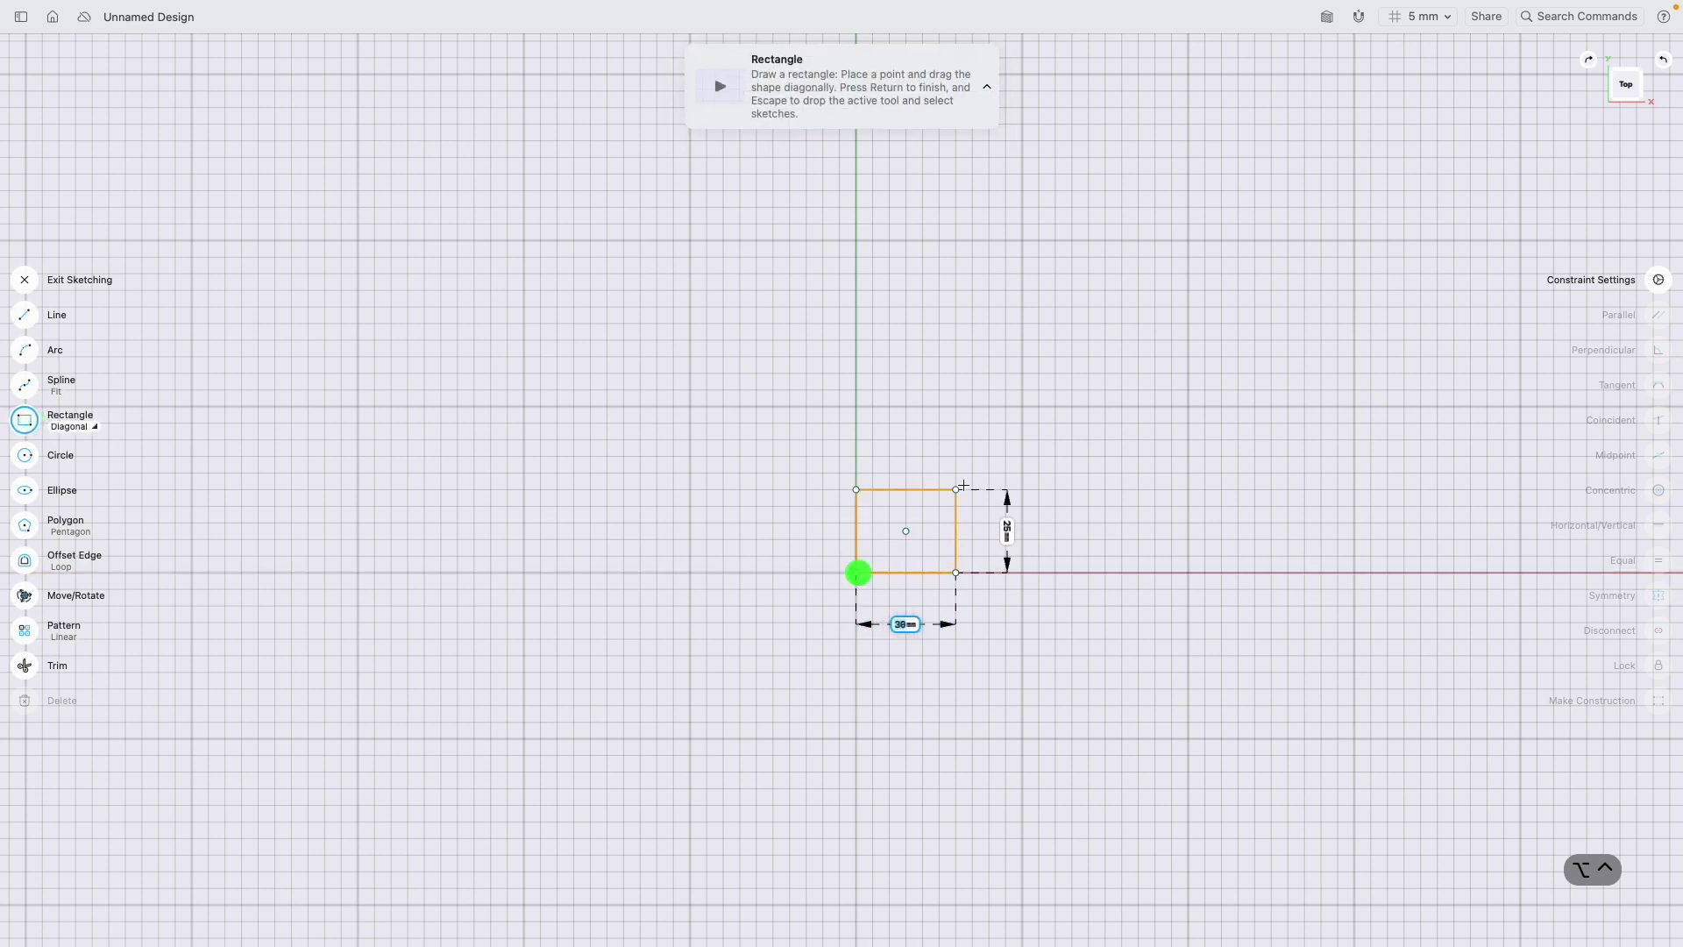
left_click(1022, 406)
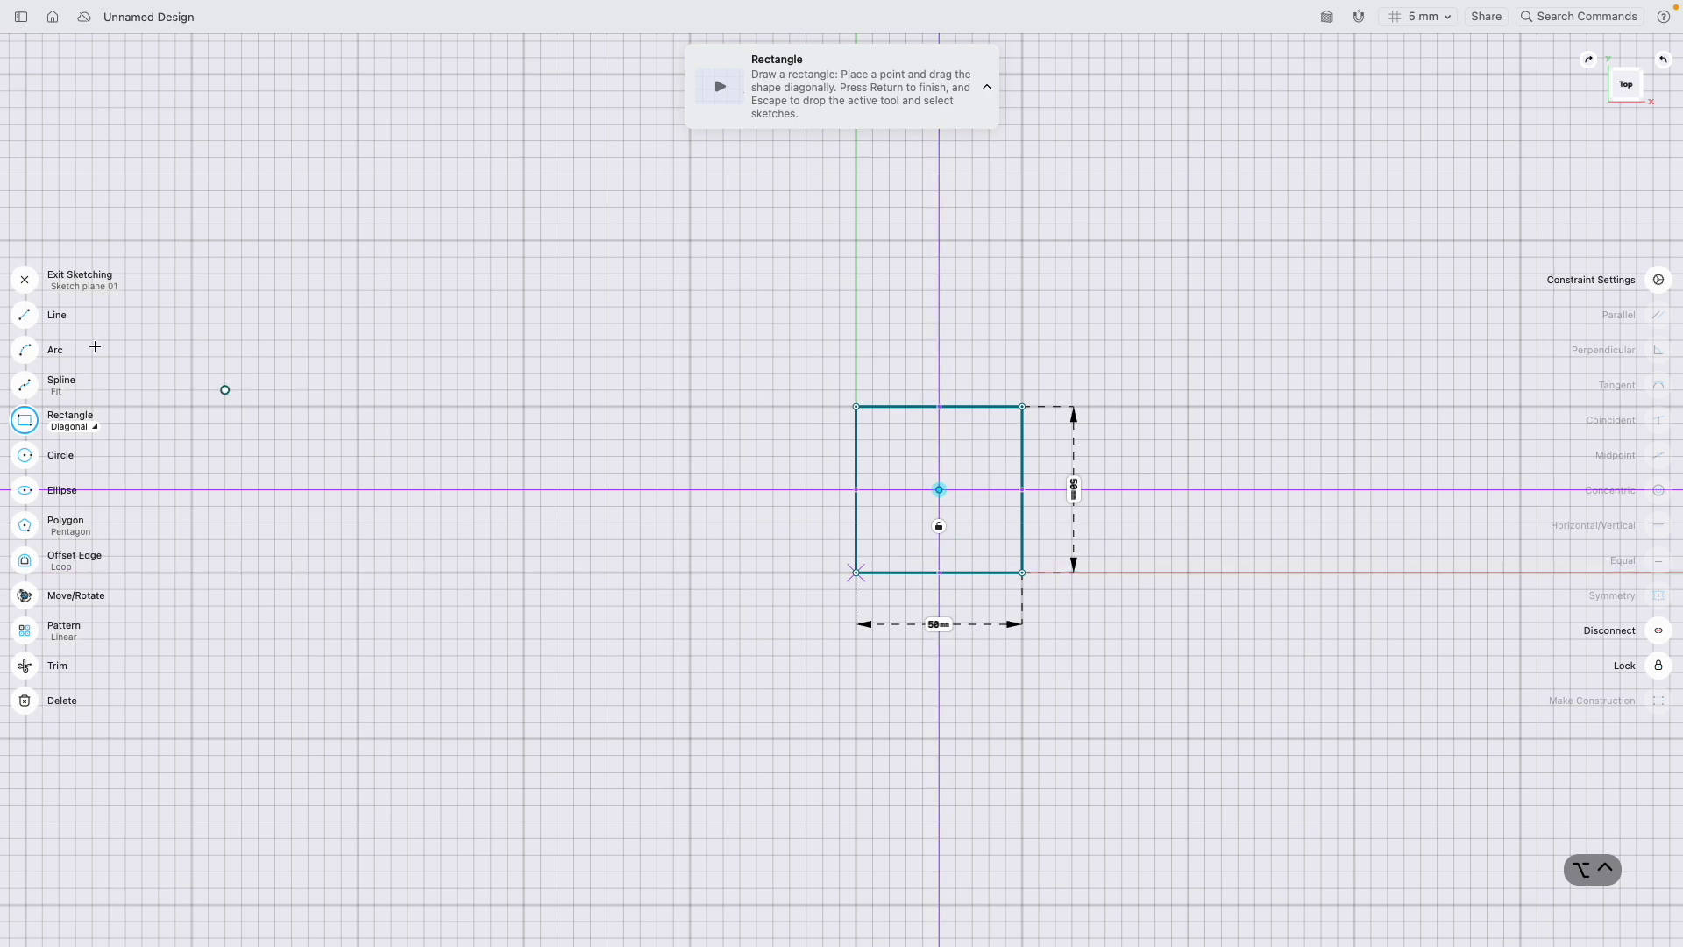
left_click(24, 280)
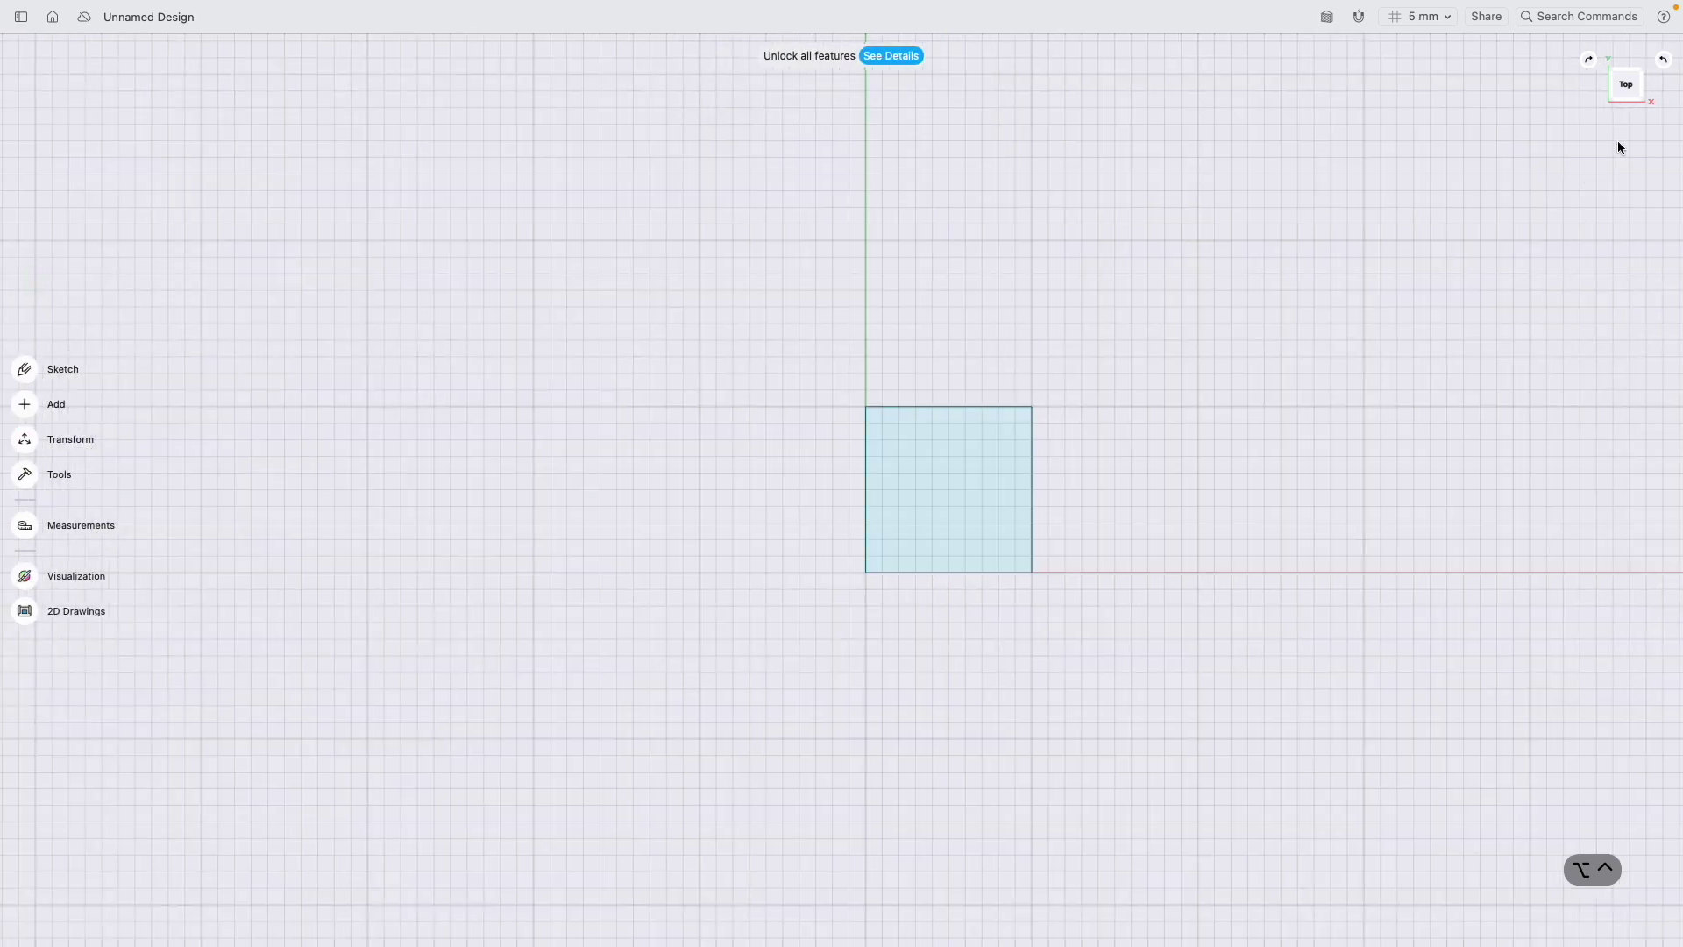
left_click(1609, 98)
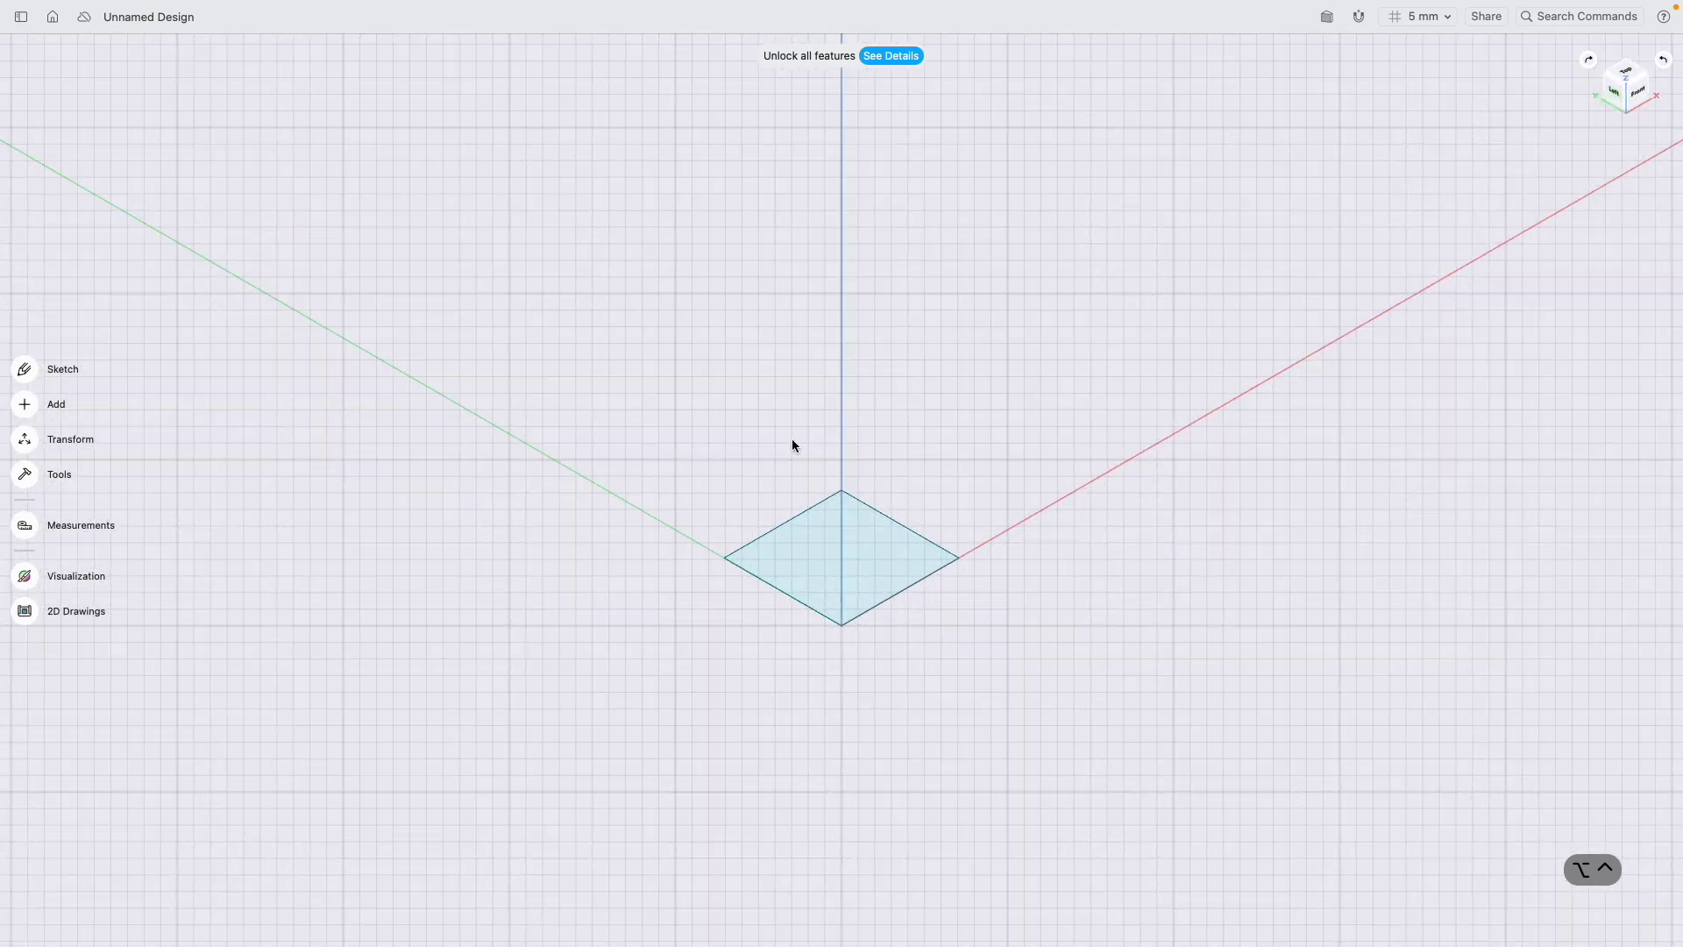
Extrude the square face 50 mm upward and drag an inward 15° draft onto it.
scroll(768, 544, "up", 3)
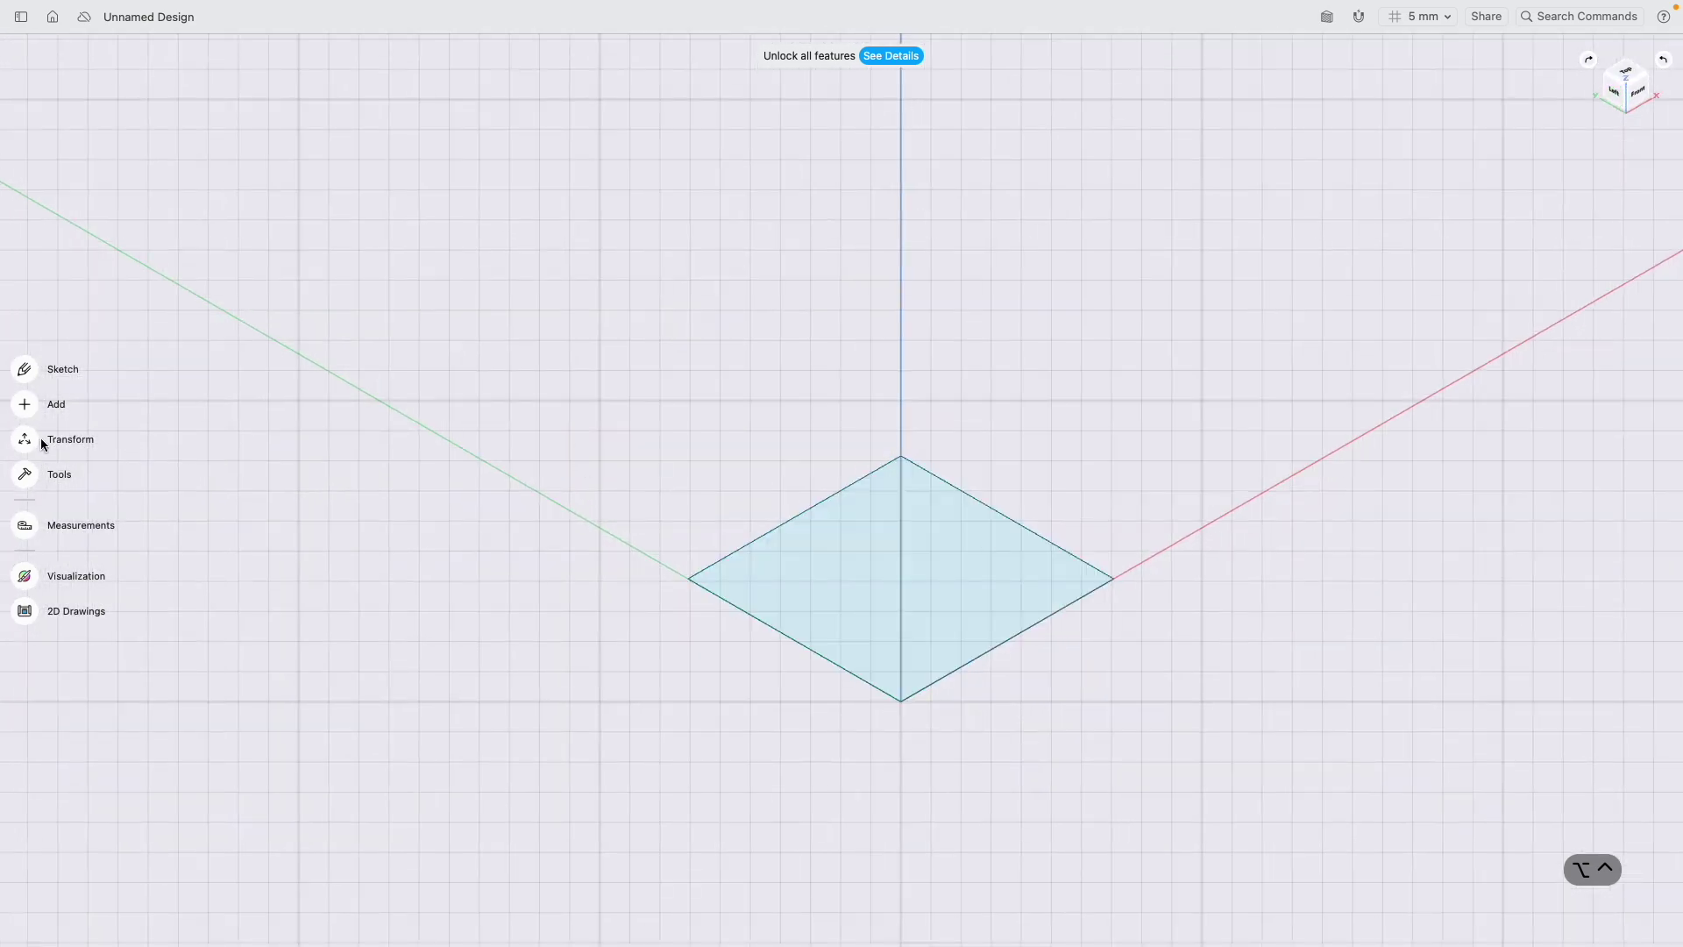
left_click(24, 475)
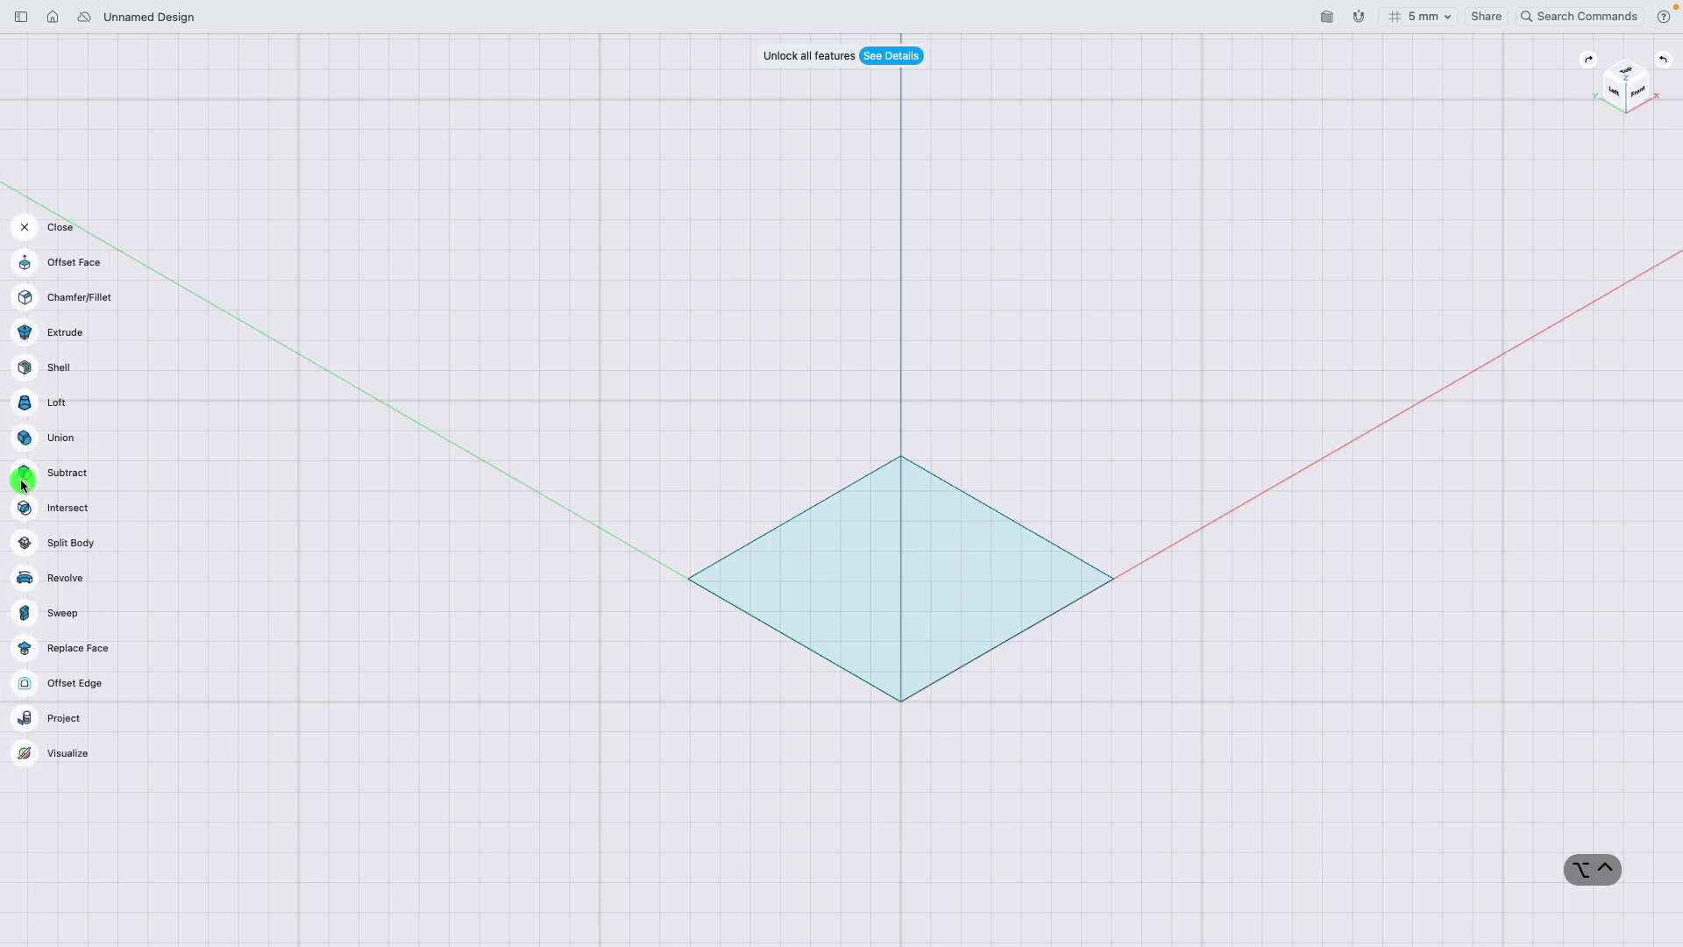
left_click(31, 333)
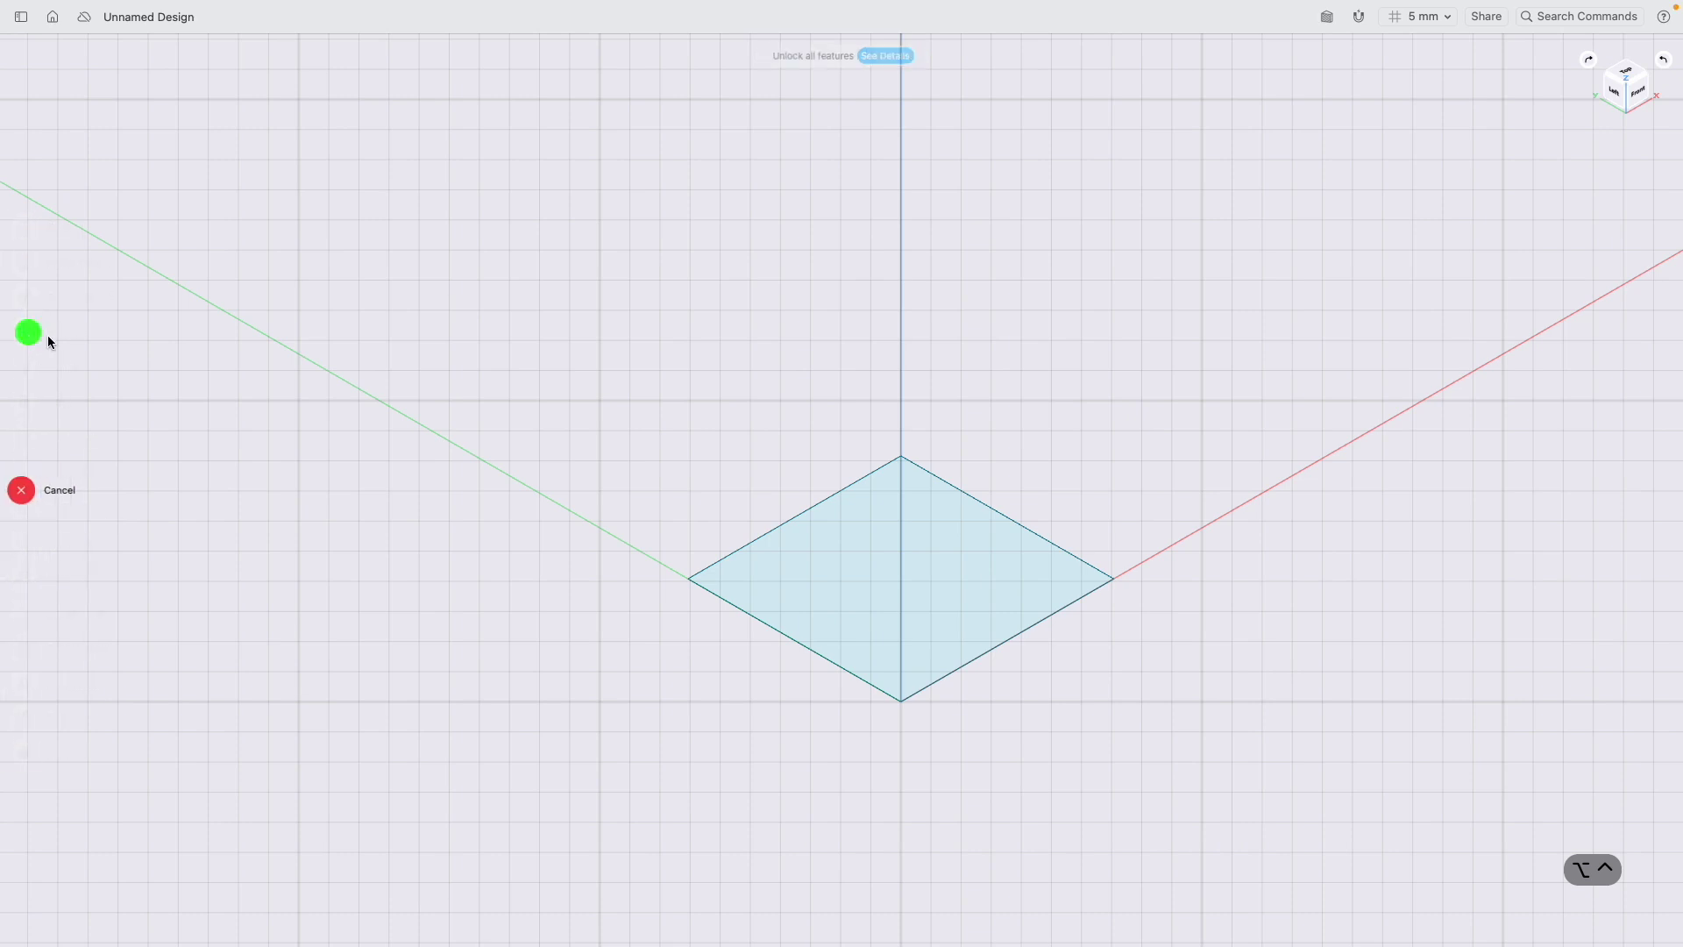
left_click(856, 565)
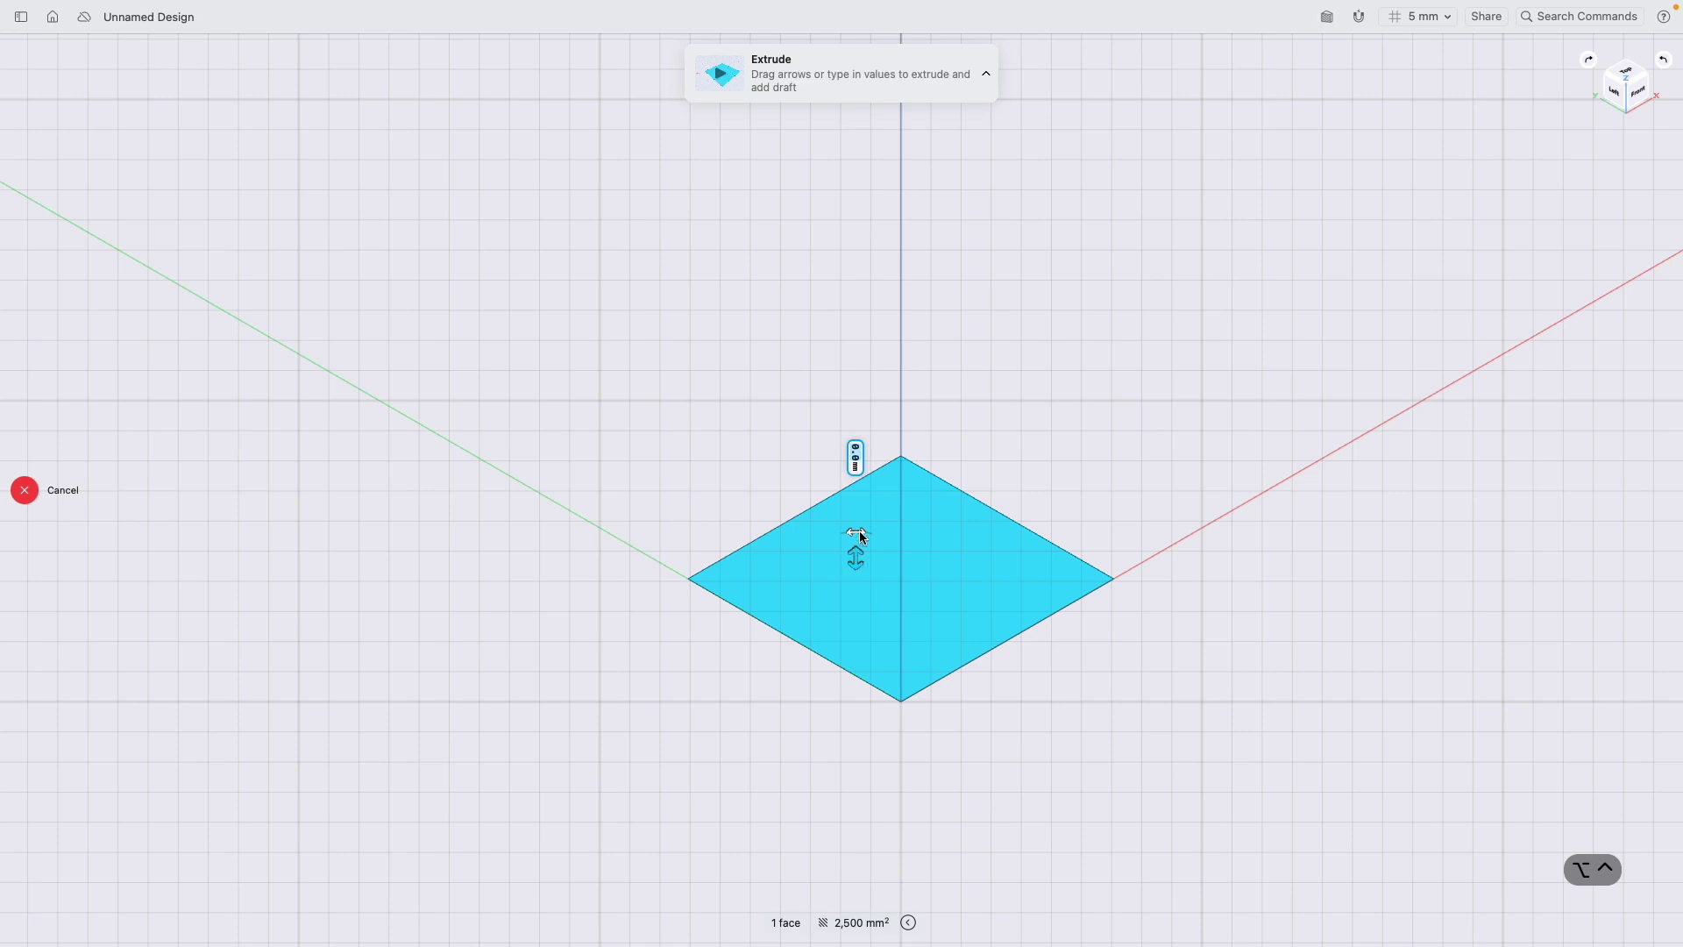
type("50")
key("Return")
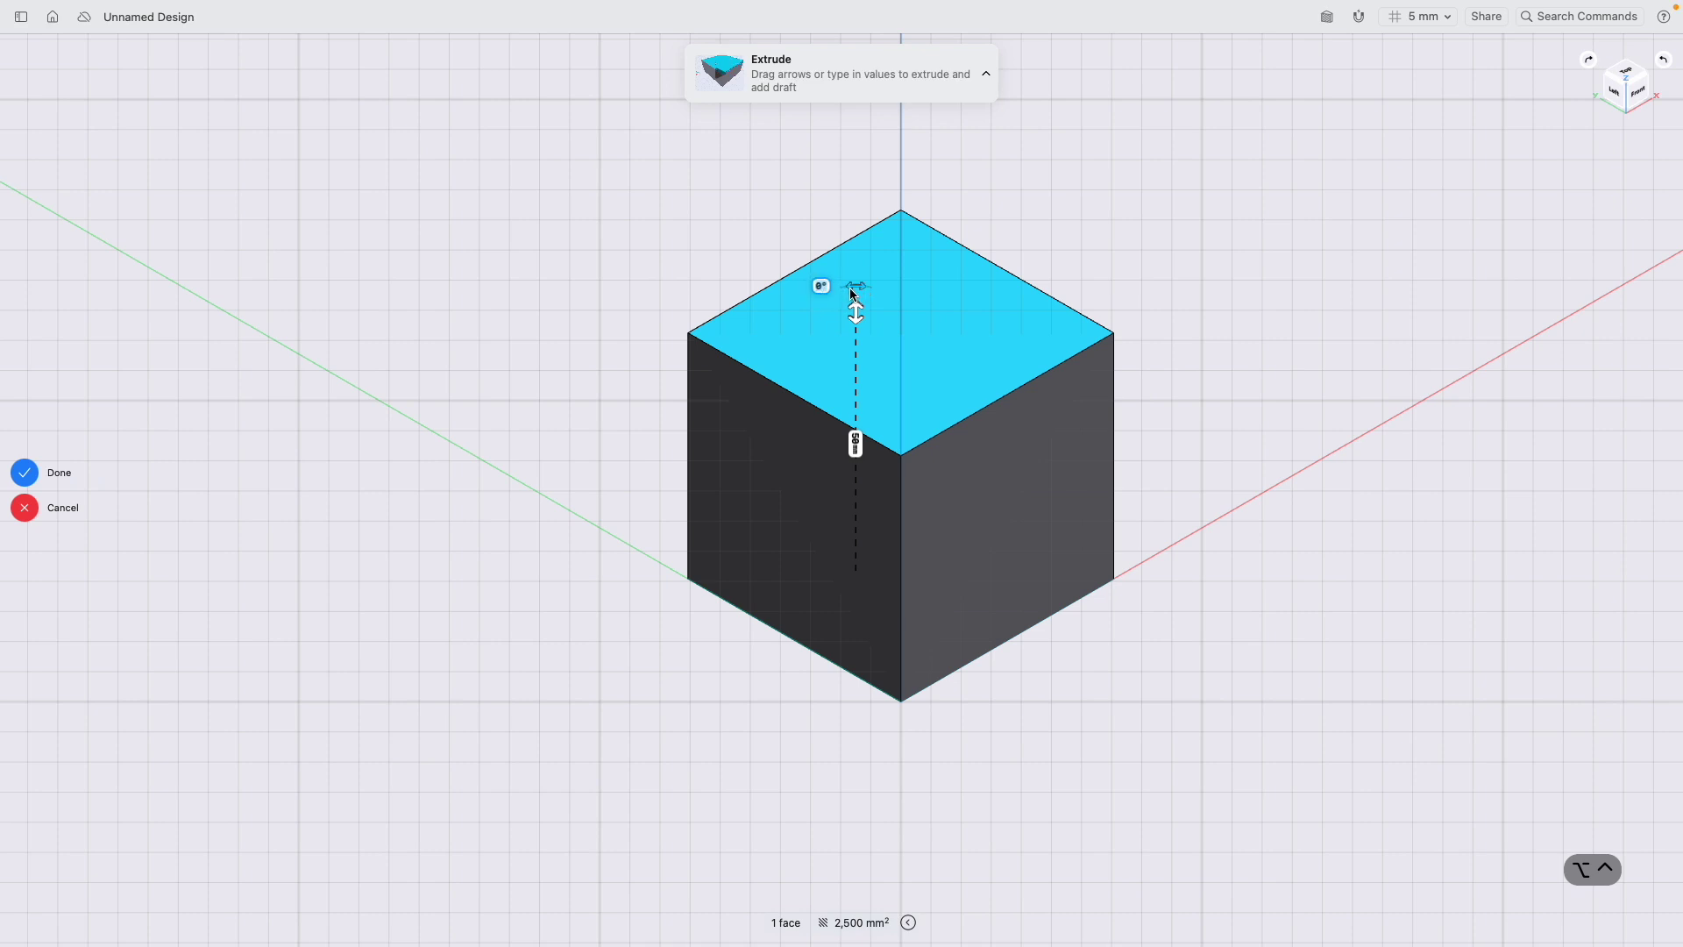
mouse_move(852, 292)
left_mouse_down()
mouse_move(838, 289)
mouse_move(876, 295)
mouse_move(843, 292)
mouse_move(856, 287)
left_mouse_up()
Try an outward negative draft, then set the extrusion's draft angle to 1.3°.
mouse_move(857, 291)
left_mouse_down()
mouse_move(877, 285)
mouse_move(845, 286)
left_mouse_up()
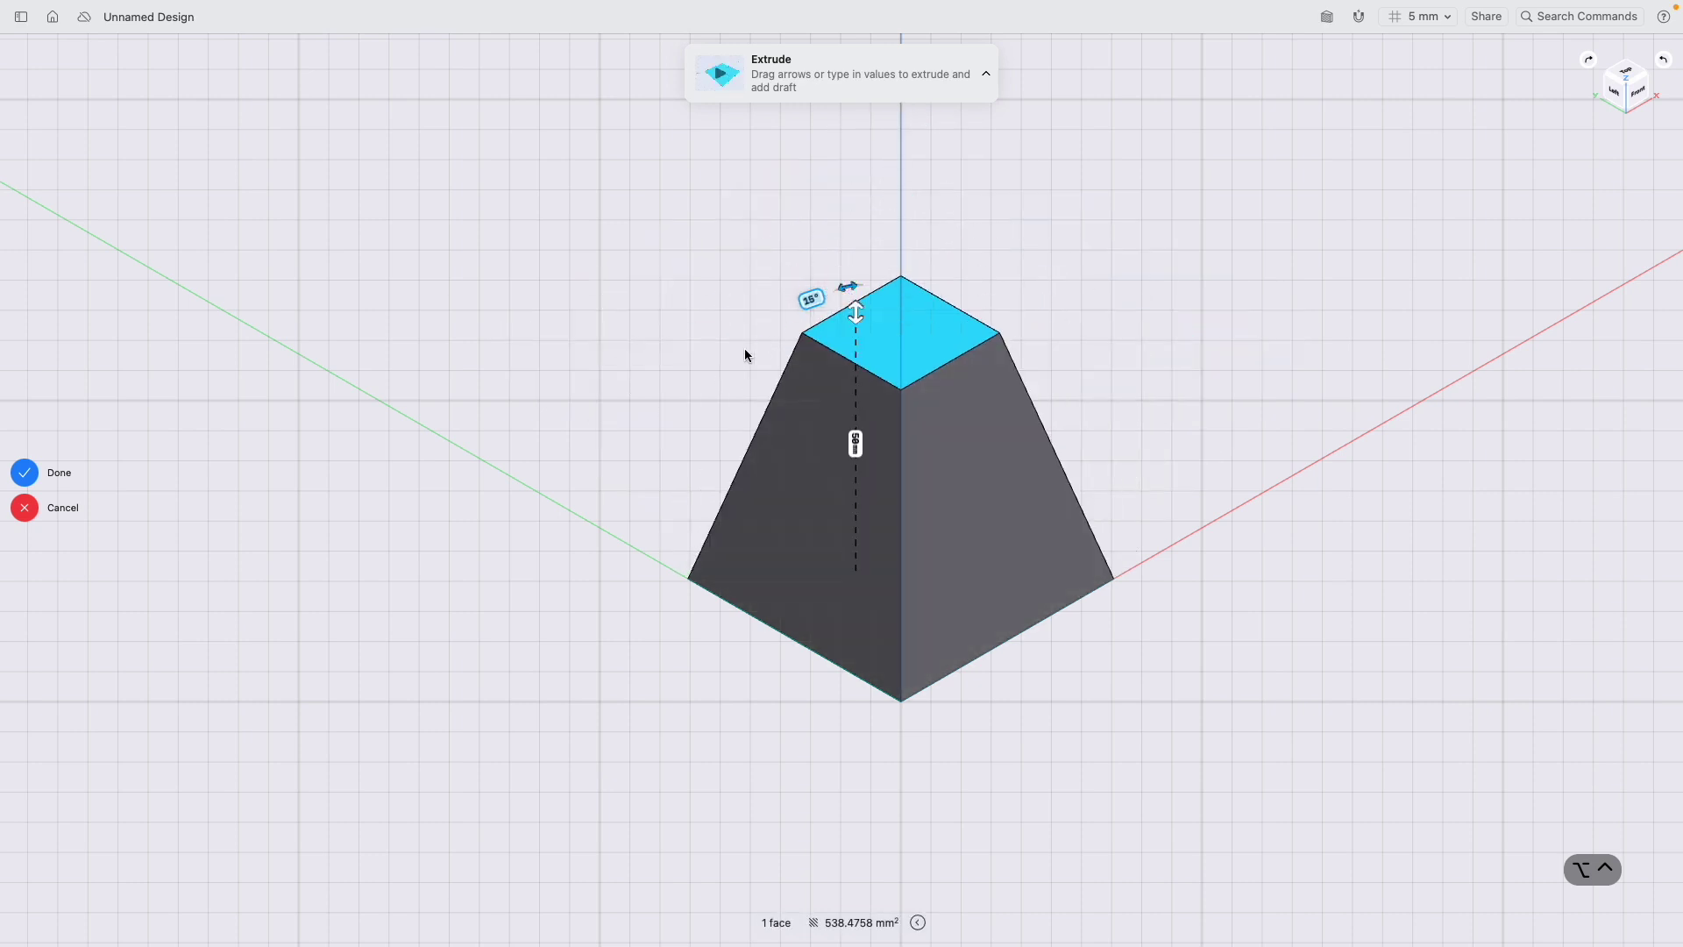
scroll(746, 355, "up", 1)
left_click(855, 336)
left_click(850, 312)
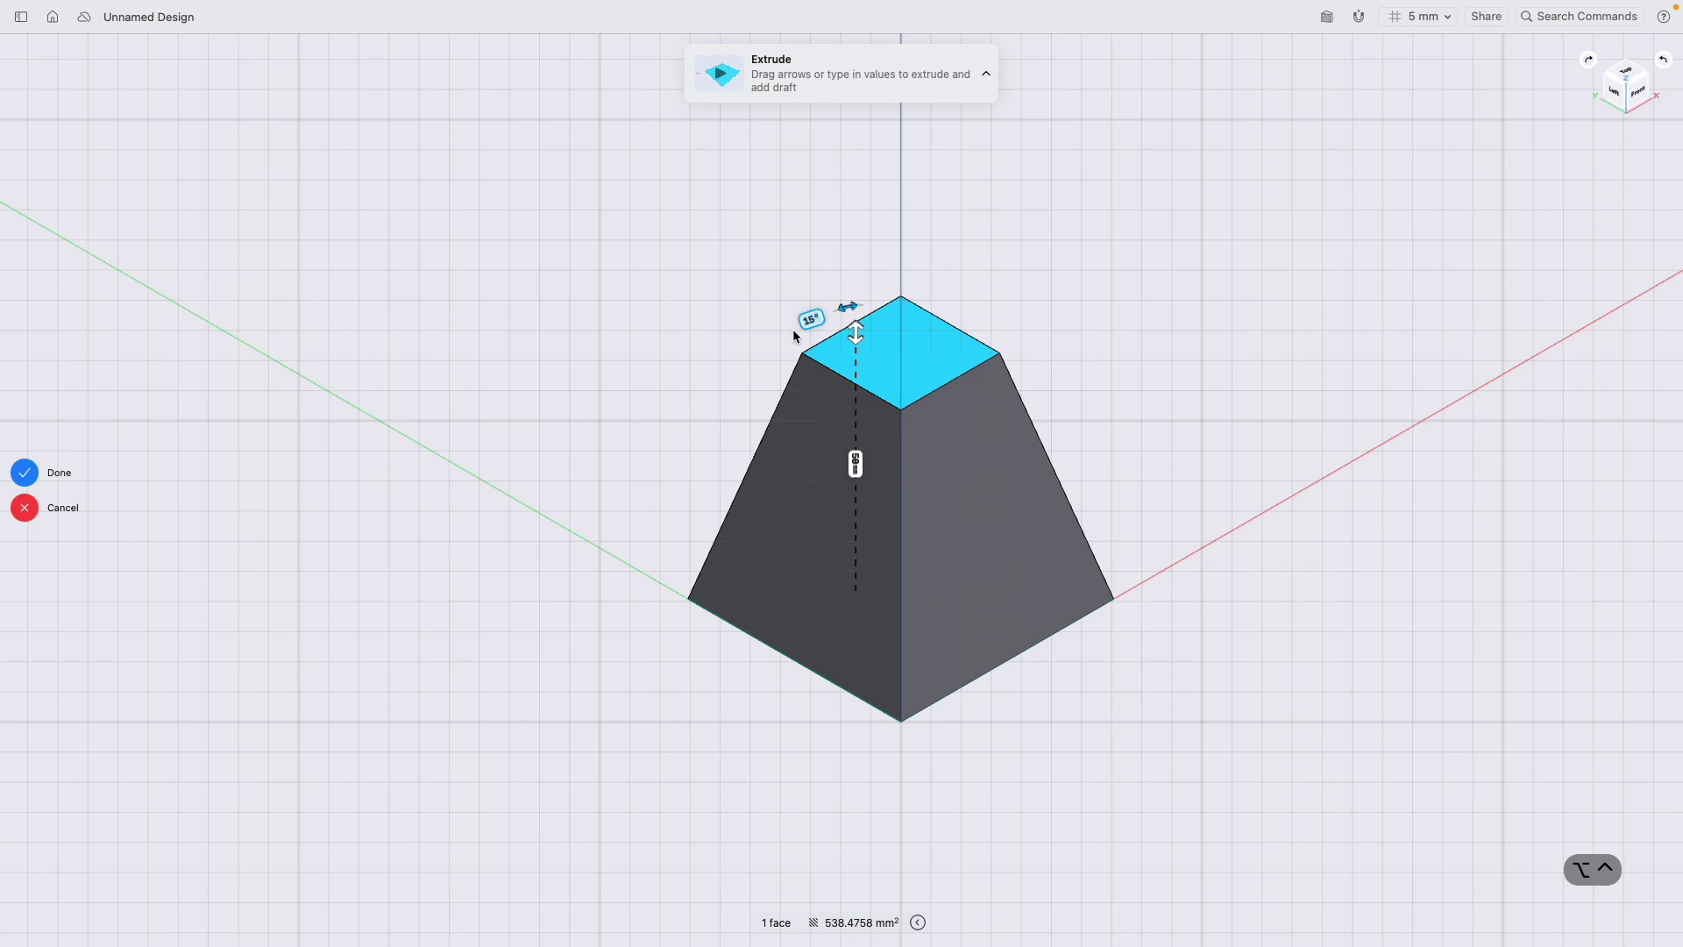
type("3")
key("Return")
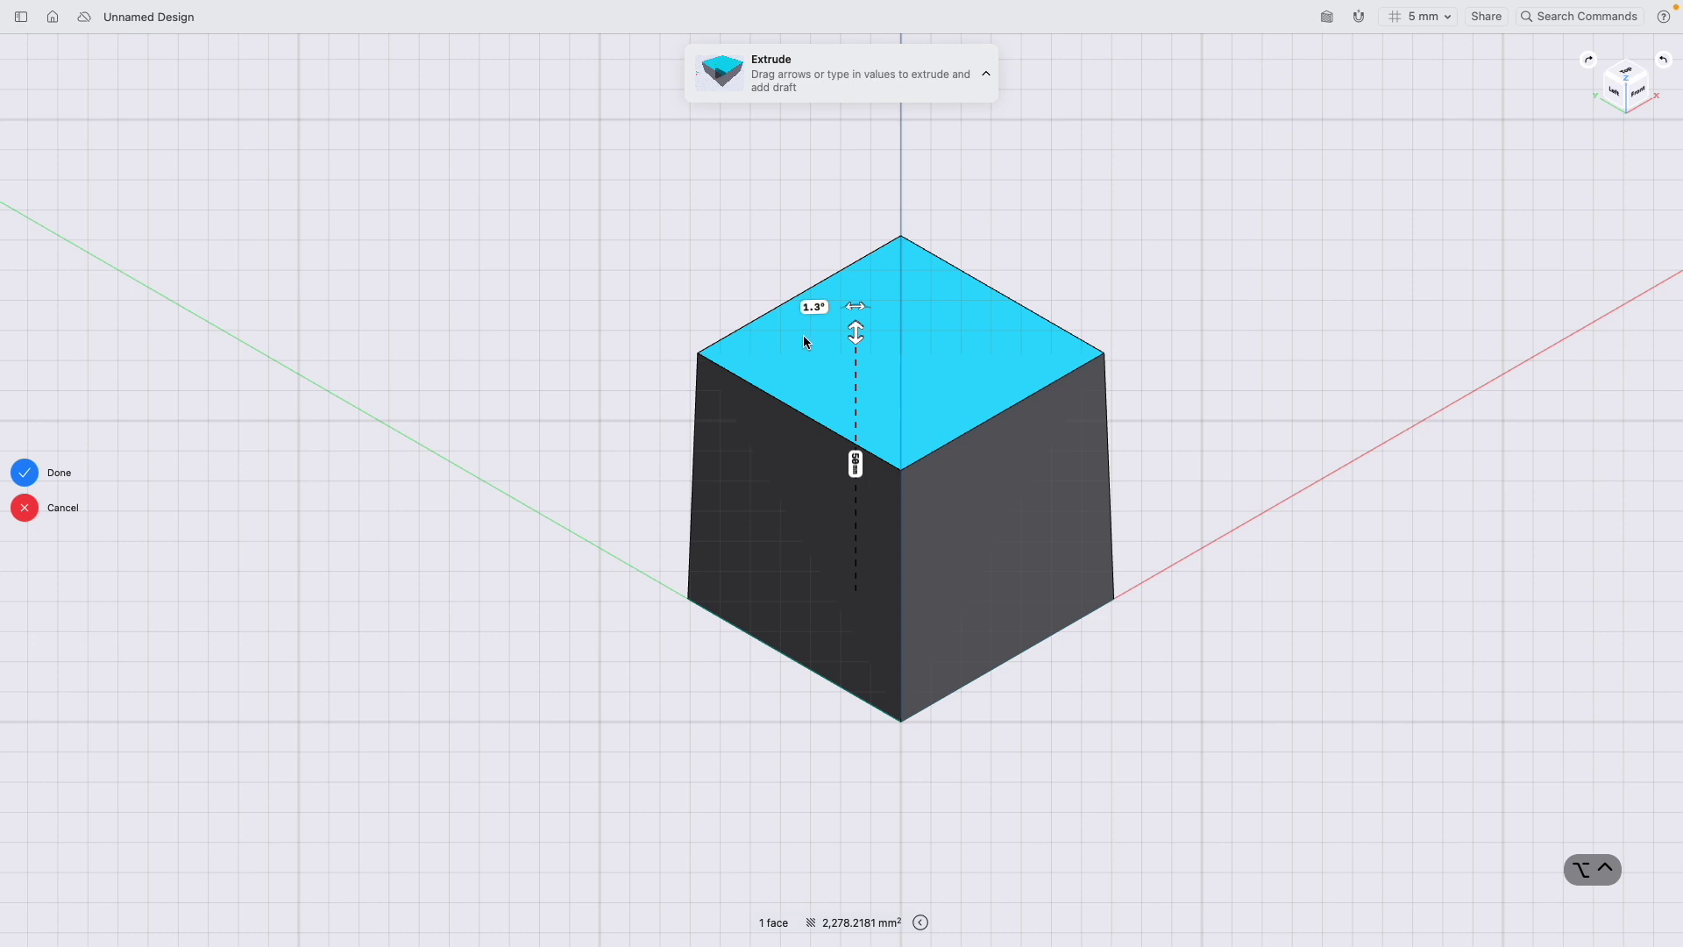
scroll(802, 337, "up", 5)
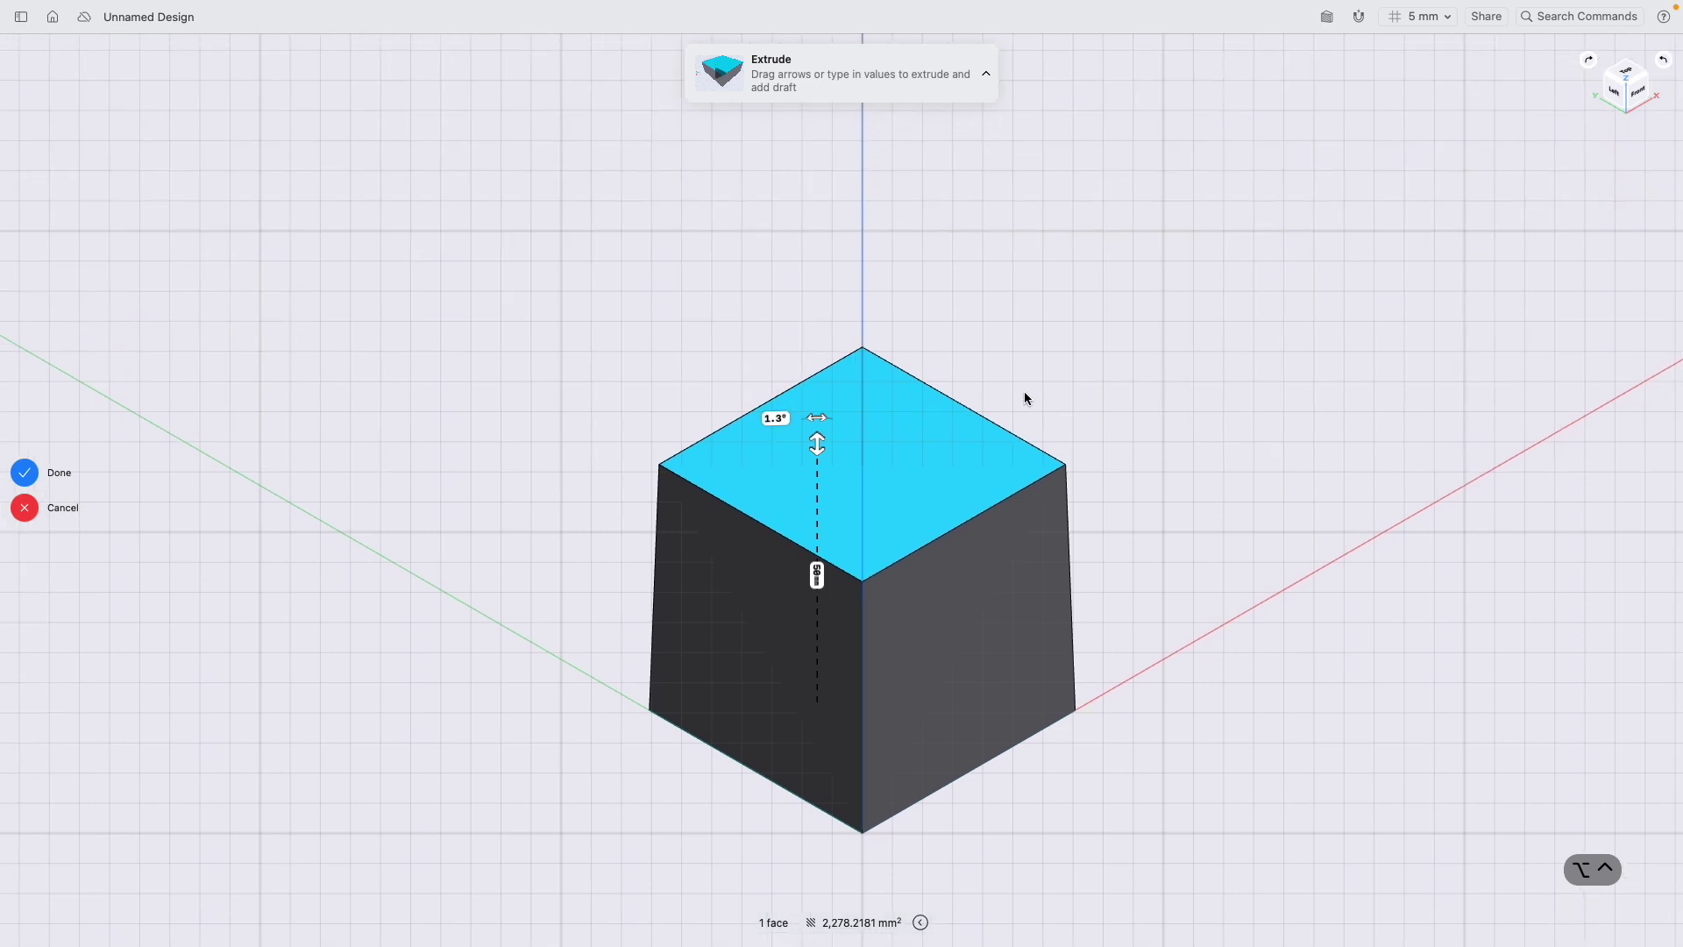
scroll(1007, 481, "down", 1)
Discard the tapered extrusion and sketch on the square face.
left_click(28, 509)
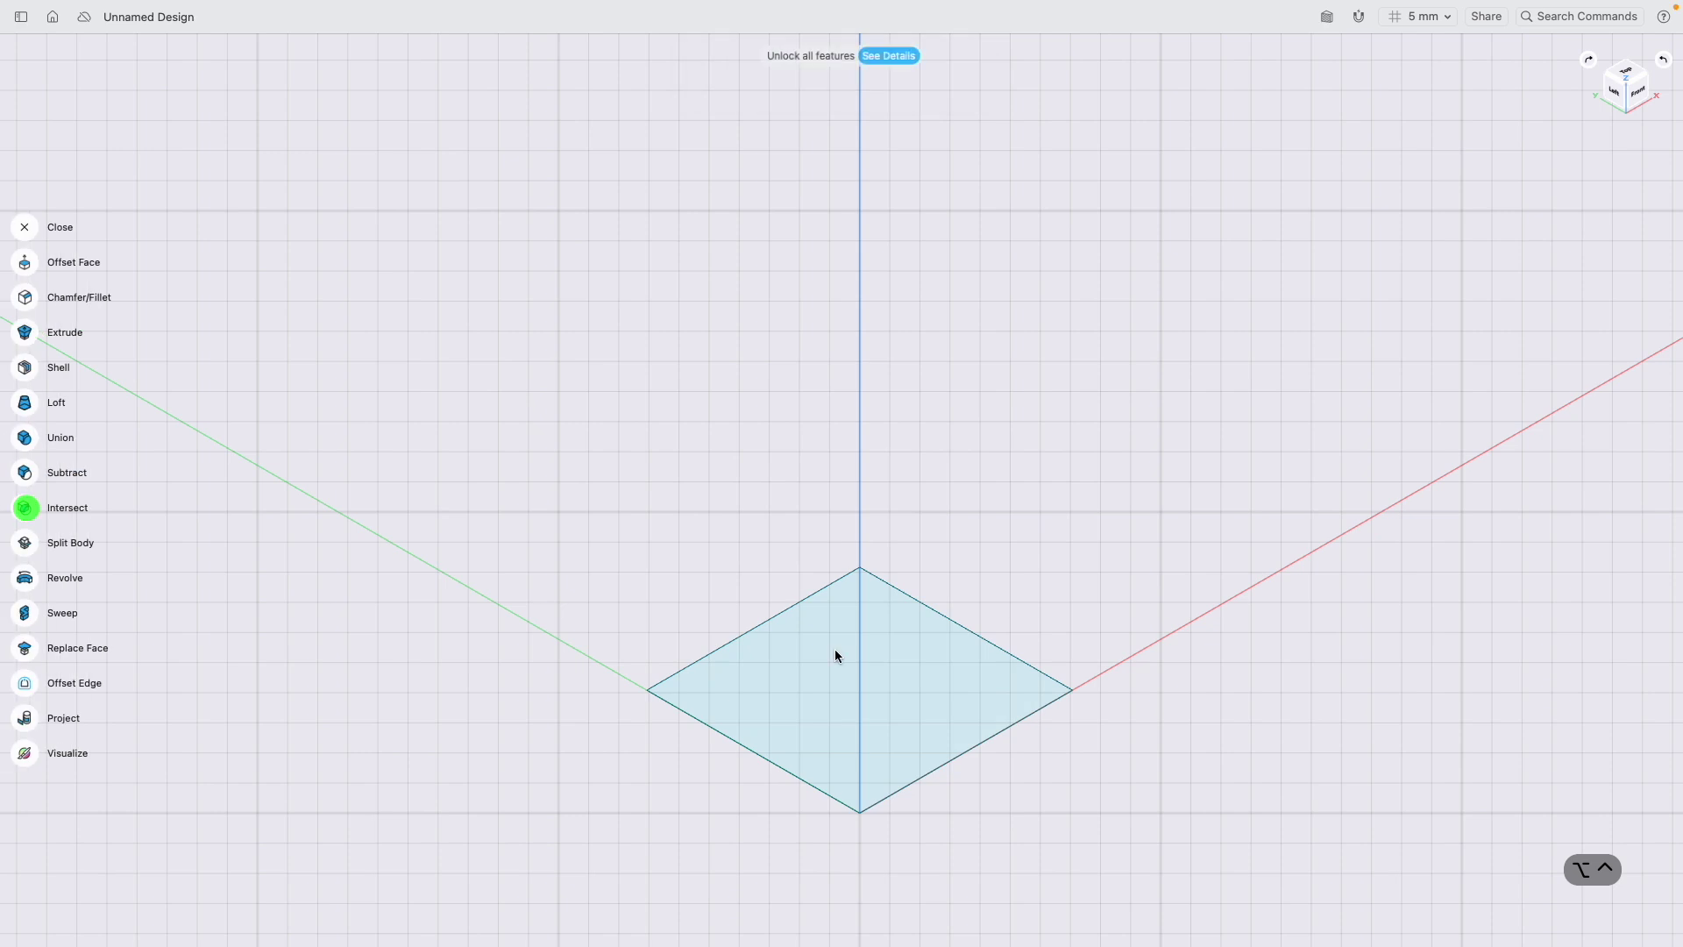
left_click(1045, 673)
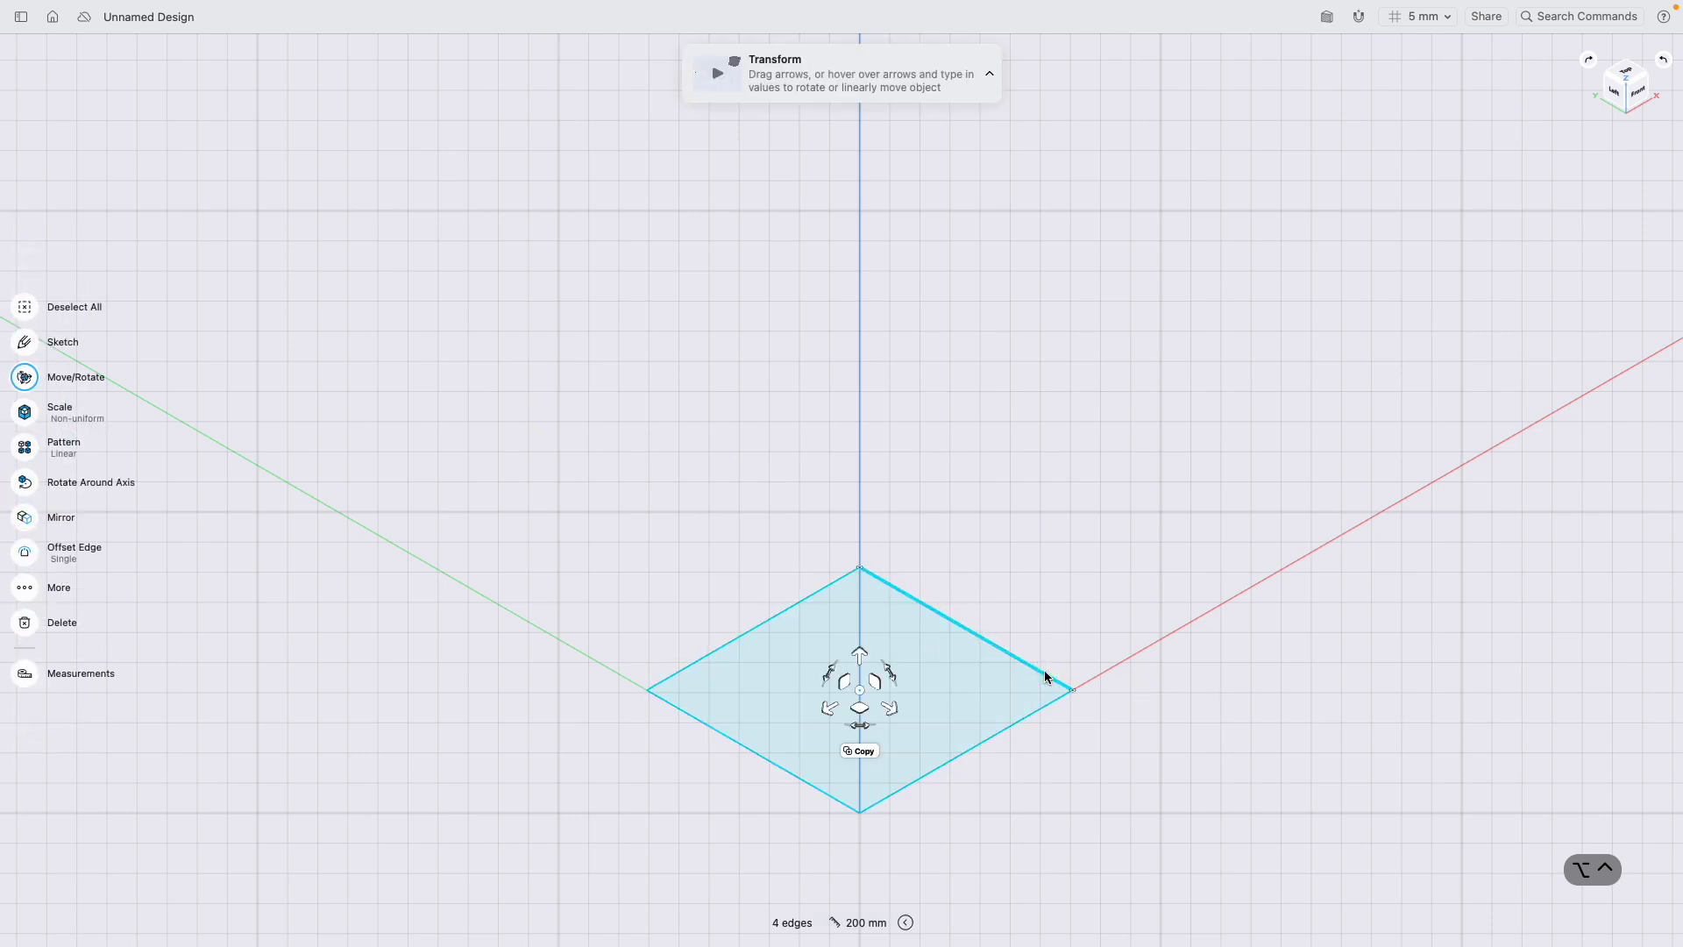
left_click(1046, 673)
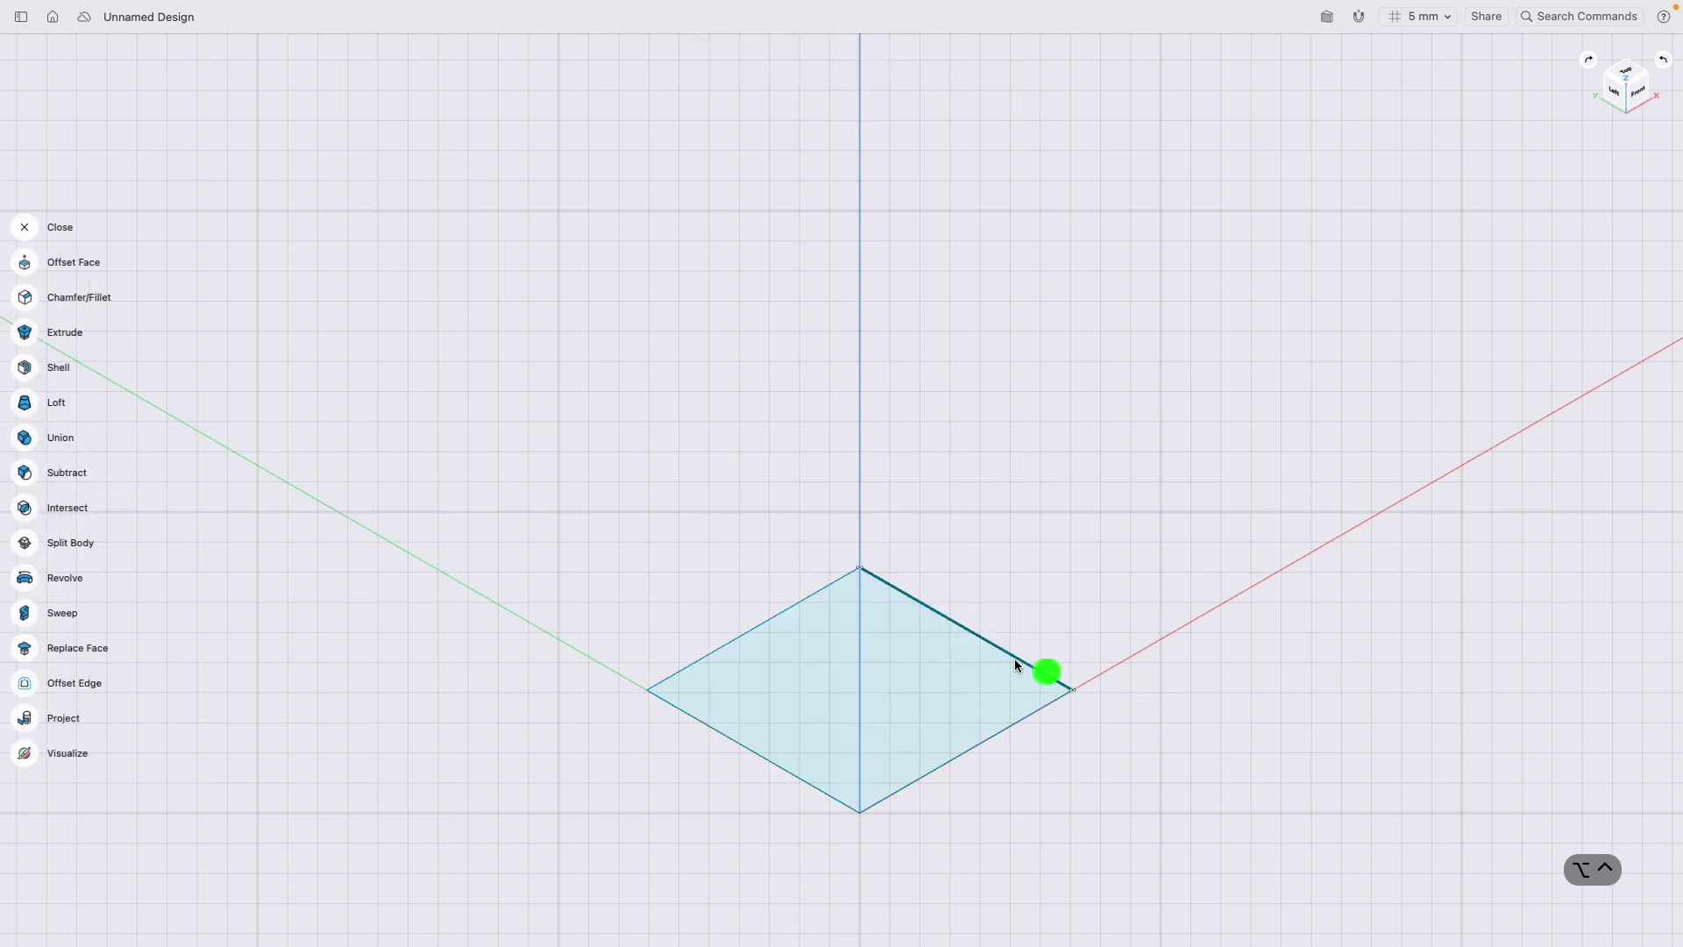
left_click(960, 635)
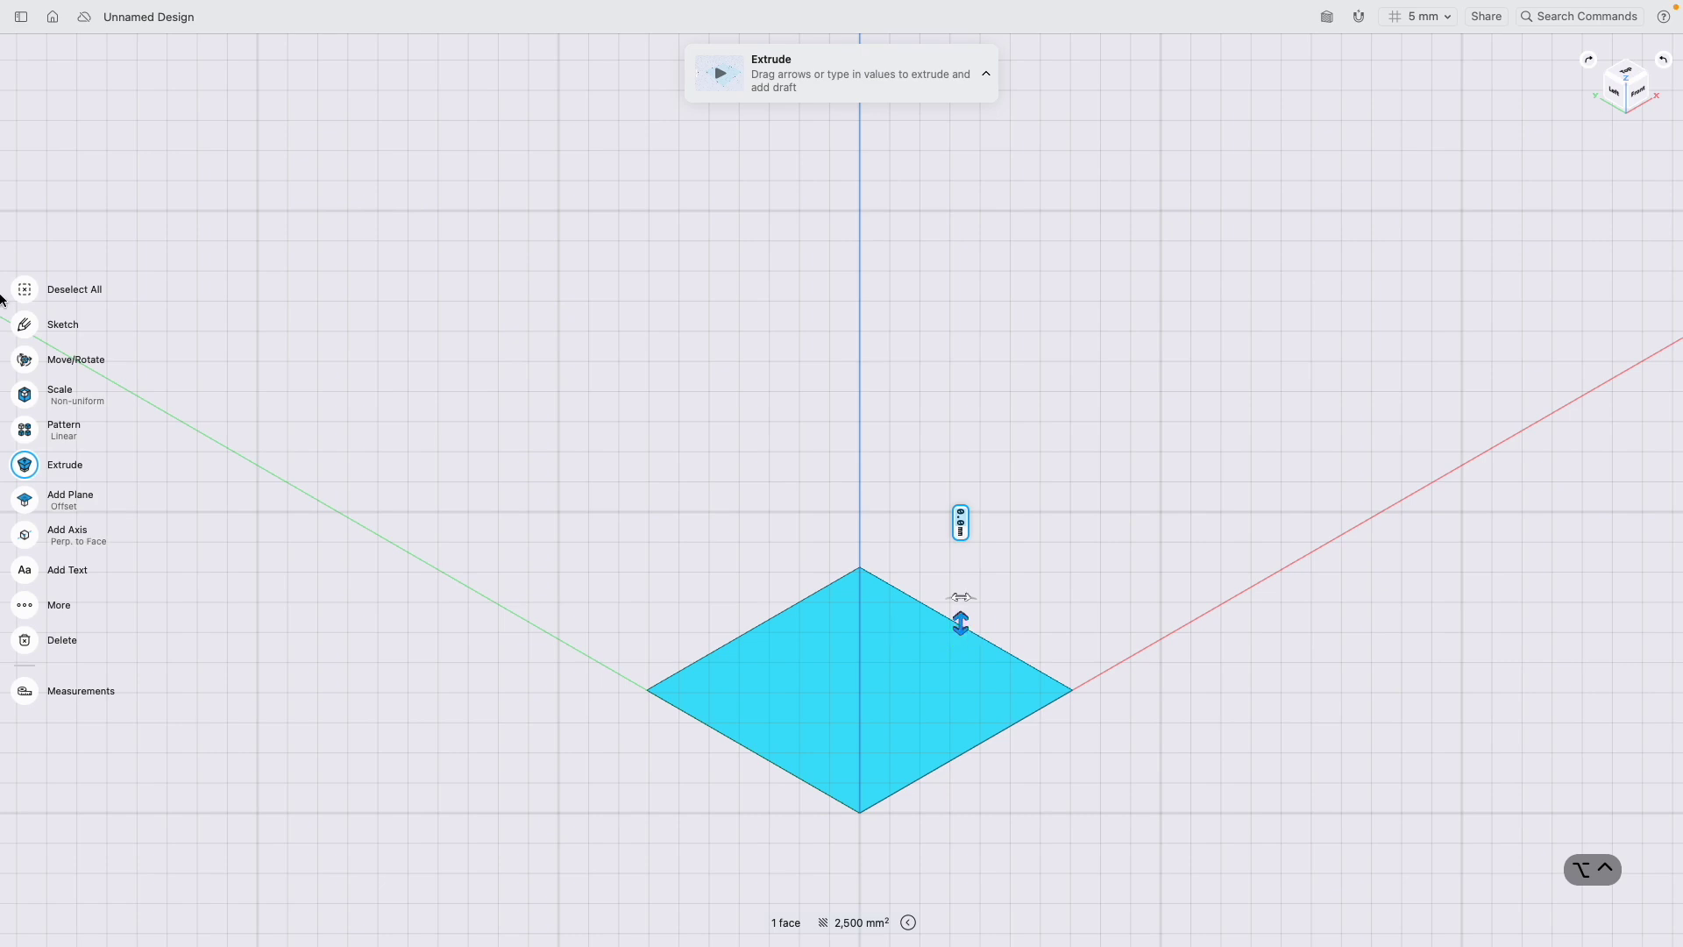
left_click(25, 324)
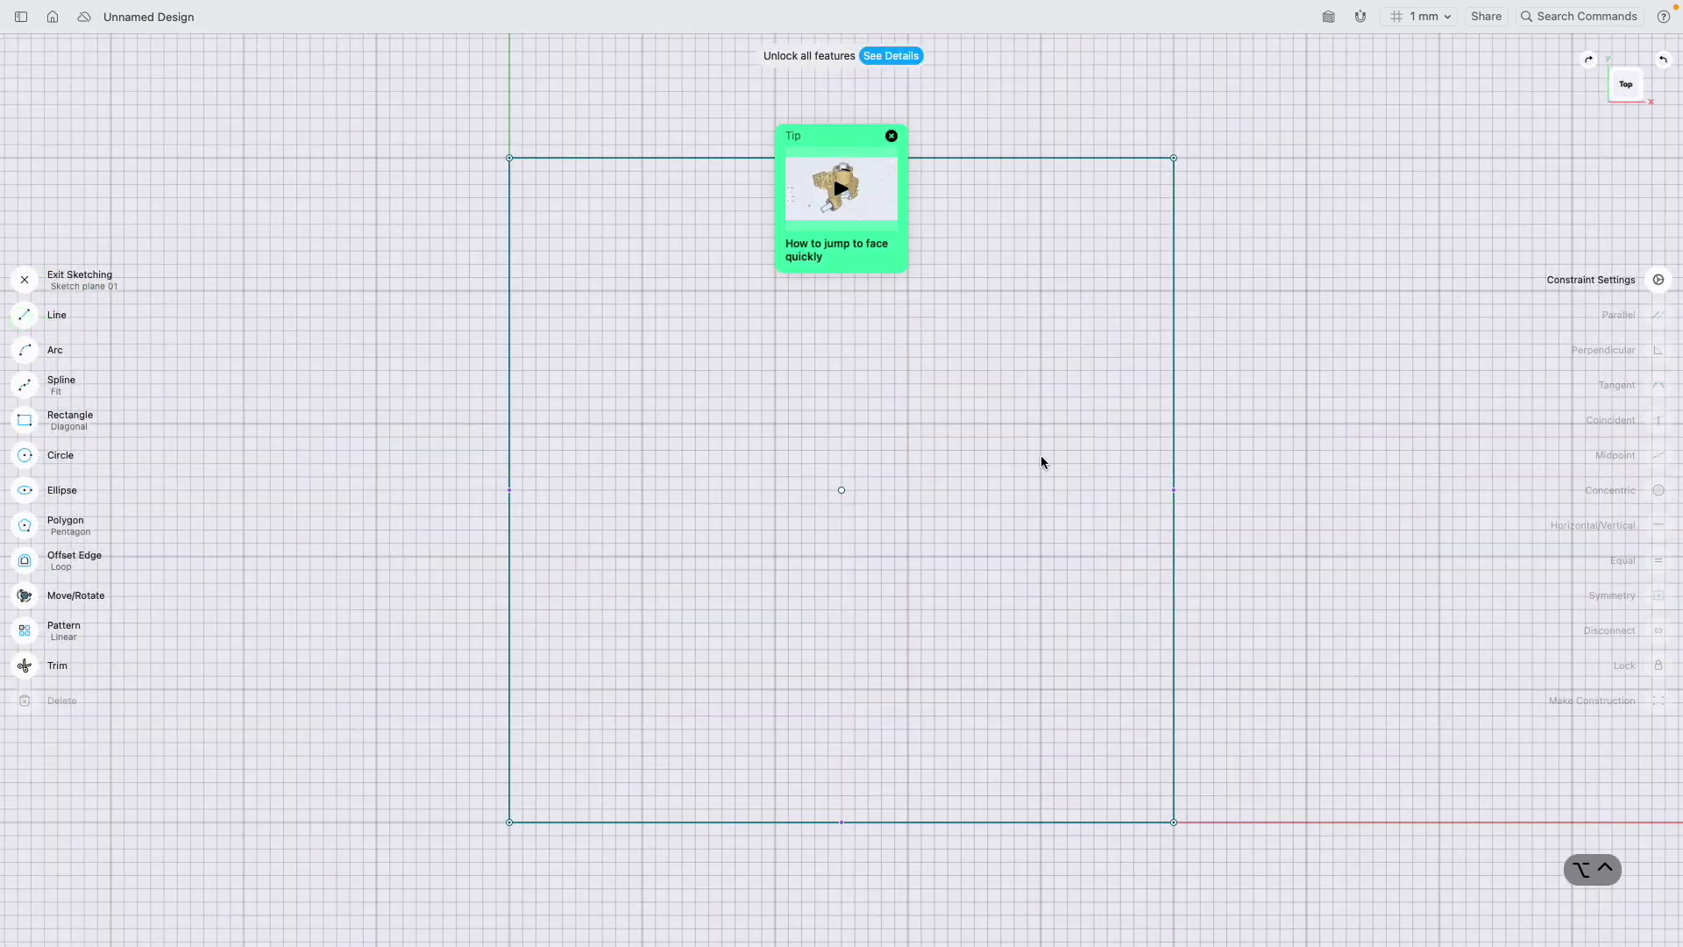
Stretch the square's edge into a 100 × 50 mm rectangle and finish the sketch.
scroll(1070, 445, "down", 5)
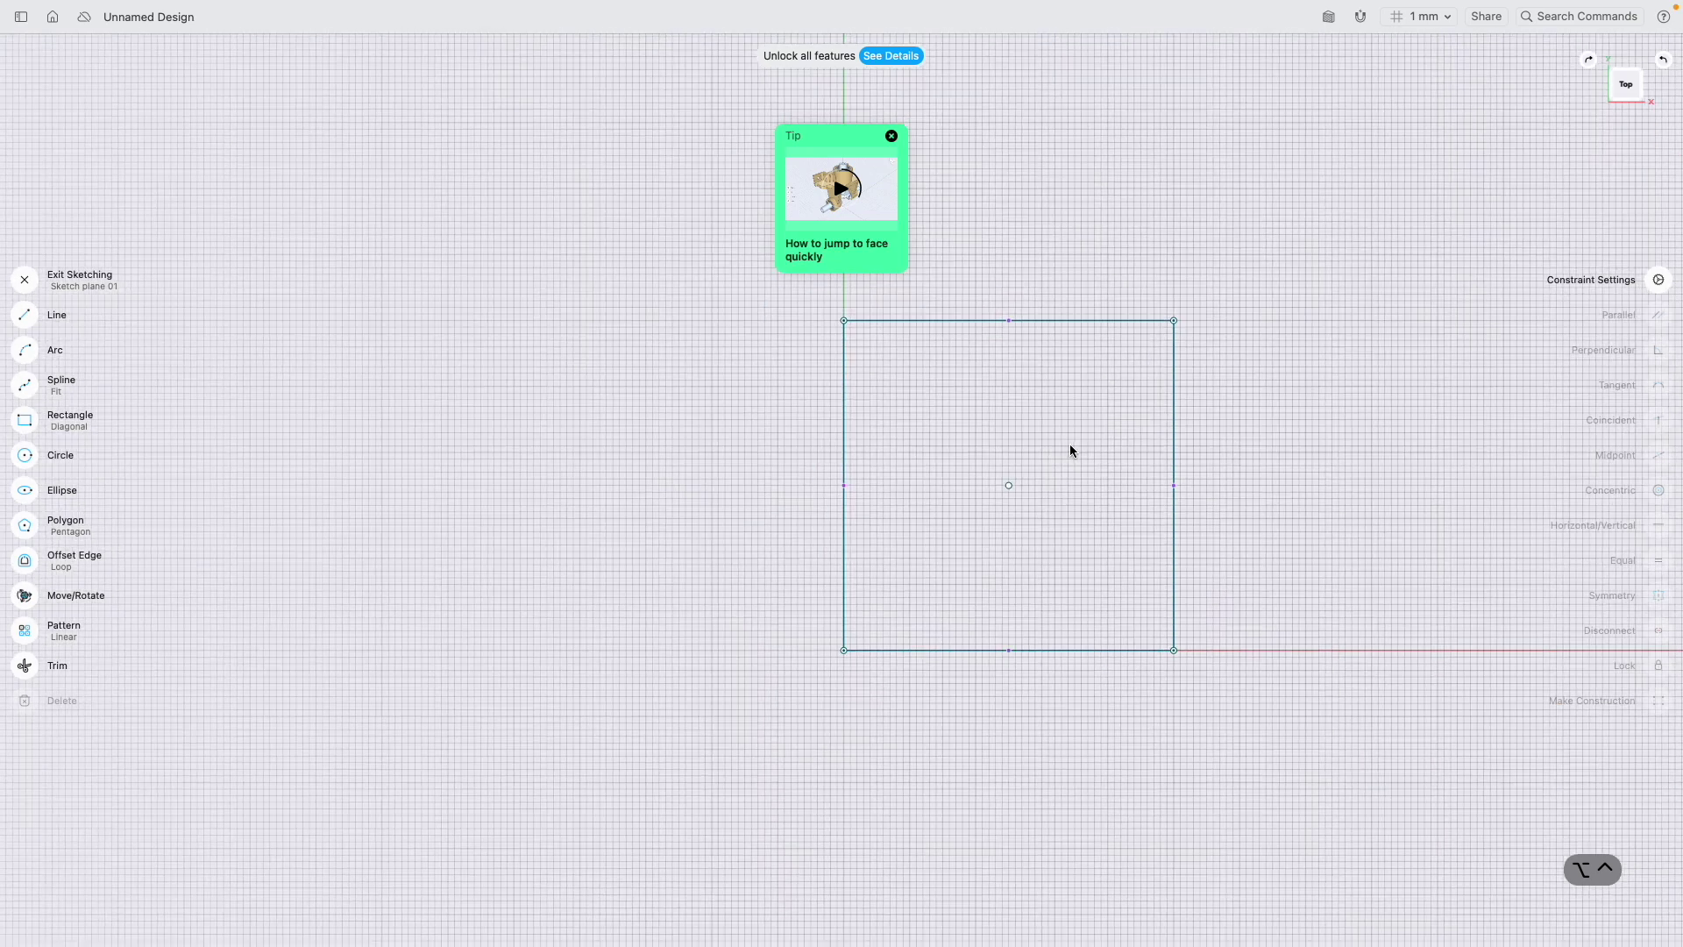
scroll(1170, 442, "up", 3)
scroll(1169, 441, "down", 2)
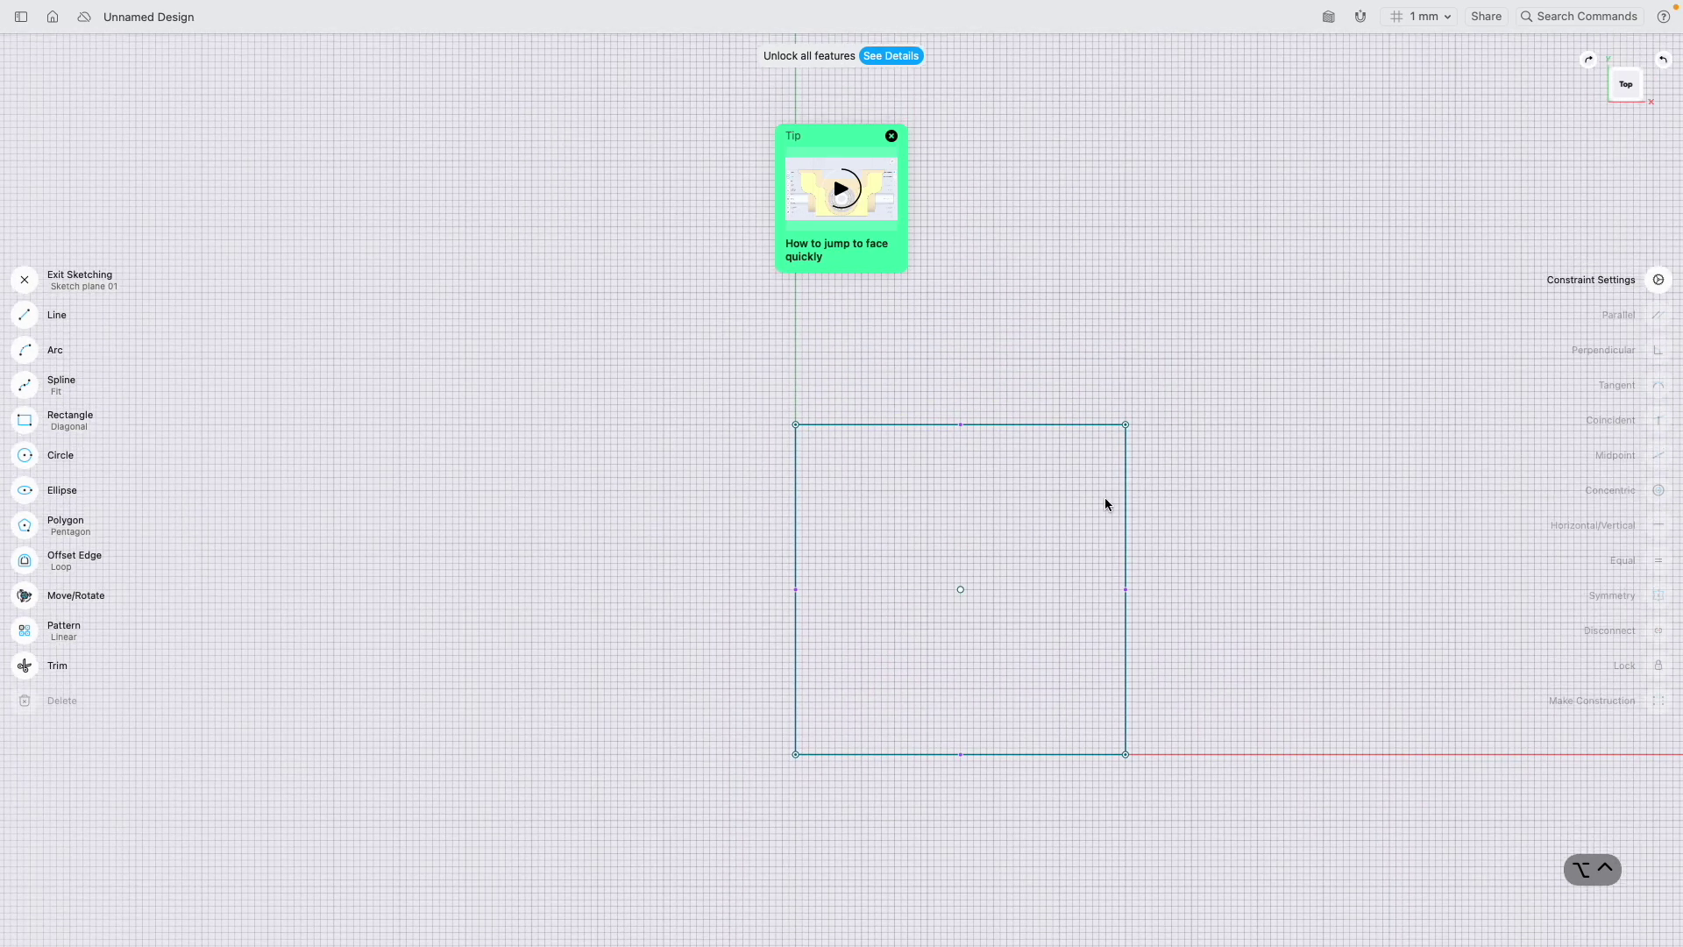
scroll(1102, 500, "right", 2)
scroll(1089, 590, "right", 2)
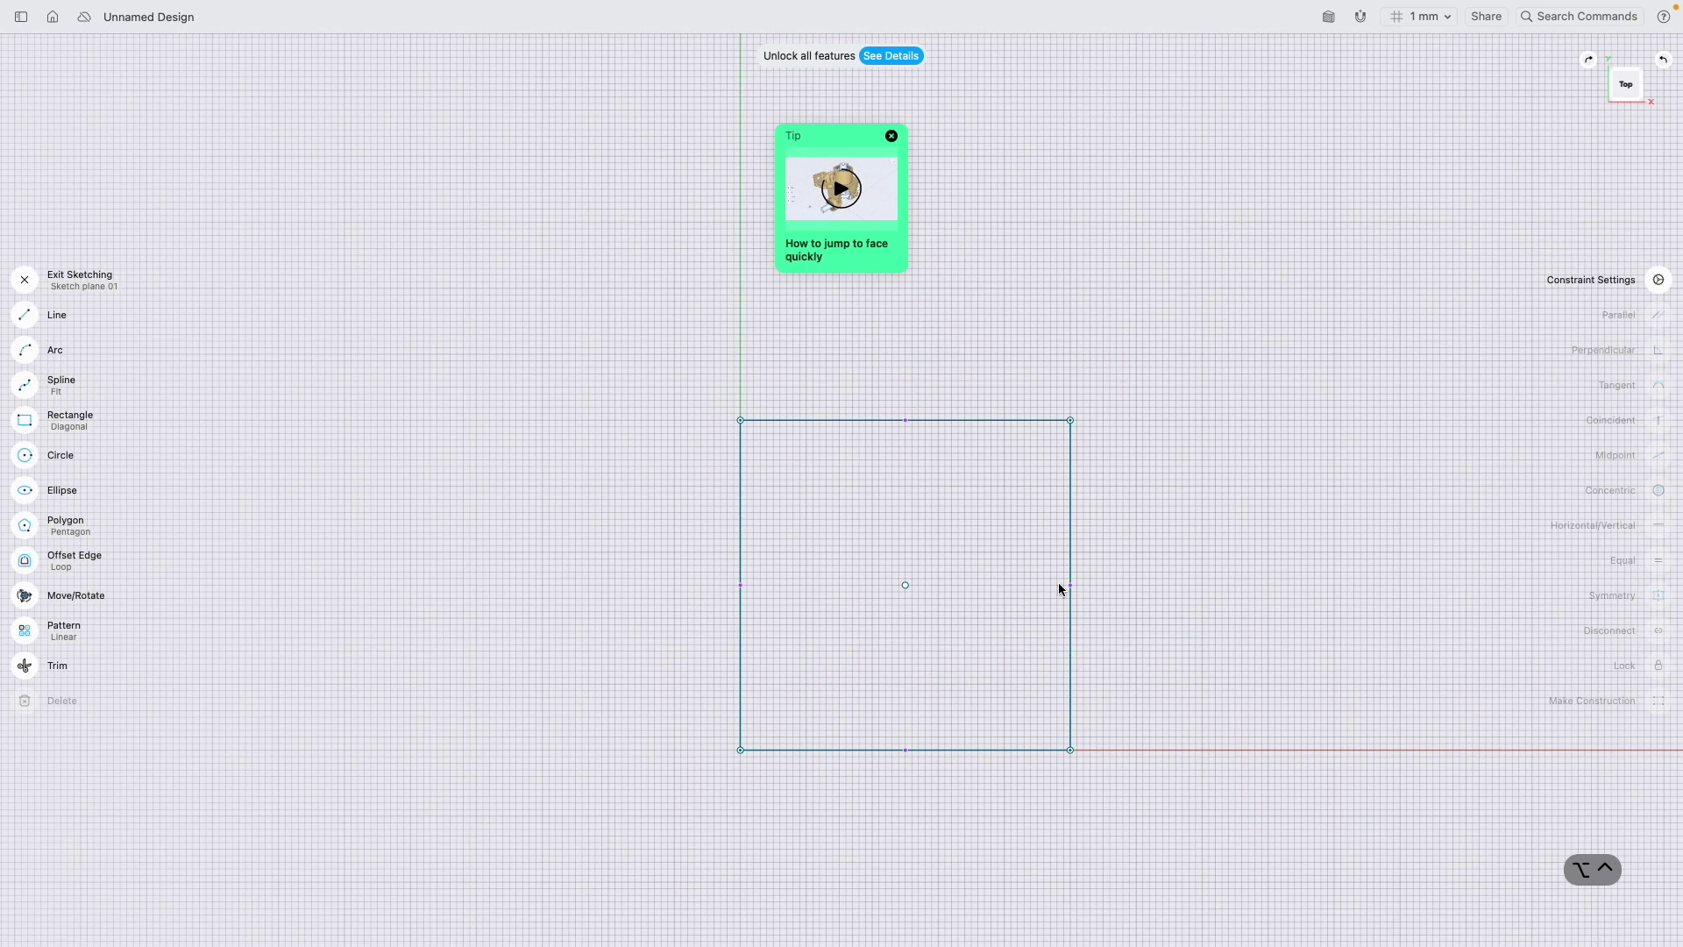
left_click_drag(1071, 582, 1402, 597)
scroll(1233, 571, "right", 8)
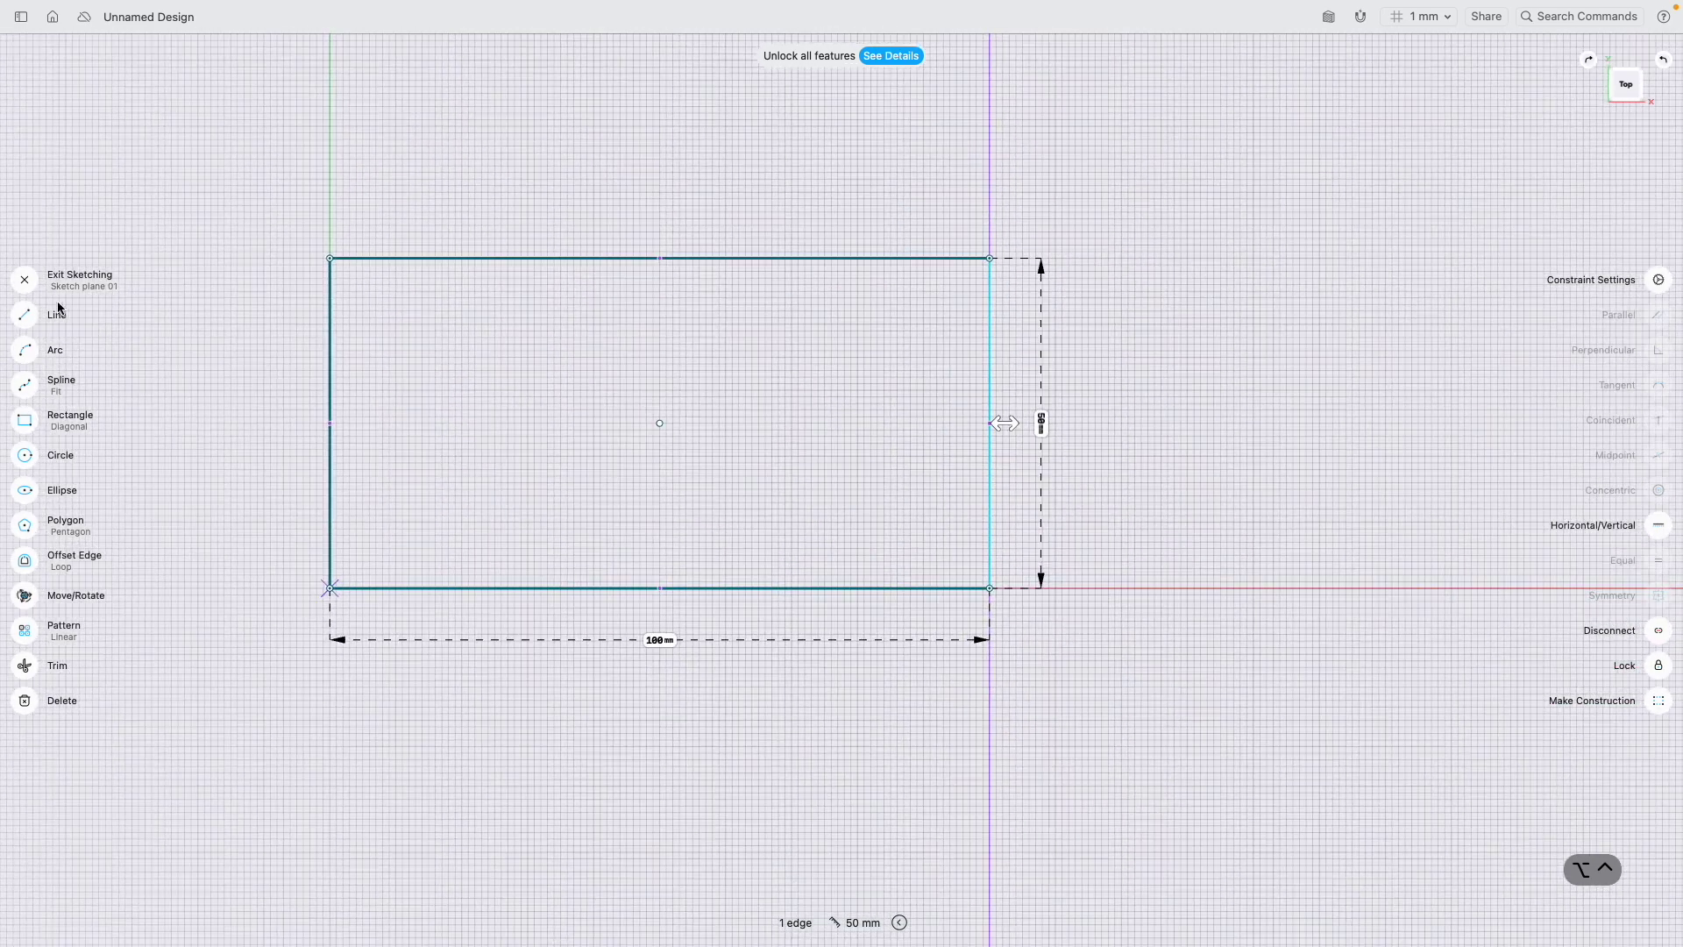
left_click(27, 287)
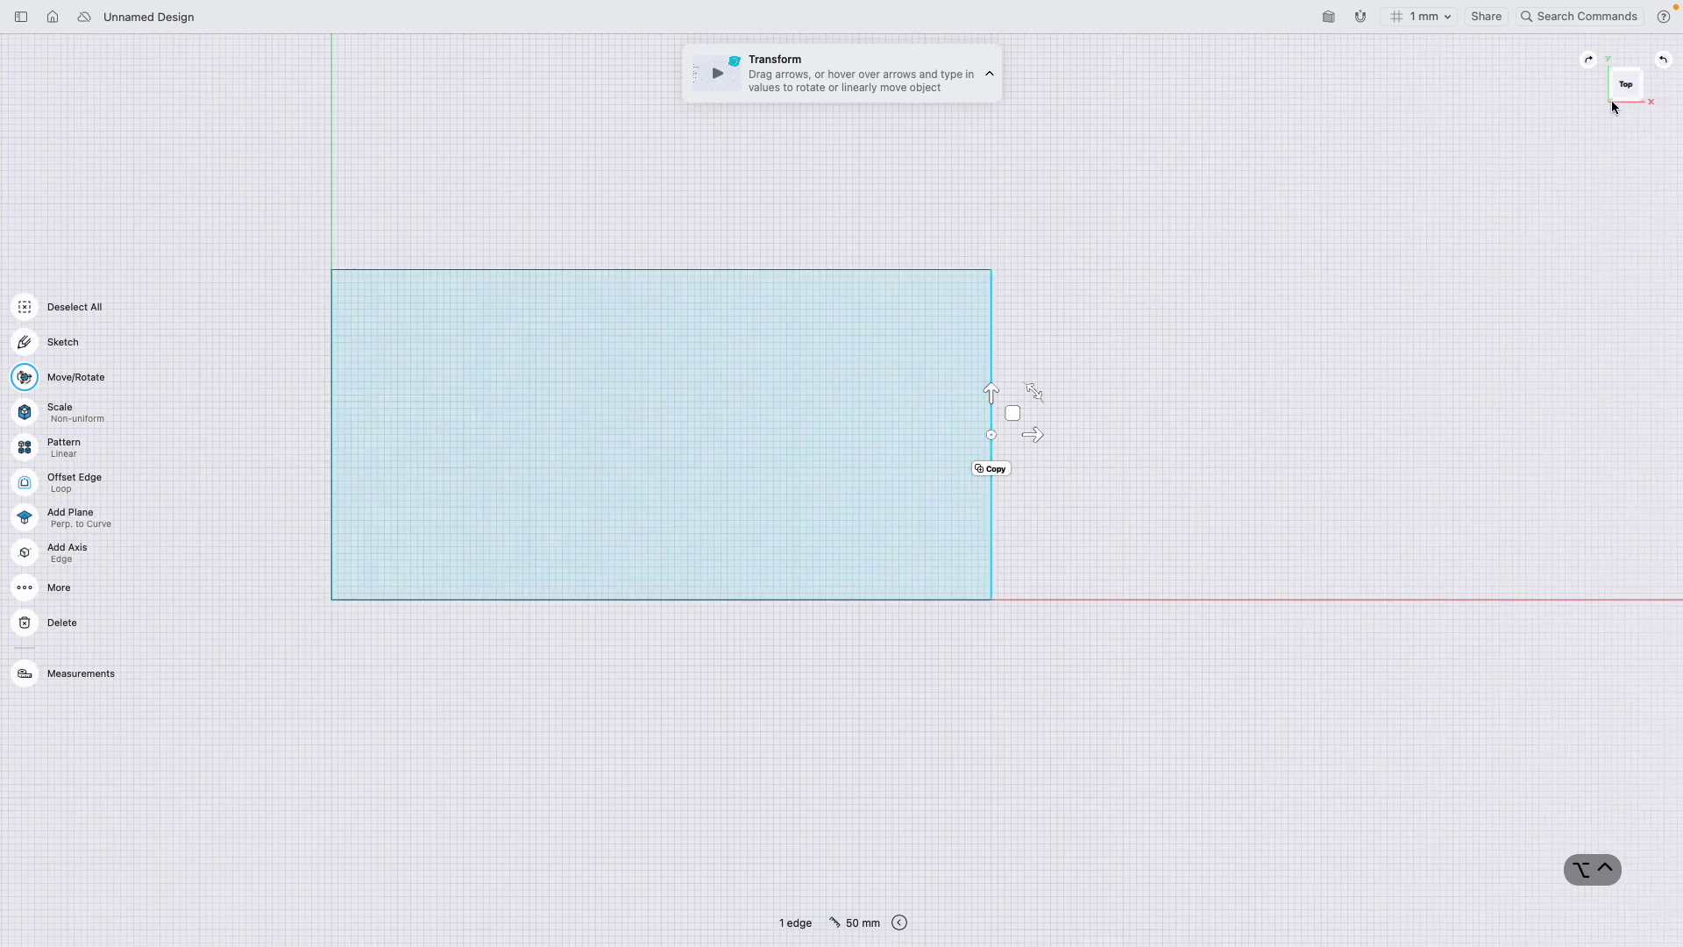
Extrude the 100 × 50 mm rectangle 28 mm upward into a solid block.
left_click(1611, 100)
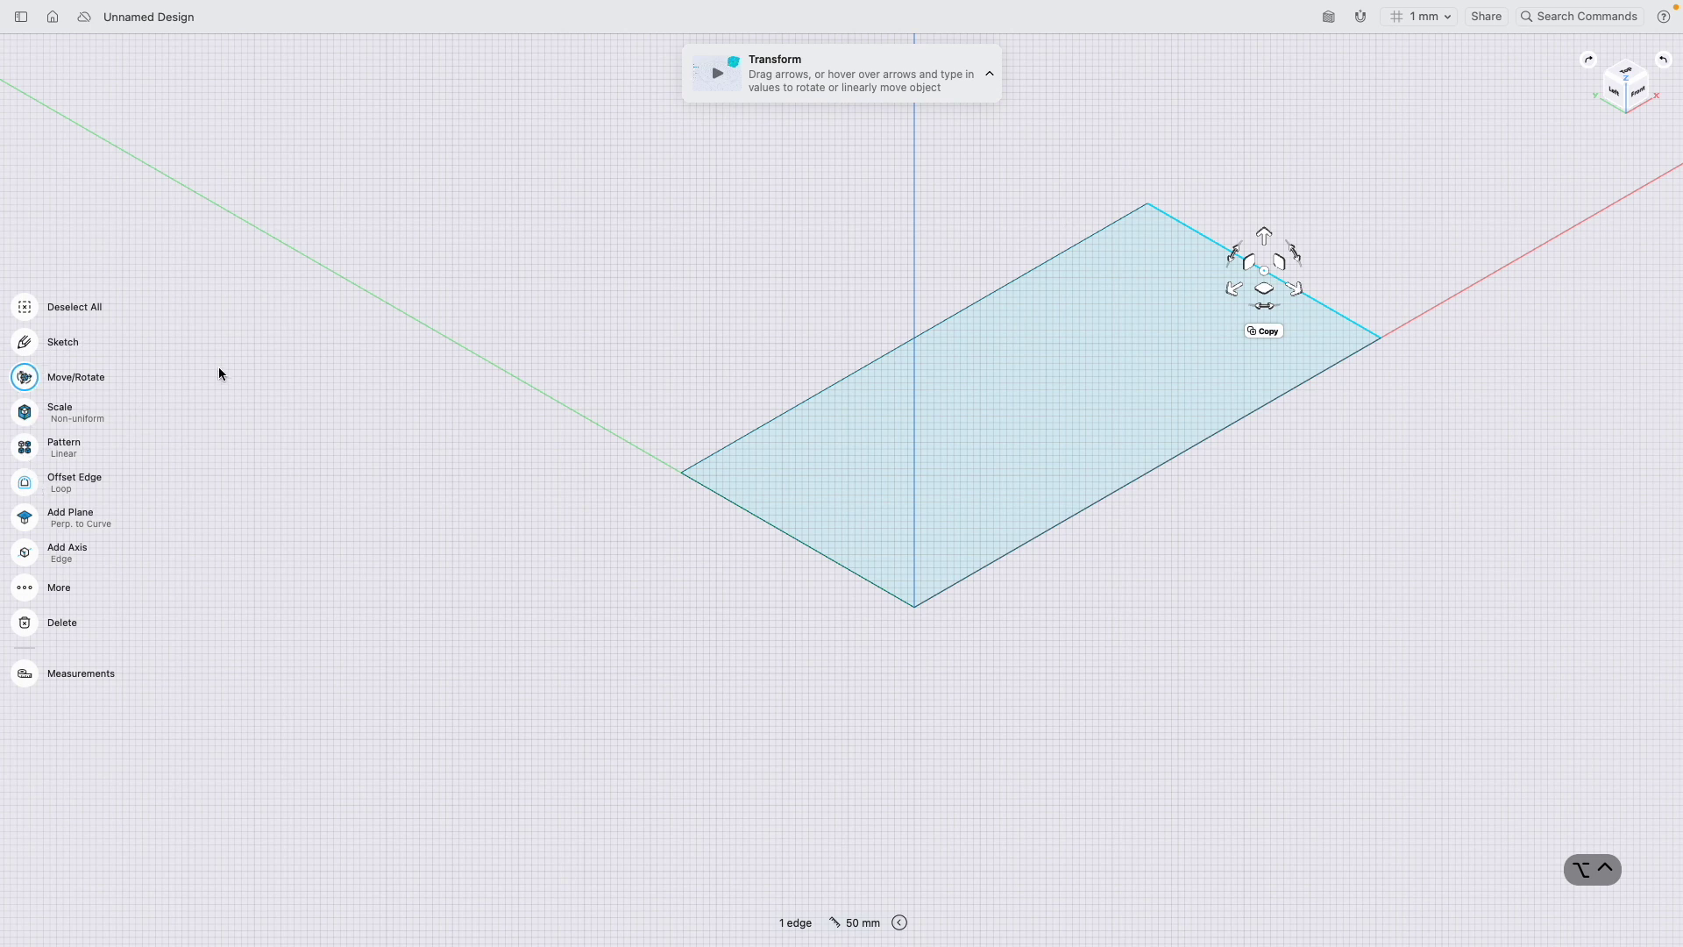
key("Escape")
left_click(23, 331)
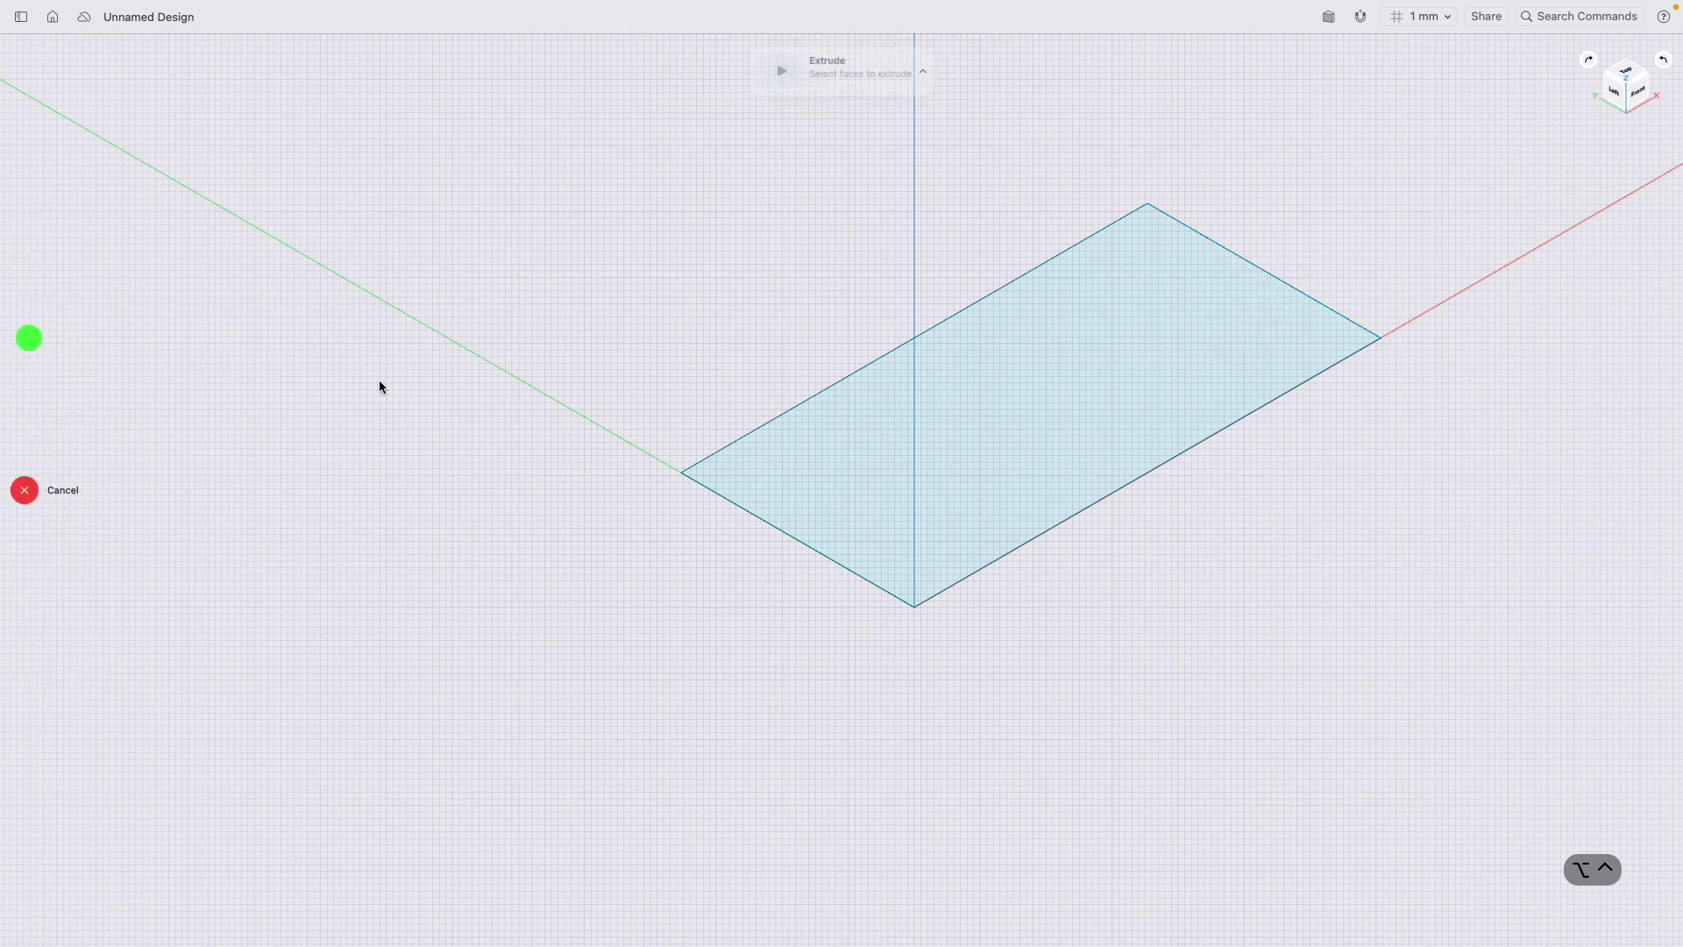
left_click(943, 516)
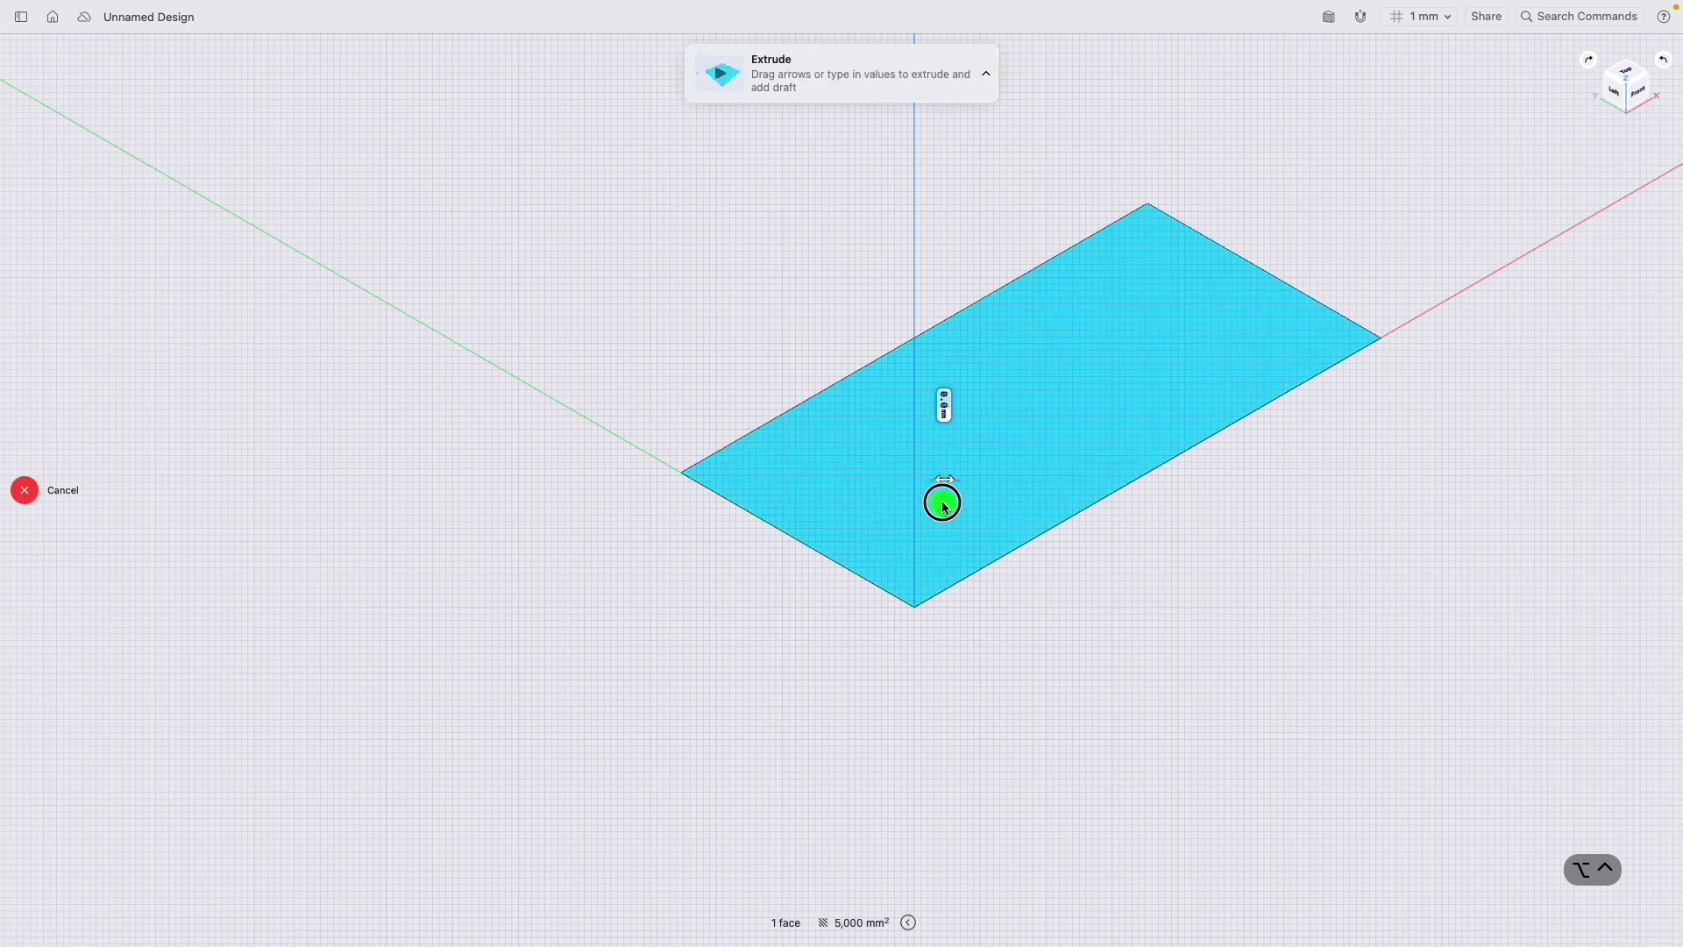
left_click_drag(945, 519, 932, 436)
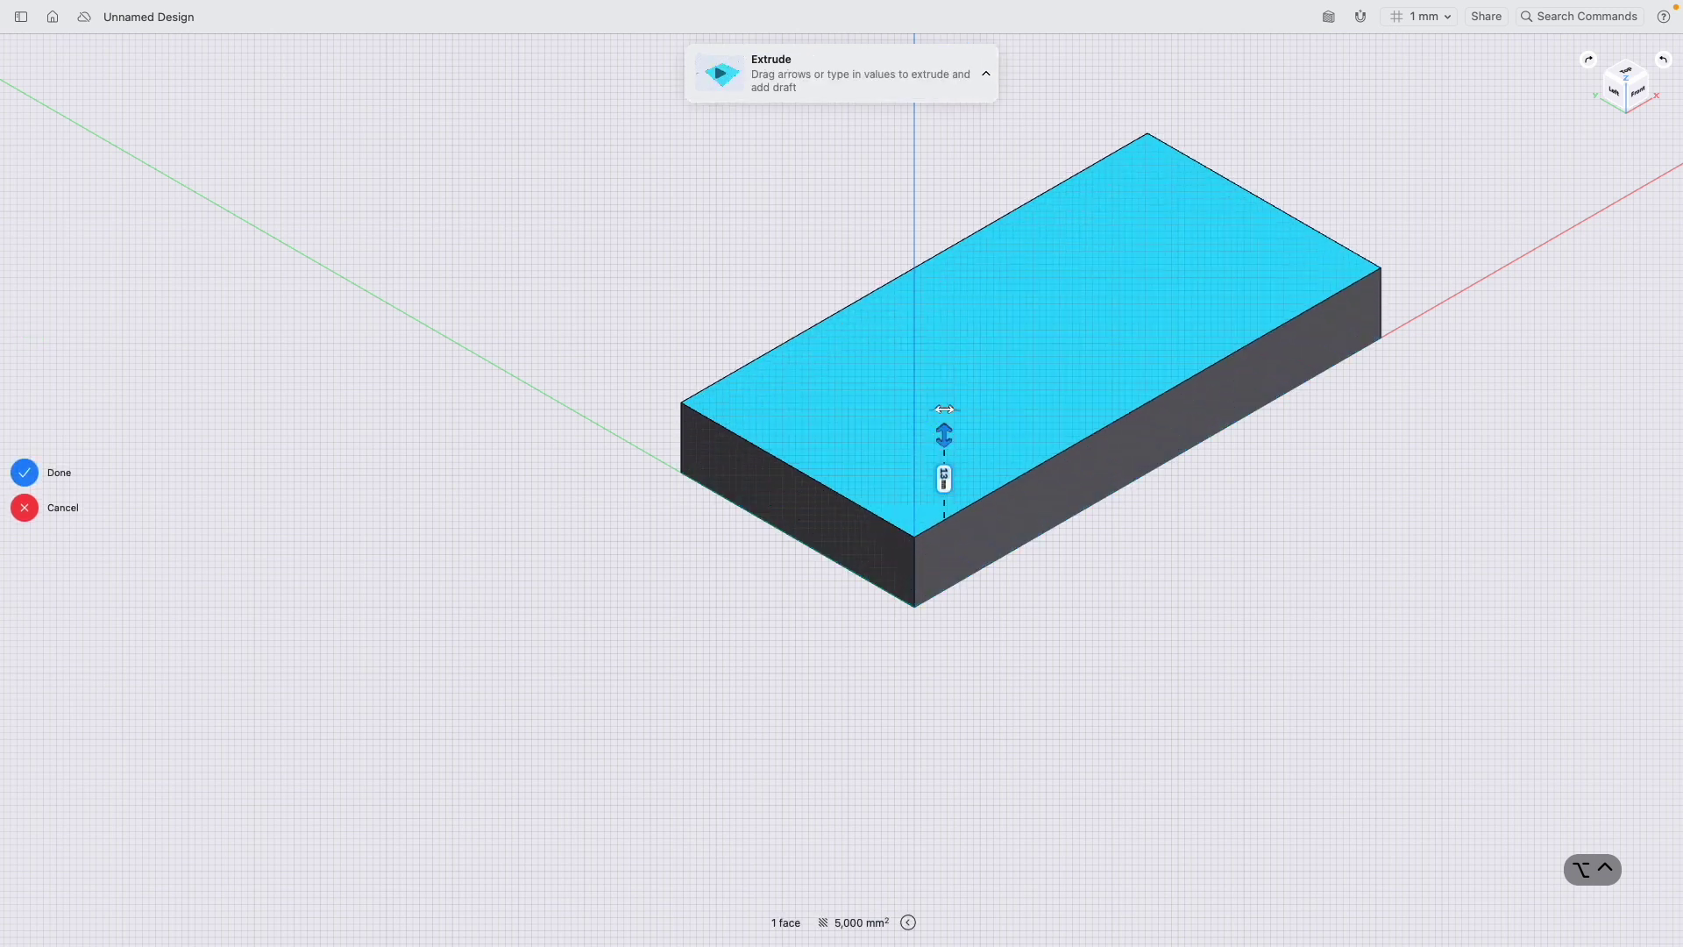
type("28")
key("Return")
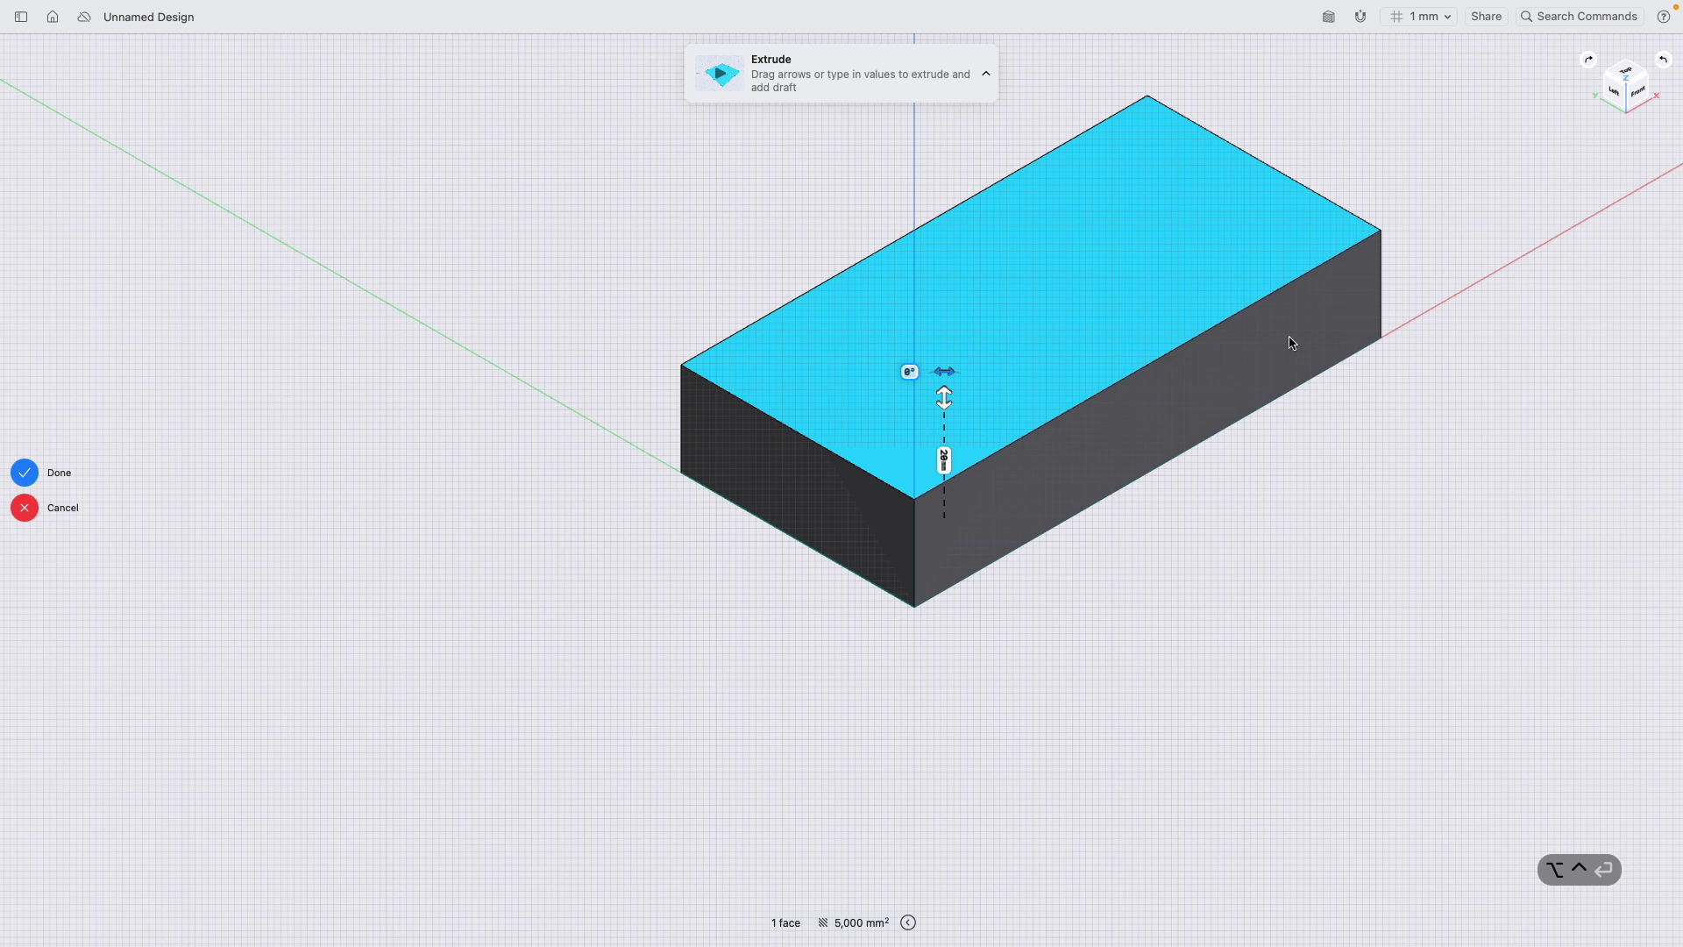
left_click(25, 472)
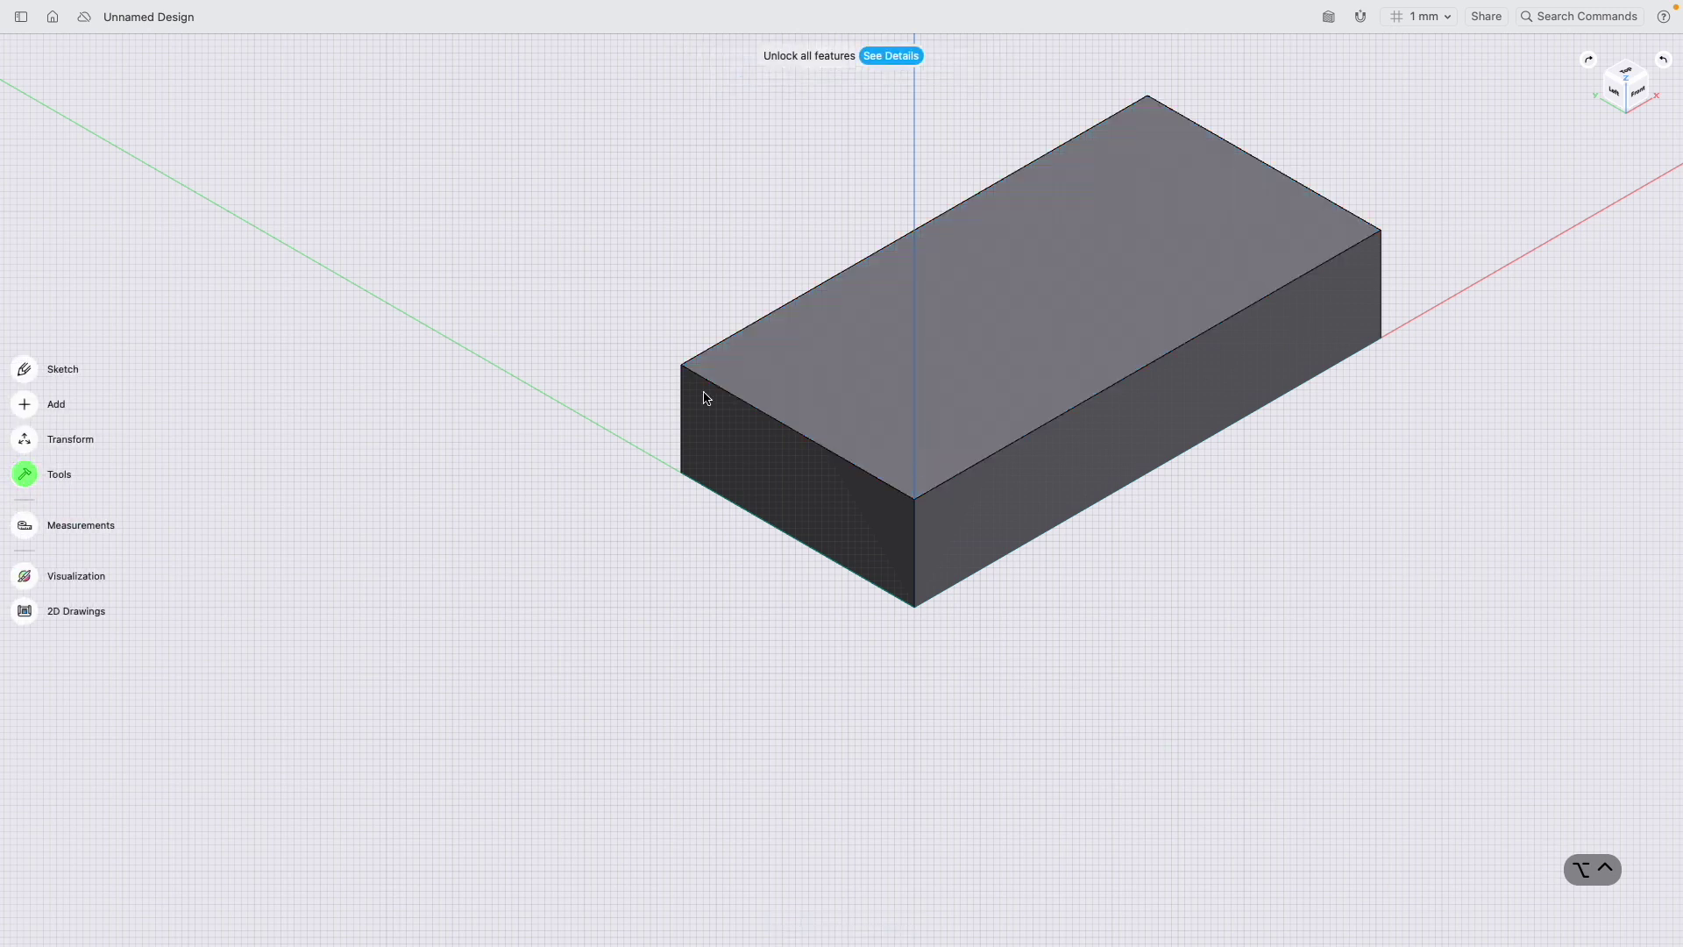
middle_click_drag(852, 377, 777, 386)
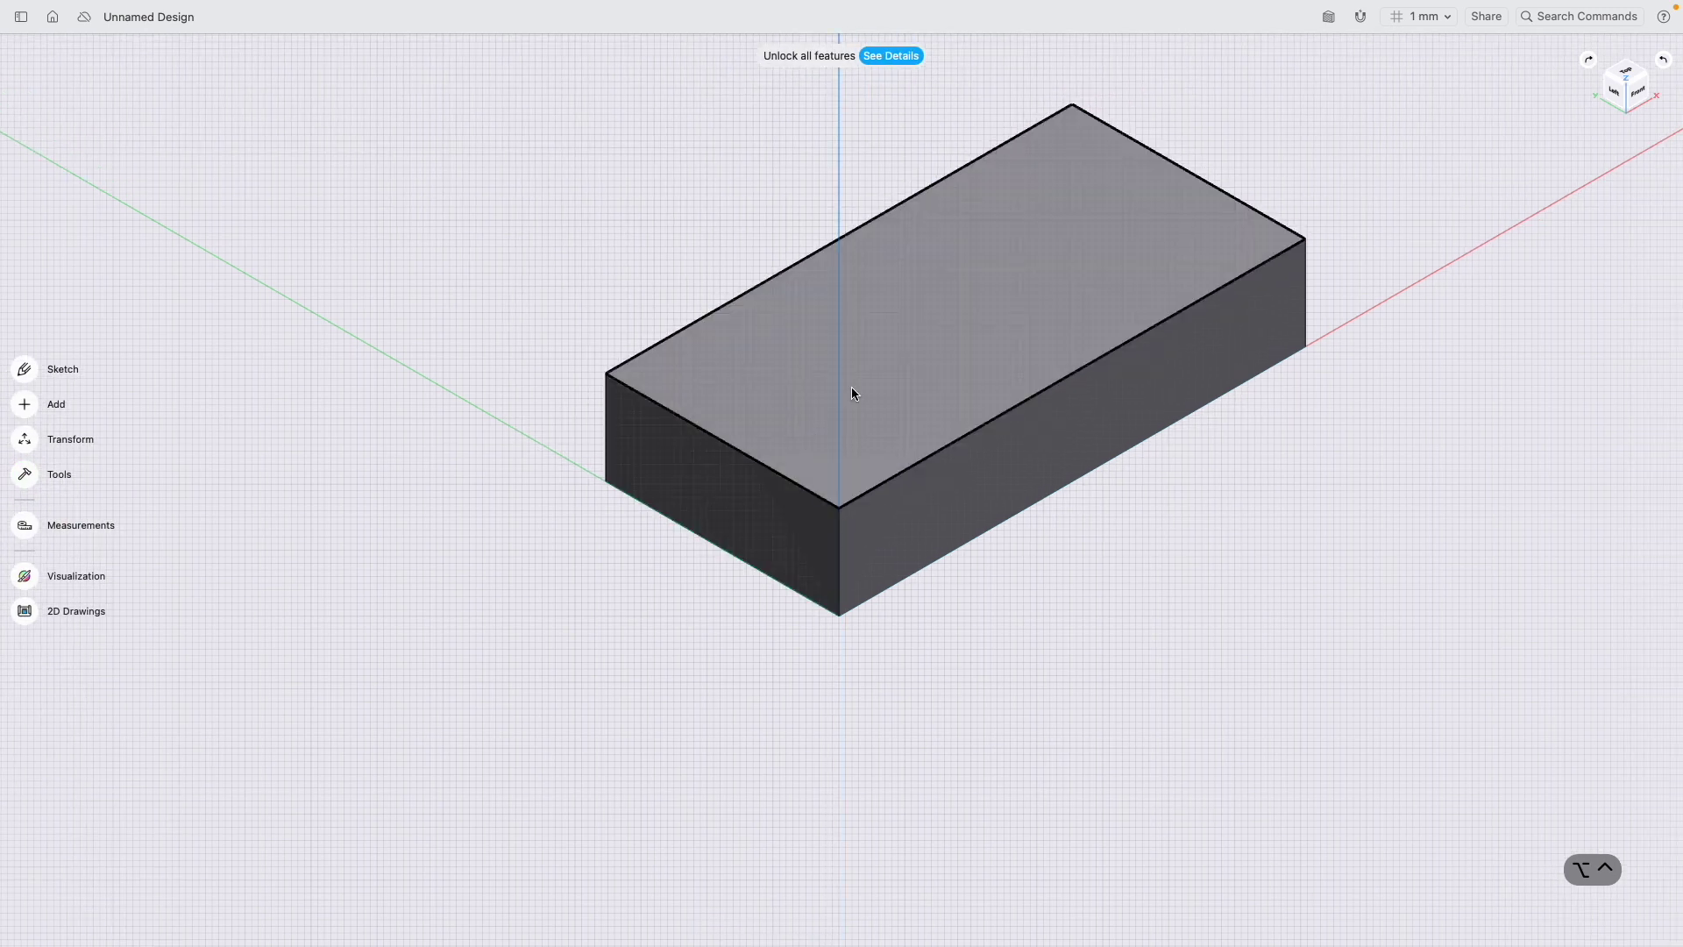
scroll(1092, 268, "left", 4, "ctrl+alt")
scroll(1083, 271, "right", 2, "ctrl+alt")
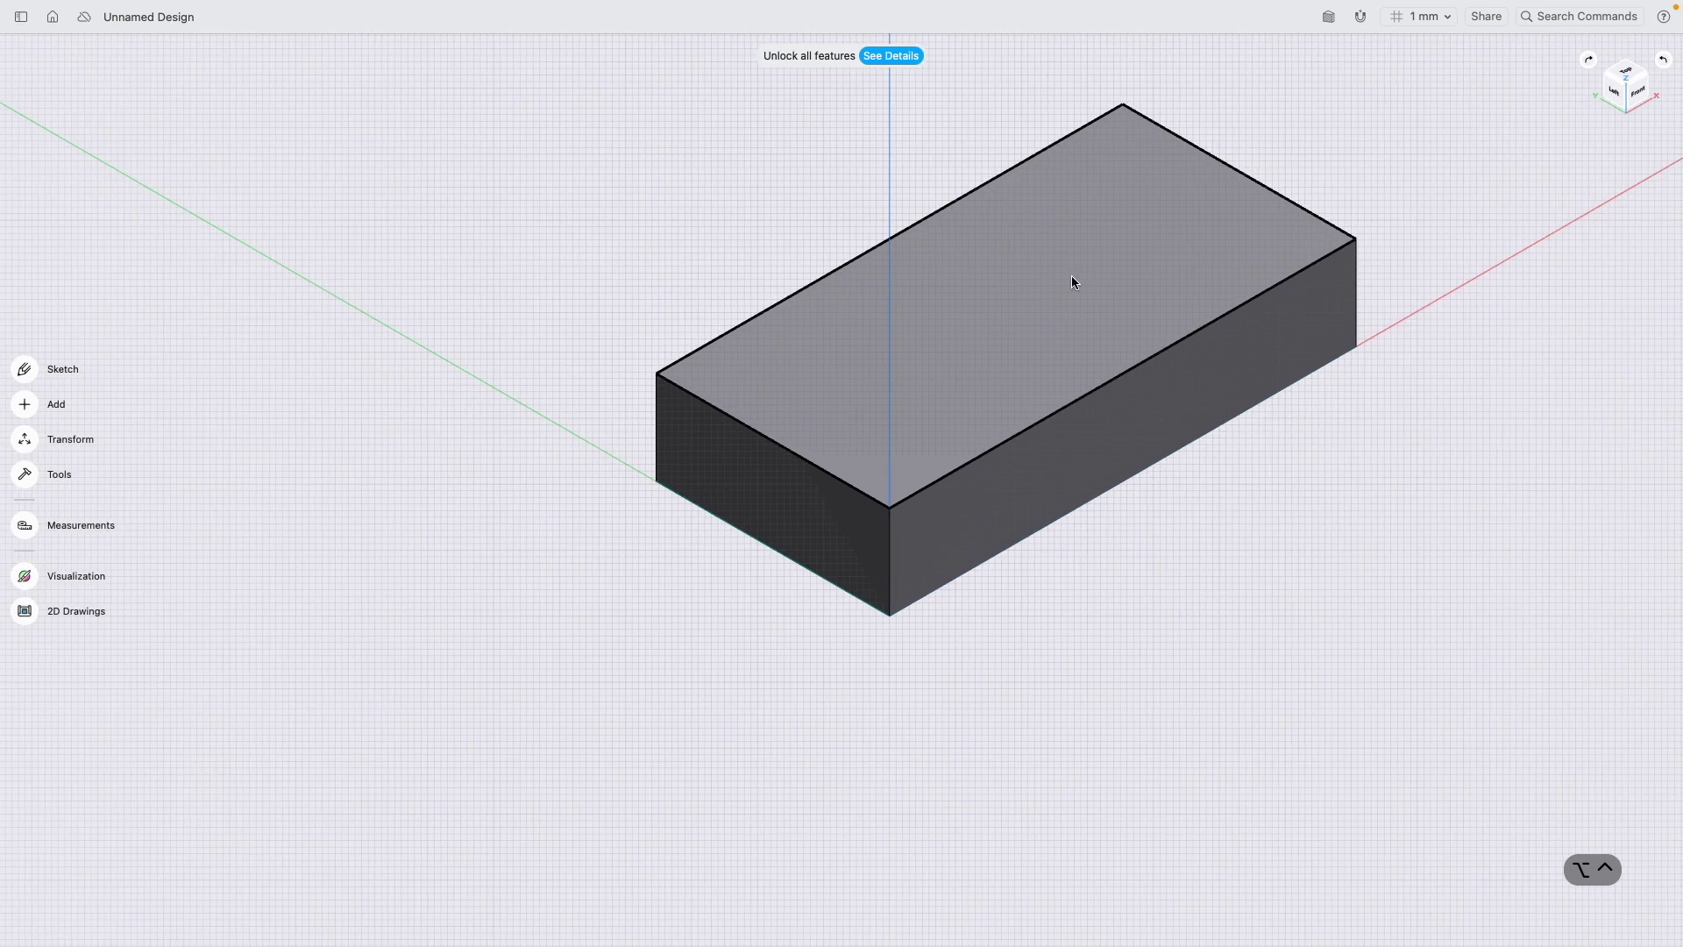
scroll(1120, 248, "right", 3)
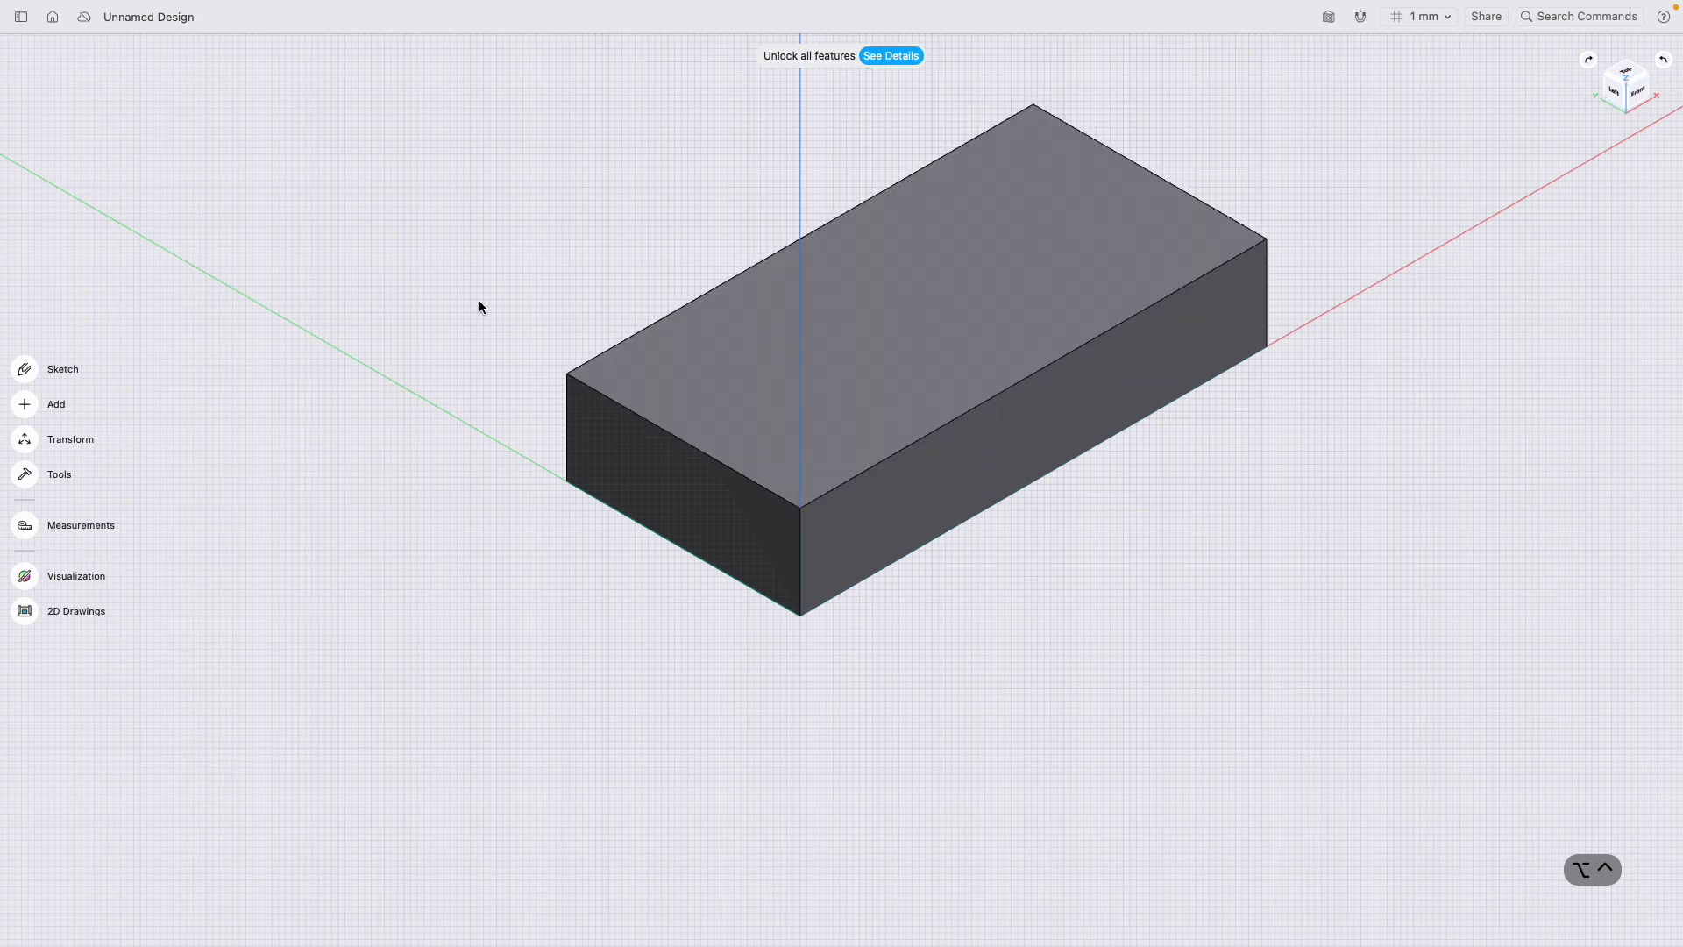
Select the block's top face from the top view and start Add Text, Arial Regular 8 mm.
left_click(25, 410)
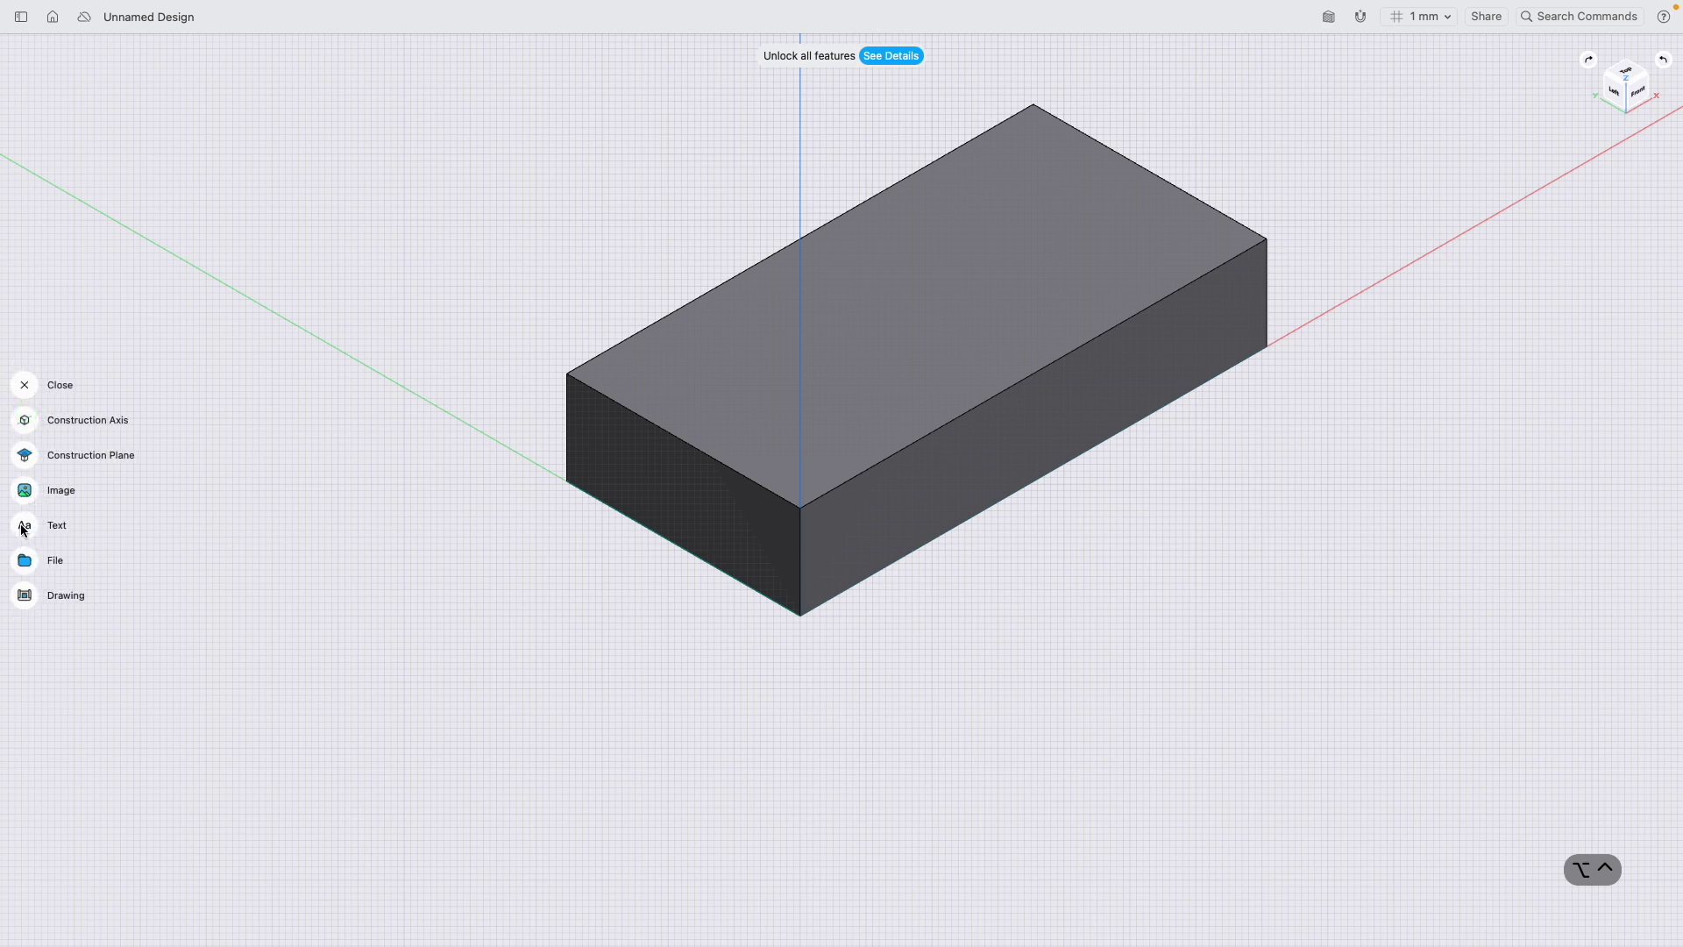
left_click(1640, 78)
left_click(804, 444)
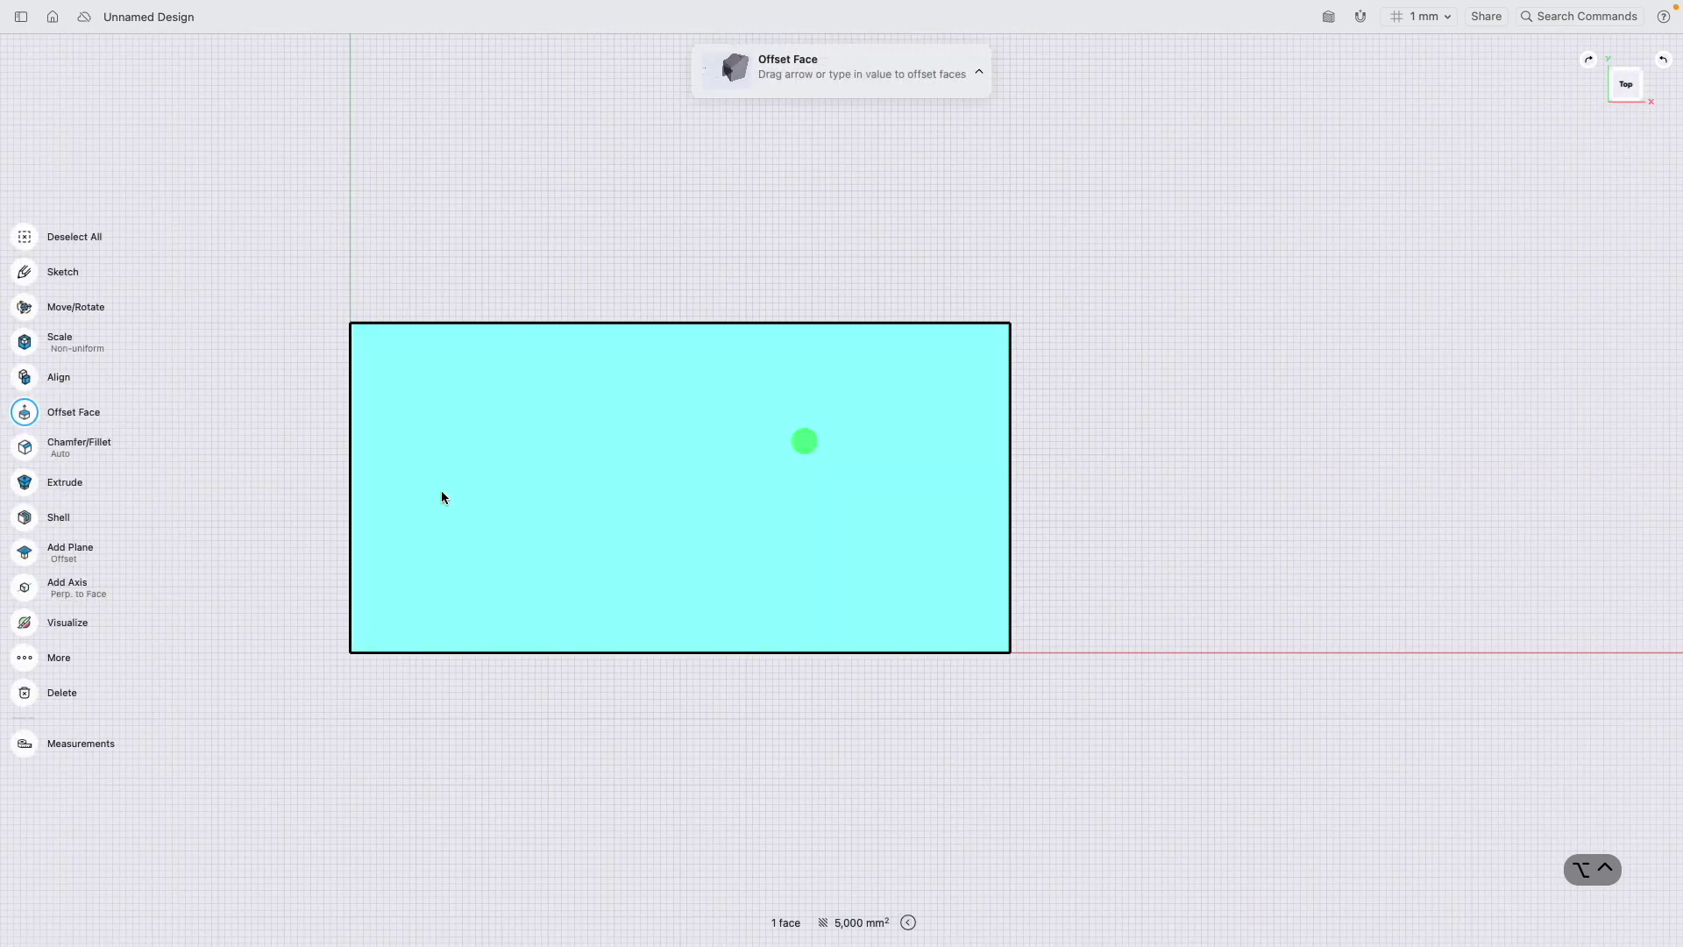
left_click(22, 666)
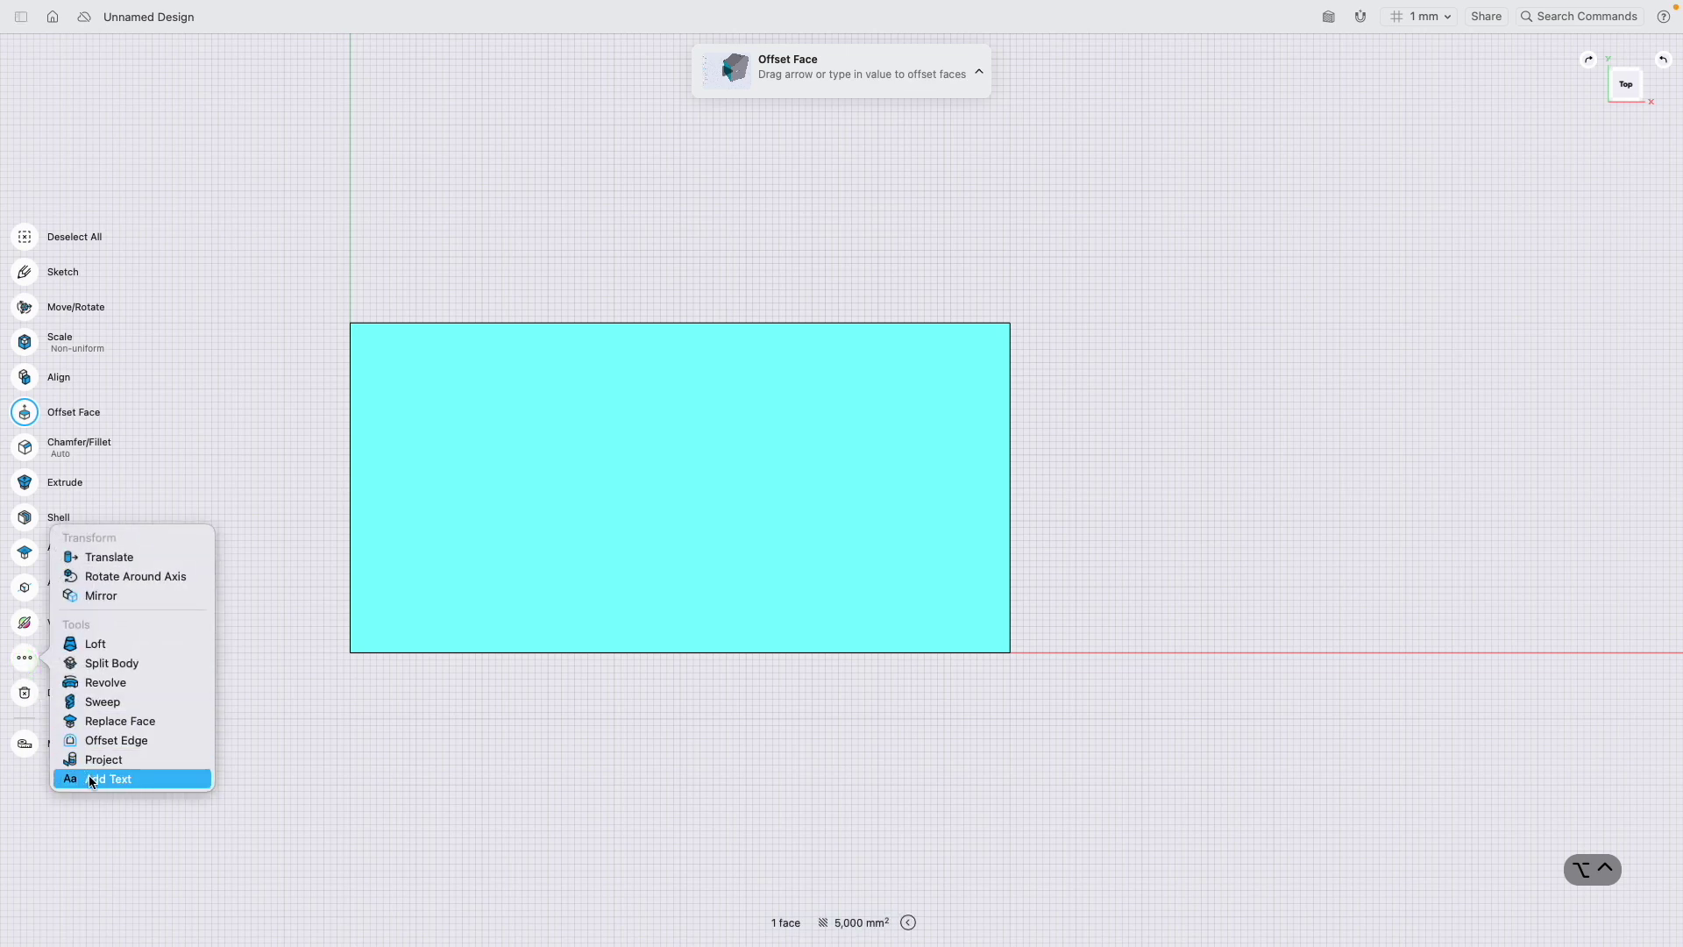
left_click(254, 336)
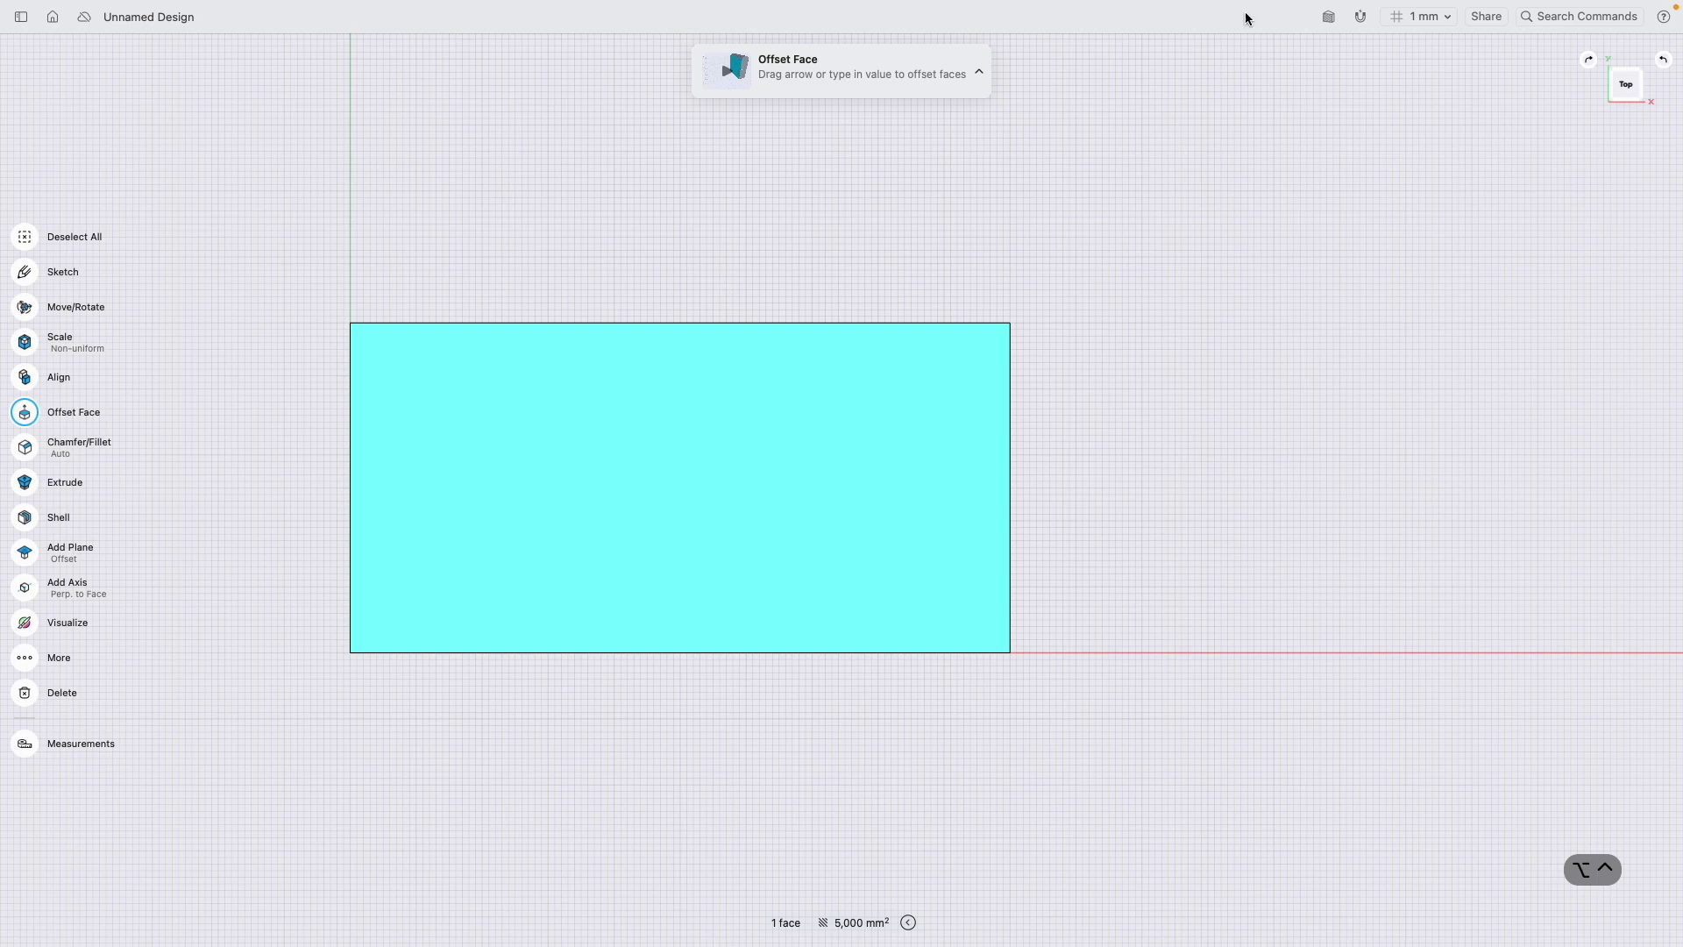
left_click(1610, 100)
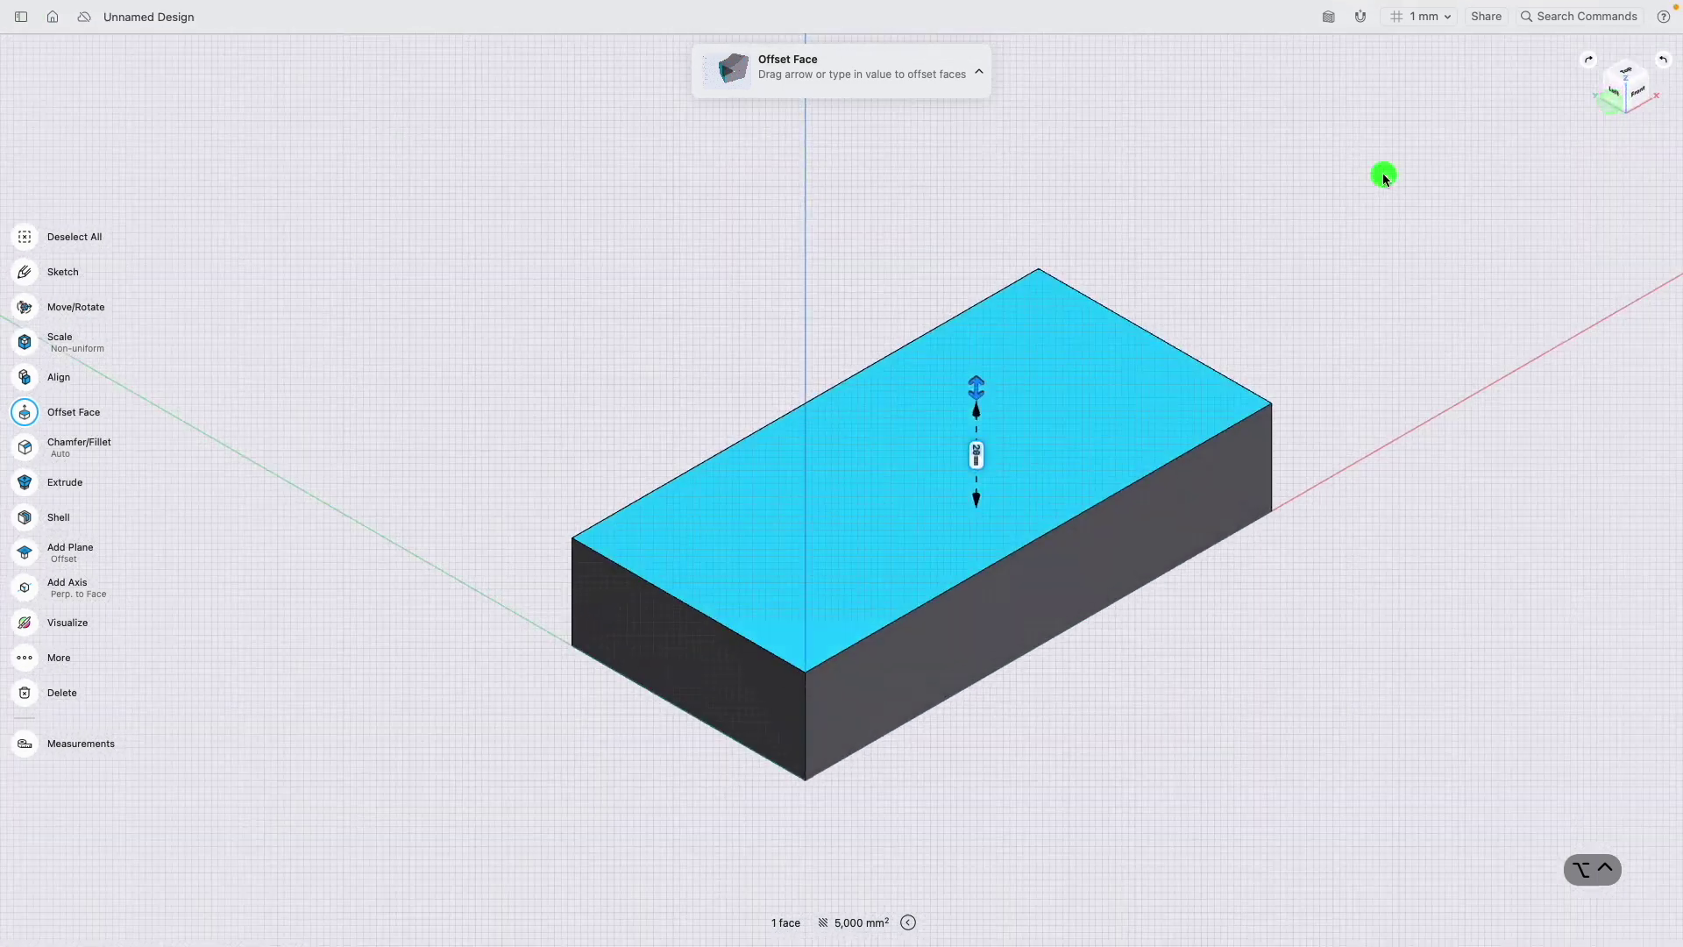
left_click(1383, 176)
left_click(1008, 376)
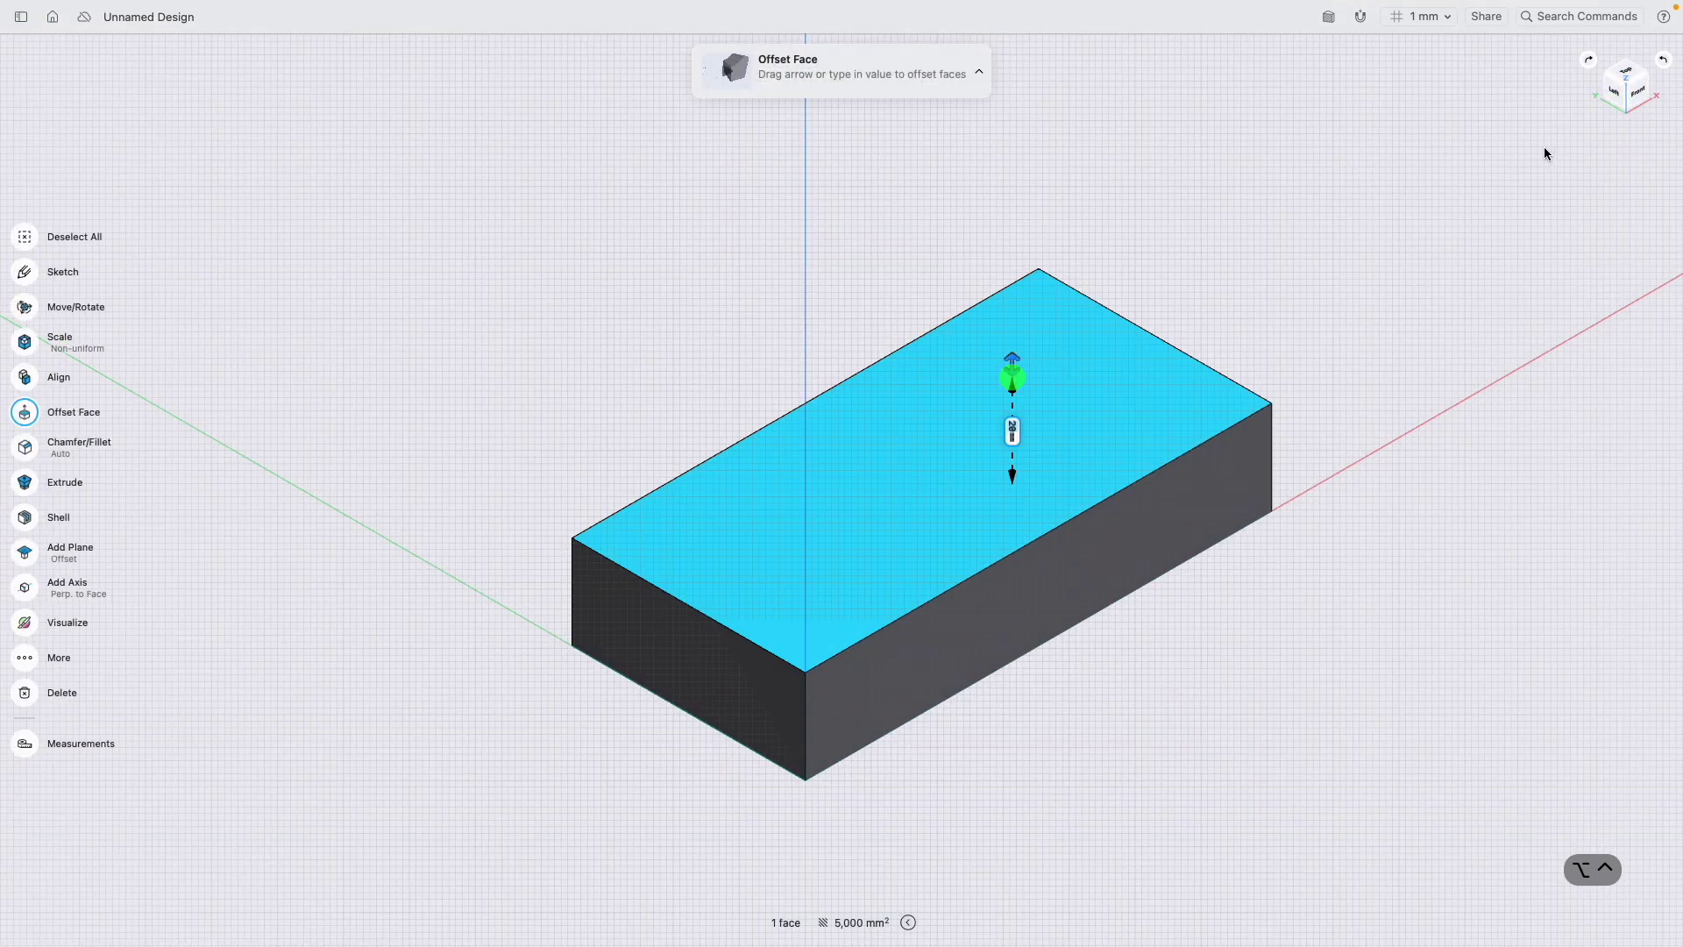
left_click(1625, 79)
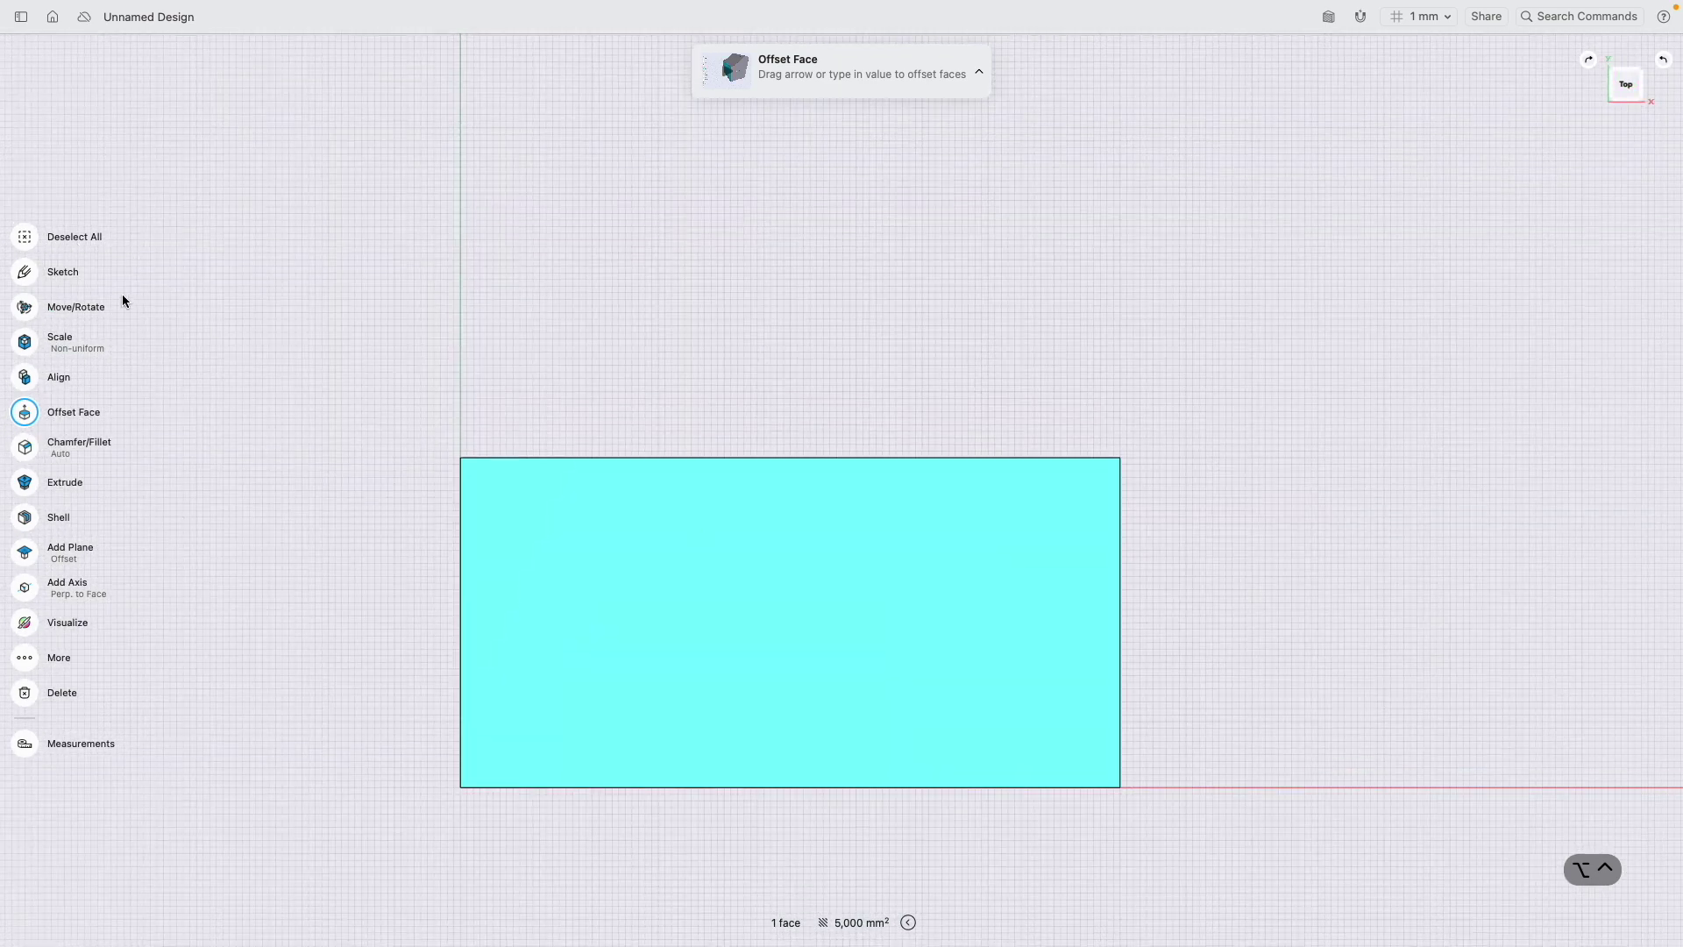
left_click(26, 659)
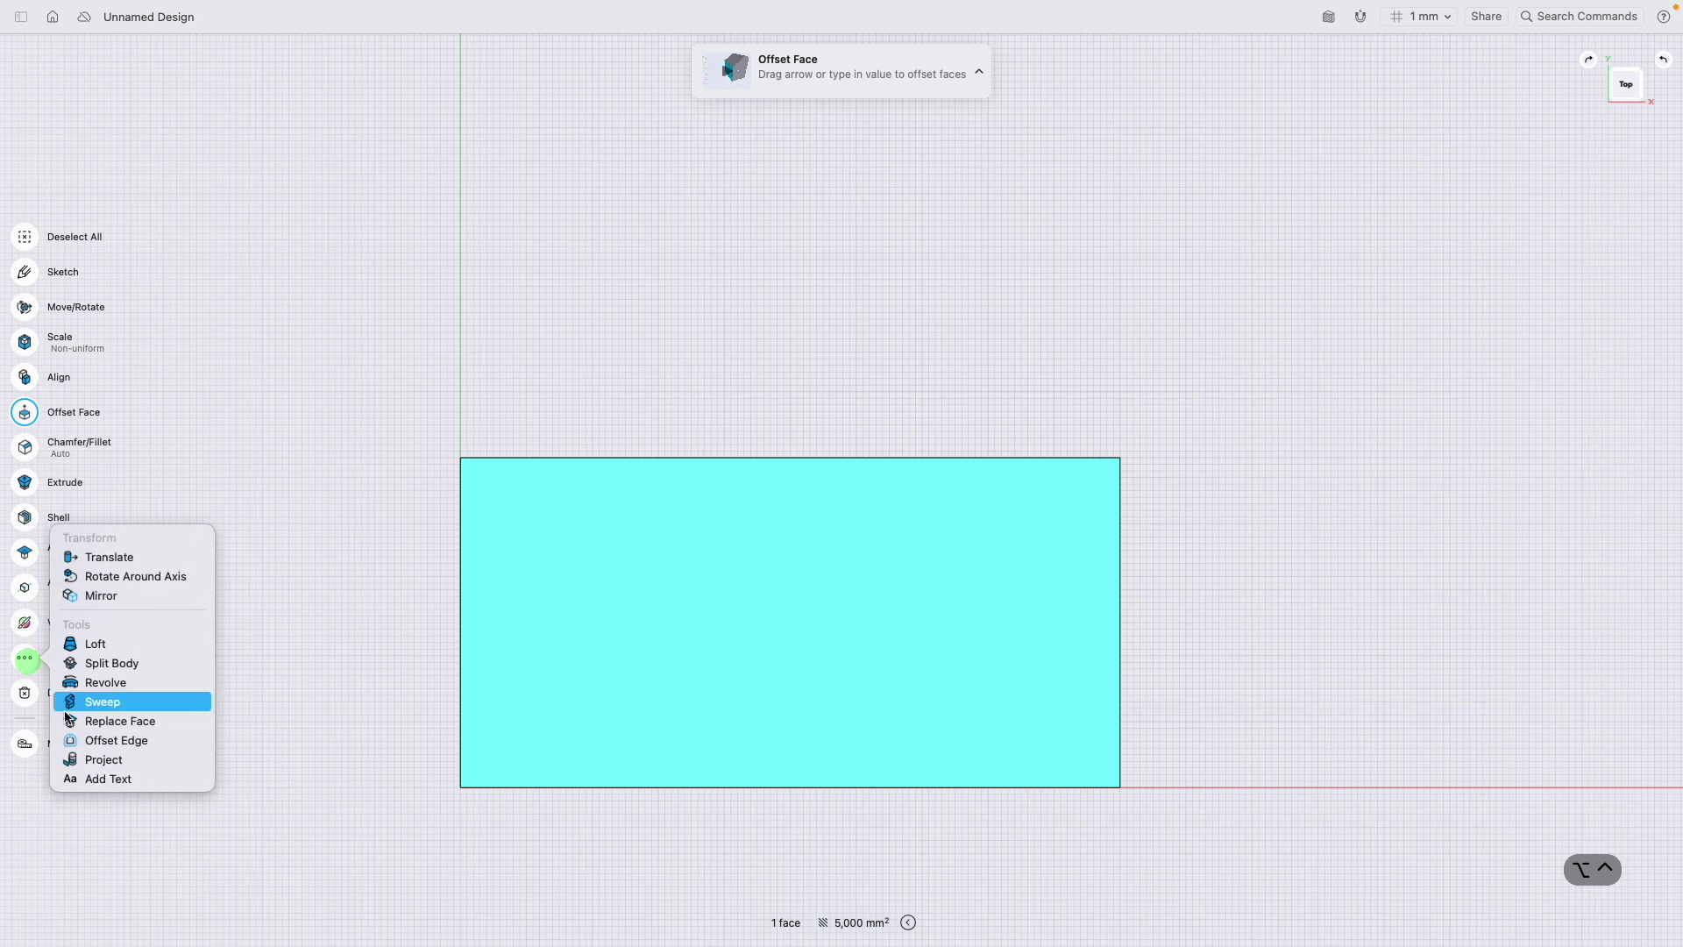
left_click(139, 780)
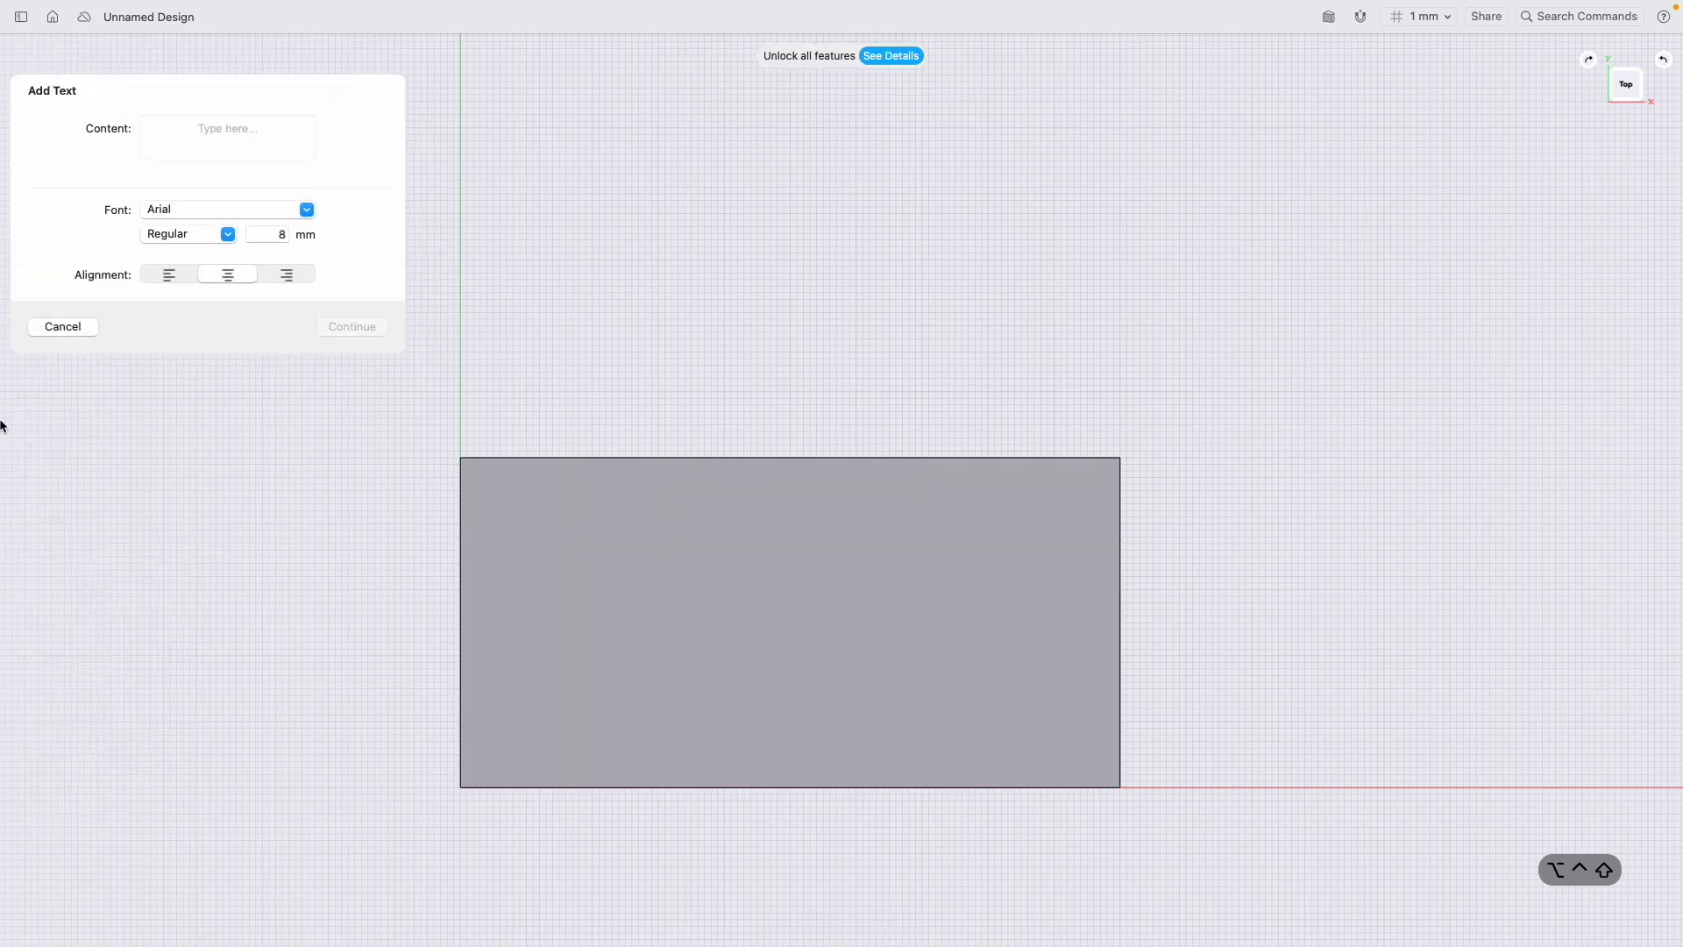
Enter 'Interactive CAD & Tech' at 6 mm size, correcting Cad to CAD, and accept it.
type("Interacti")
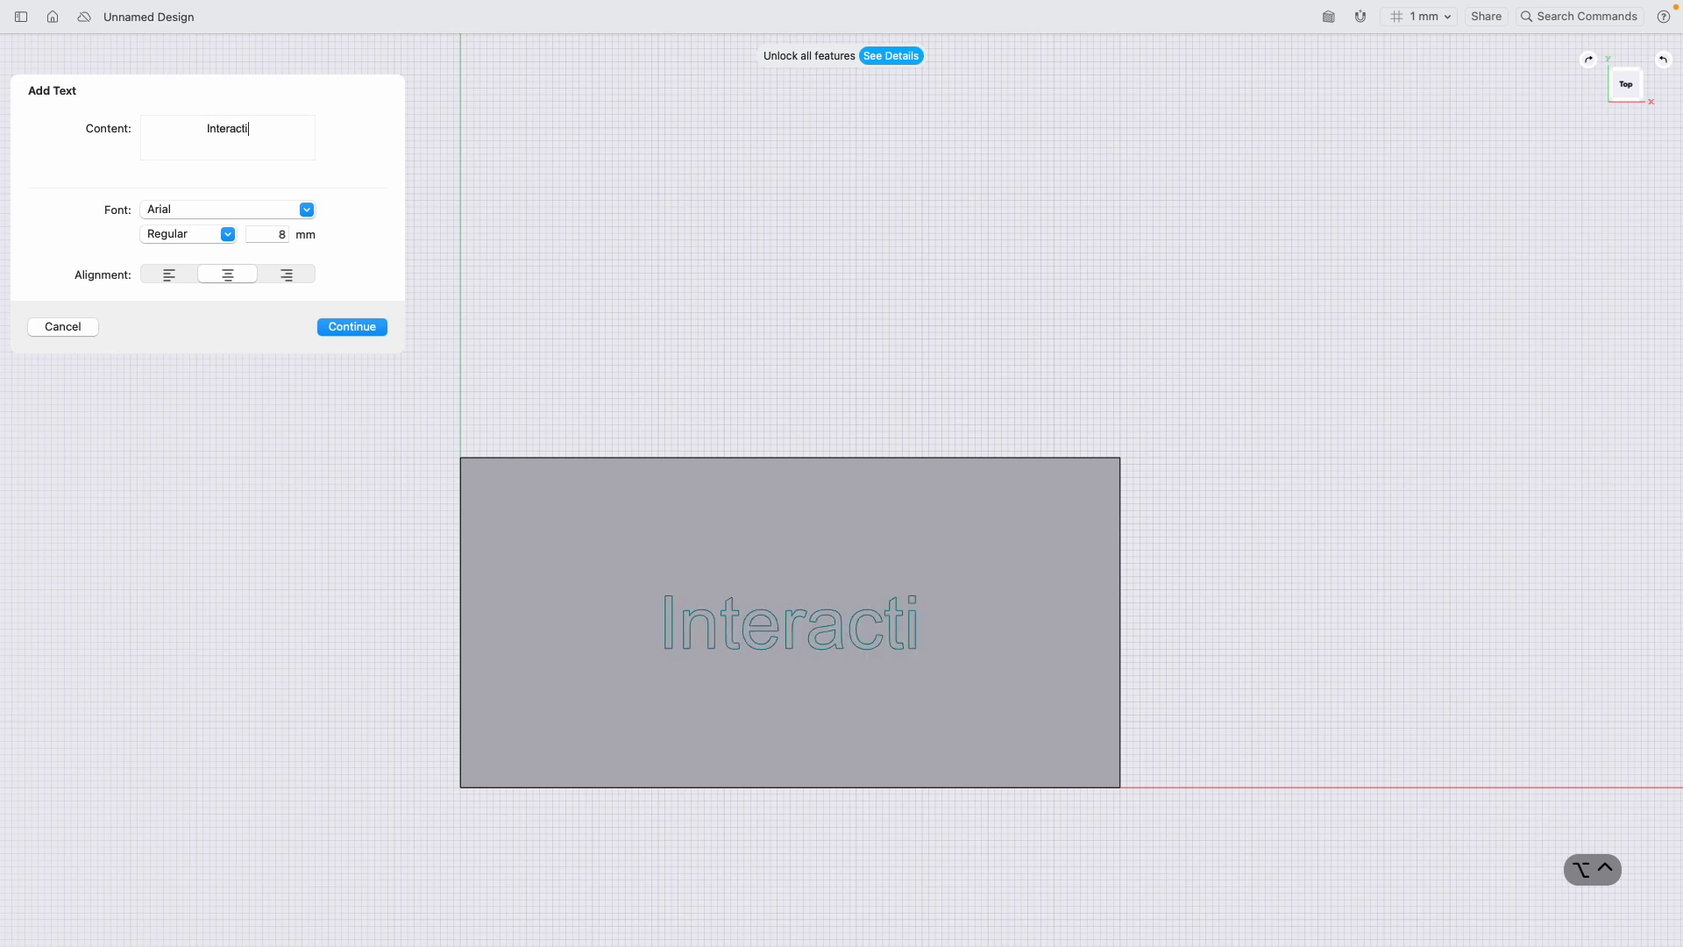
type("ve Cad")
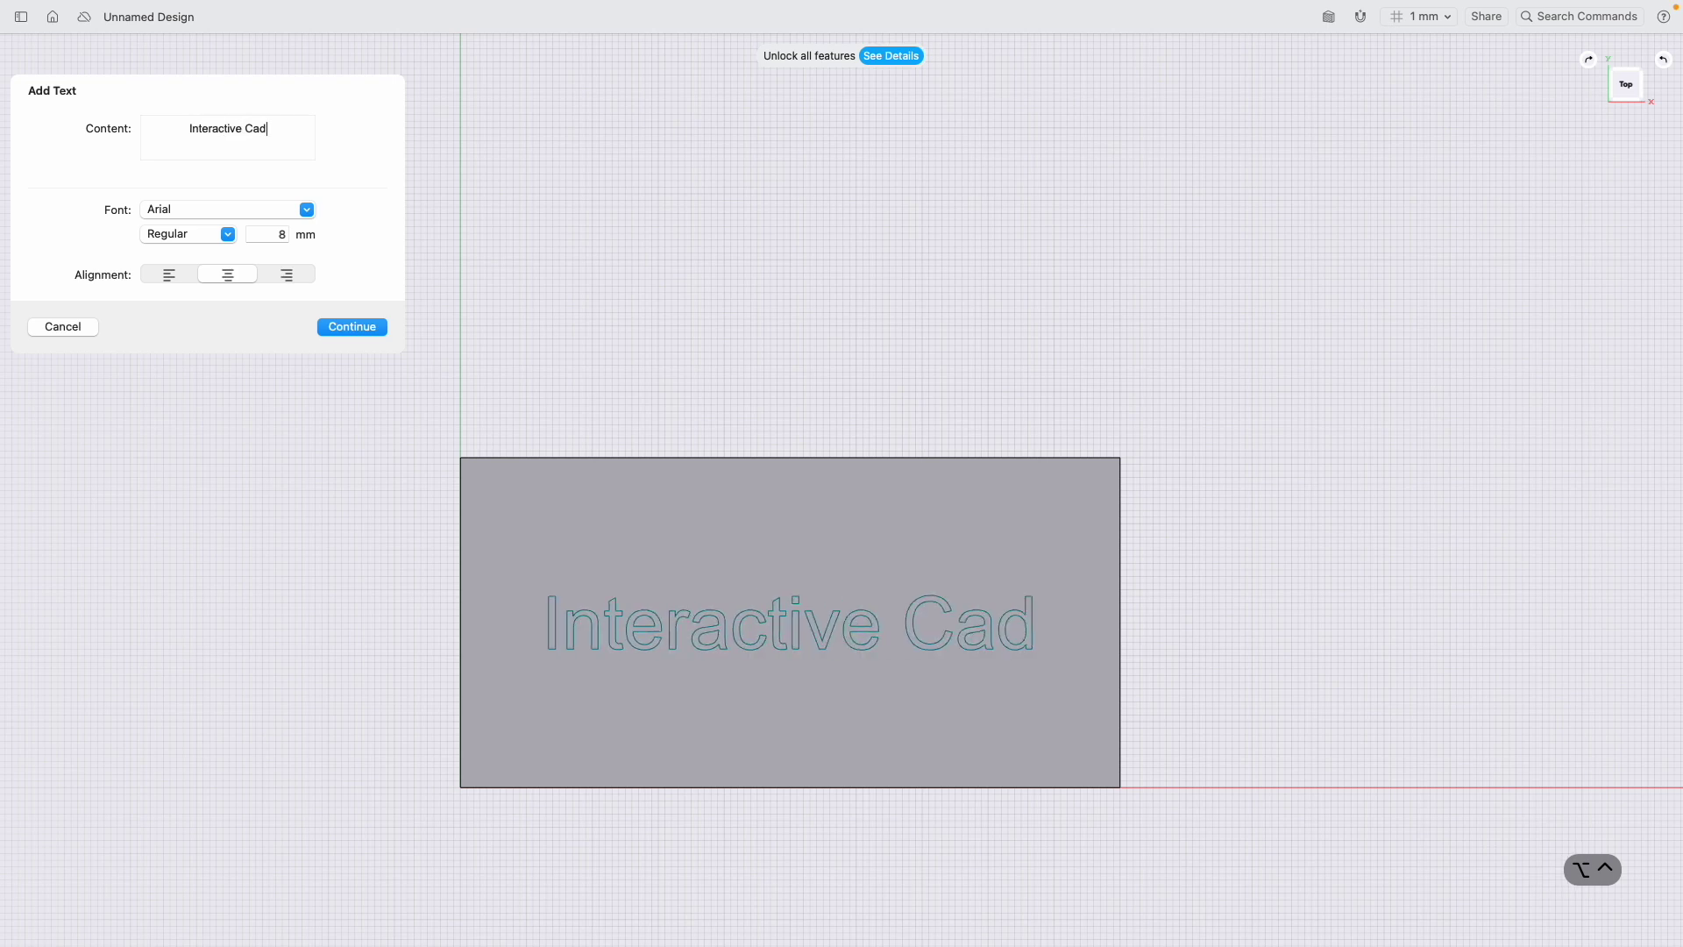
type(" & Tech")
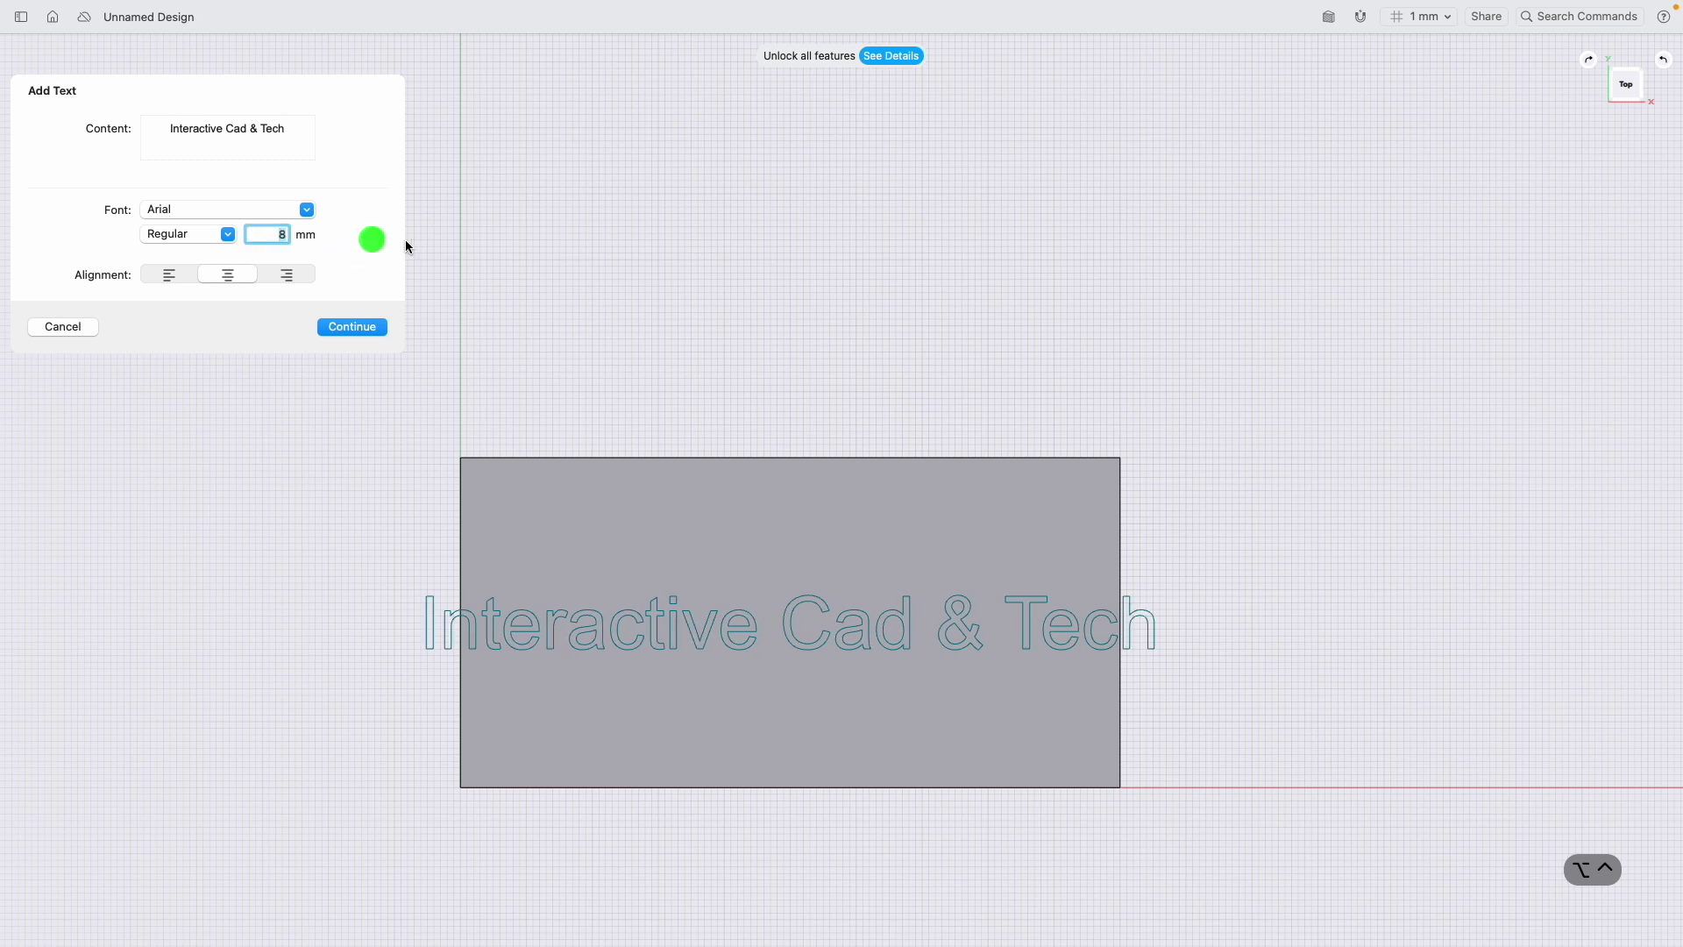
type("6")
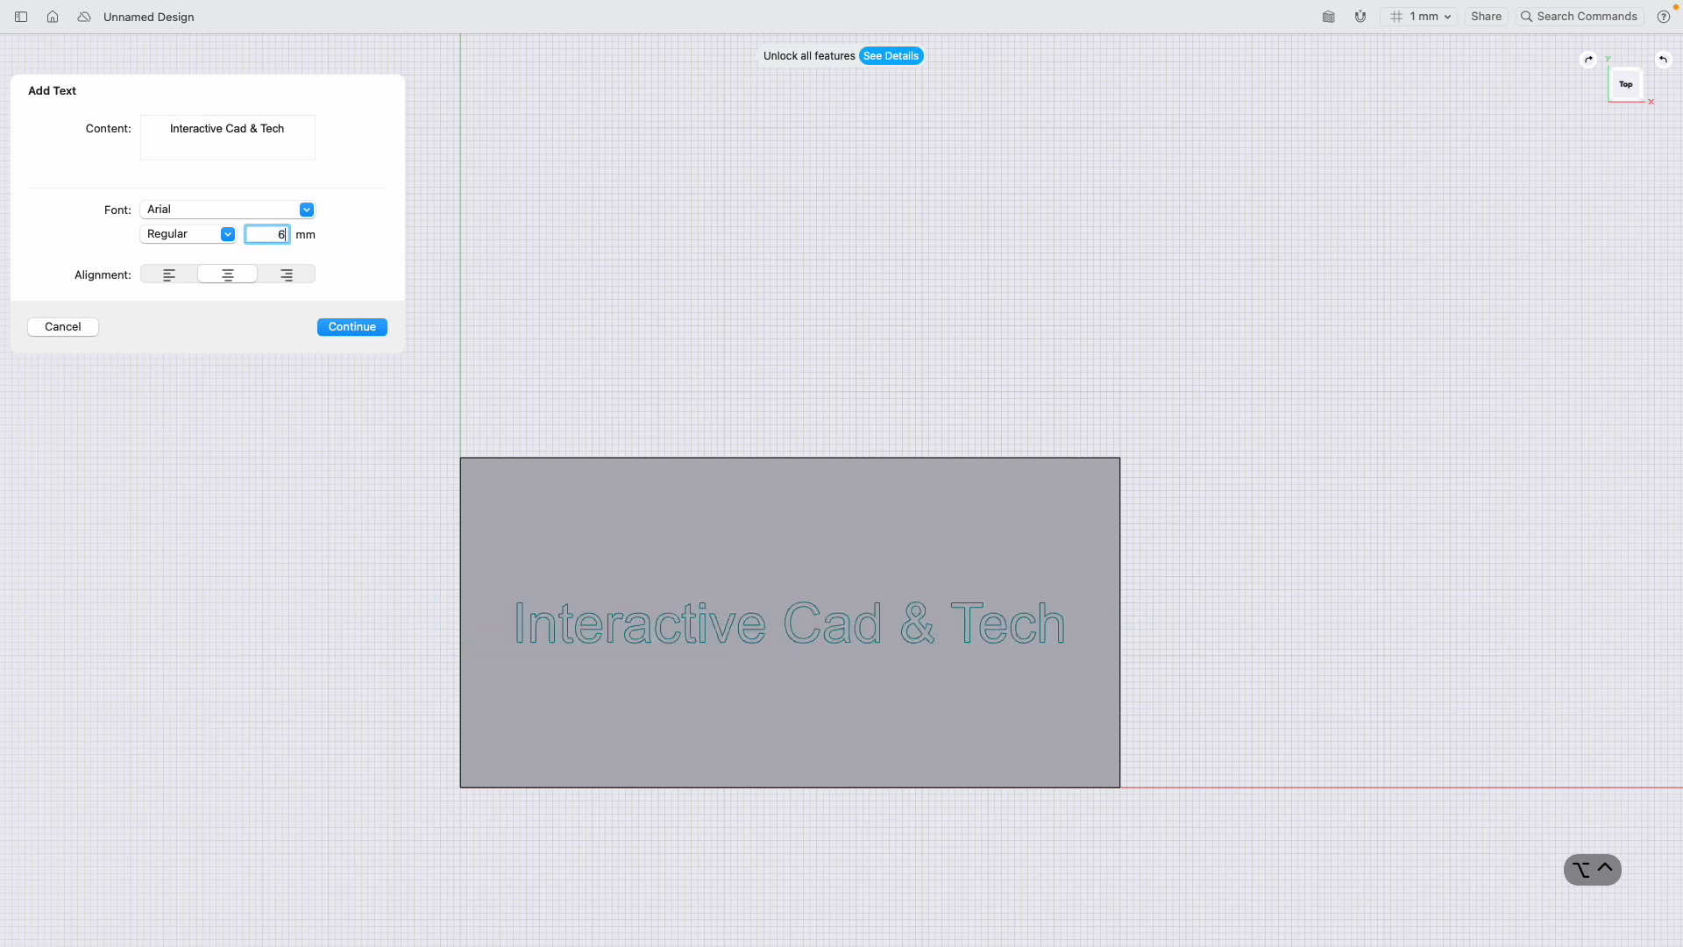
key("Return")
left_click(244, 131)
key("BackSpace")
key("BackSpace")
type("AD")
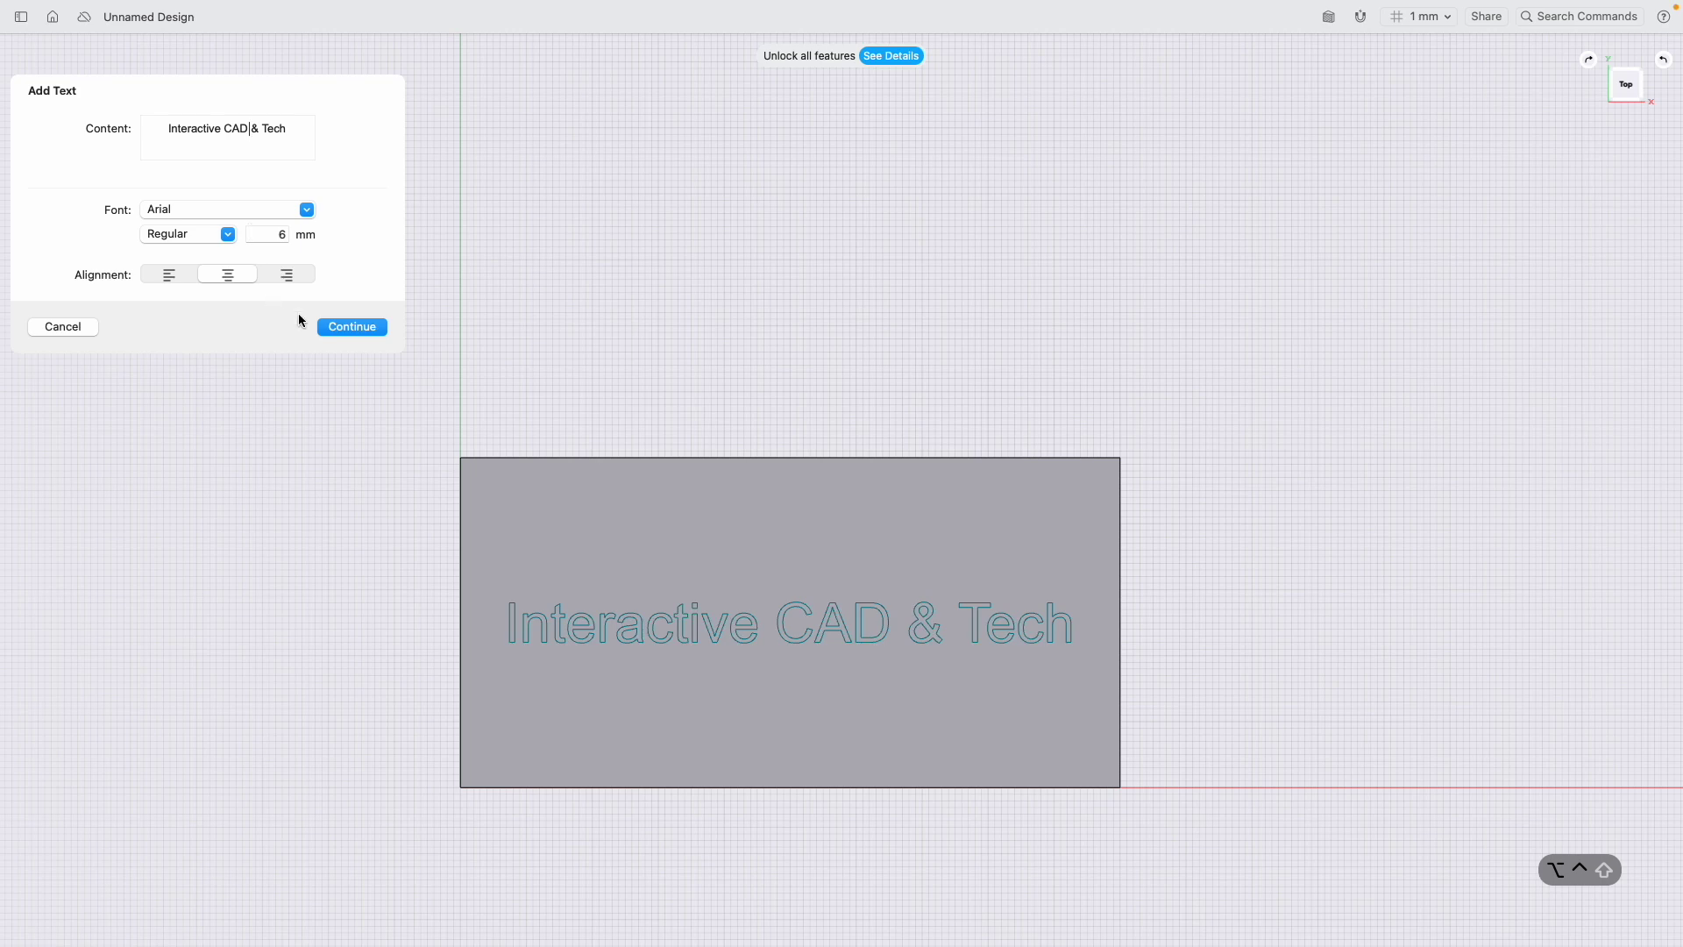
left_click(338, 327)
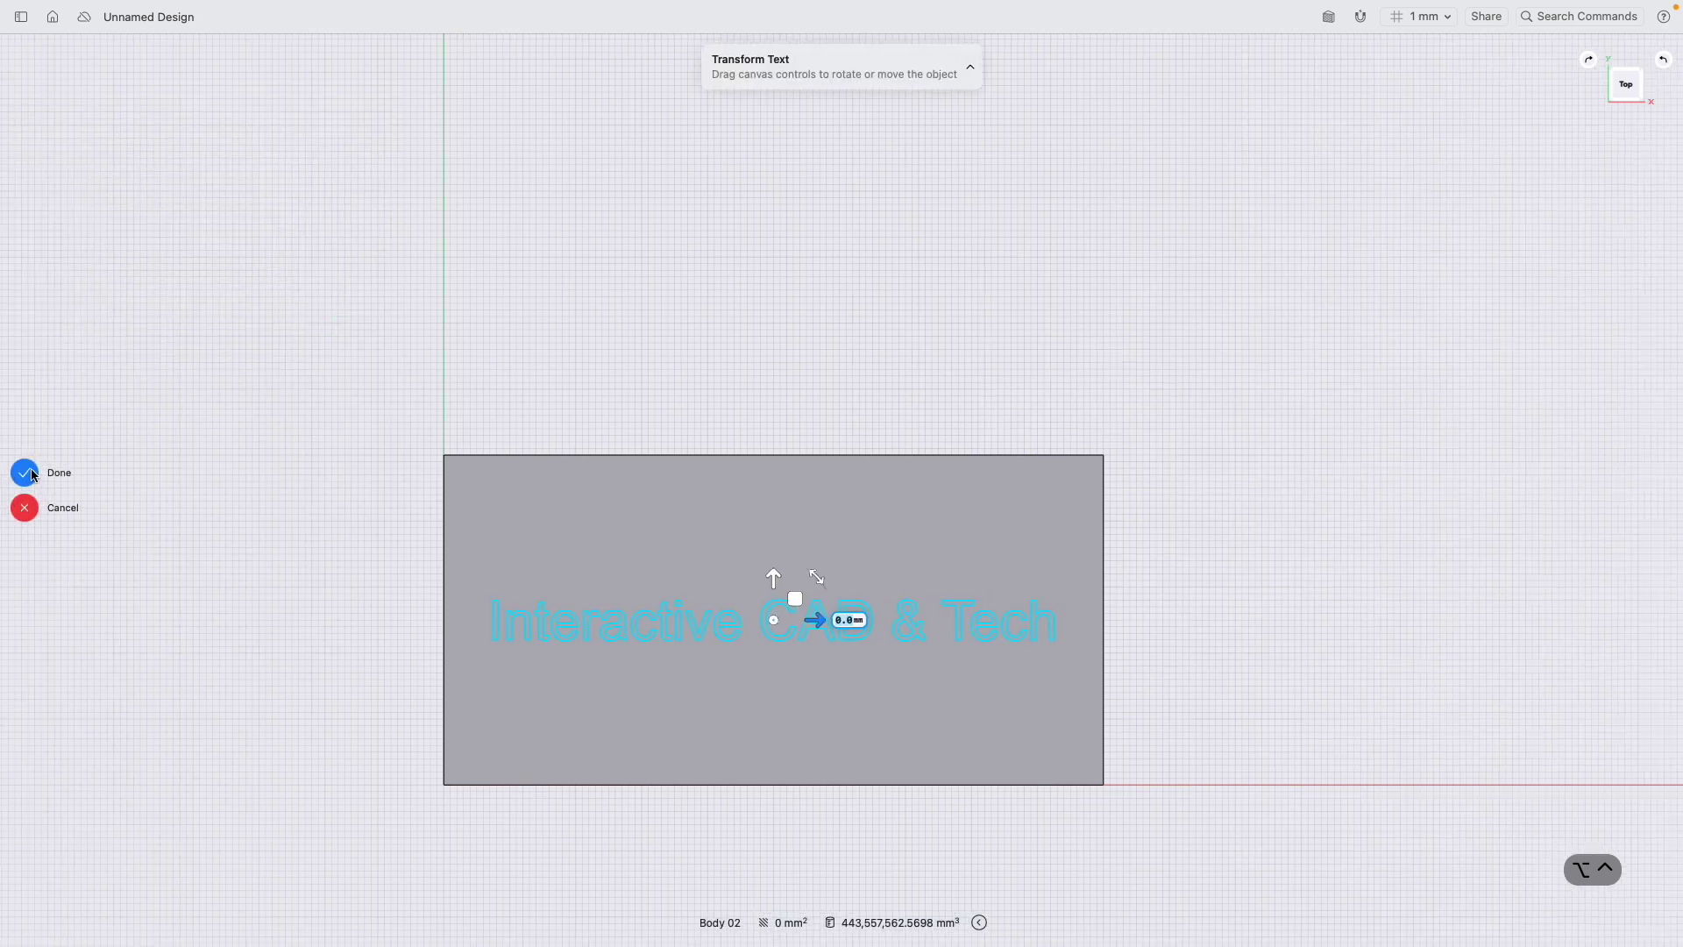
left_click(1613, 103)
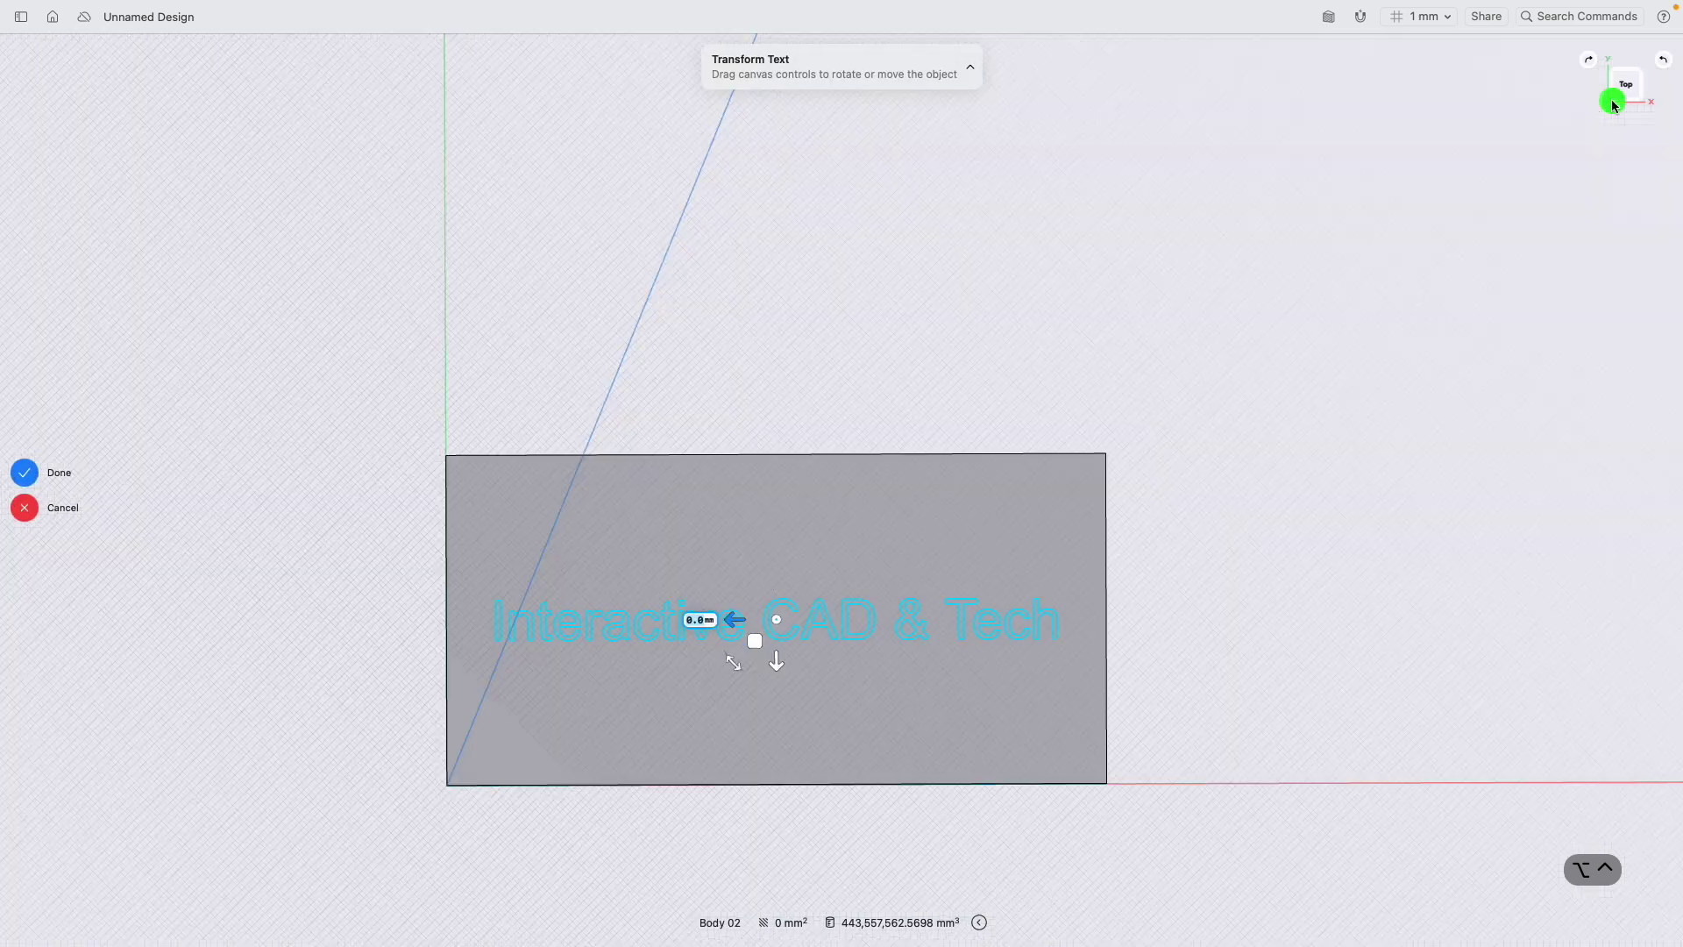
left_click(19, 482)
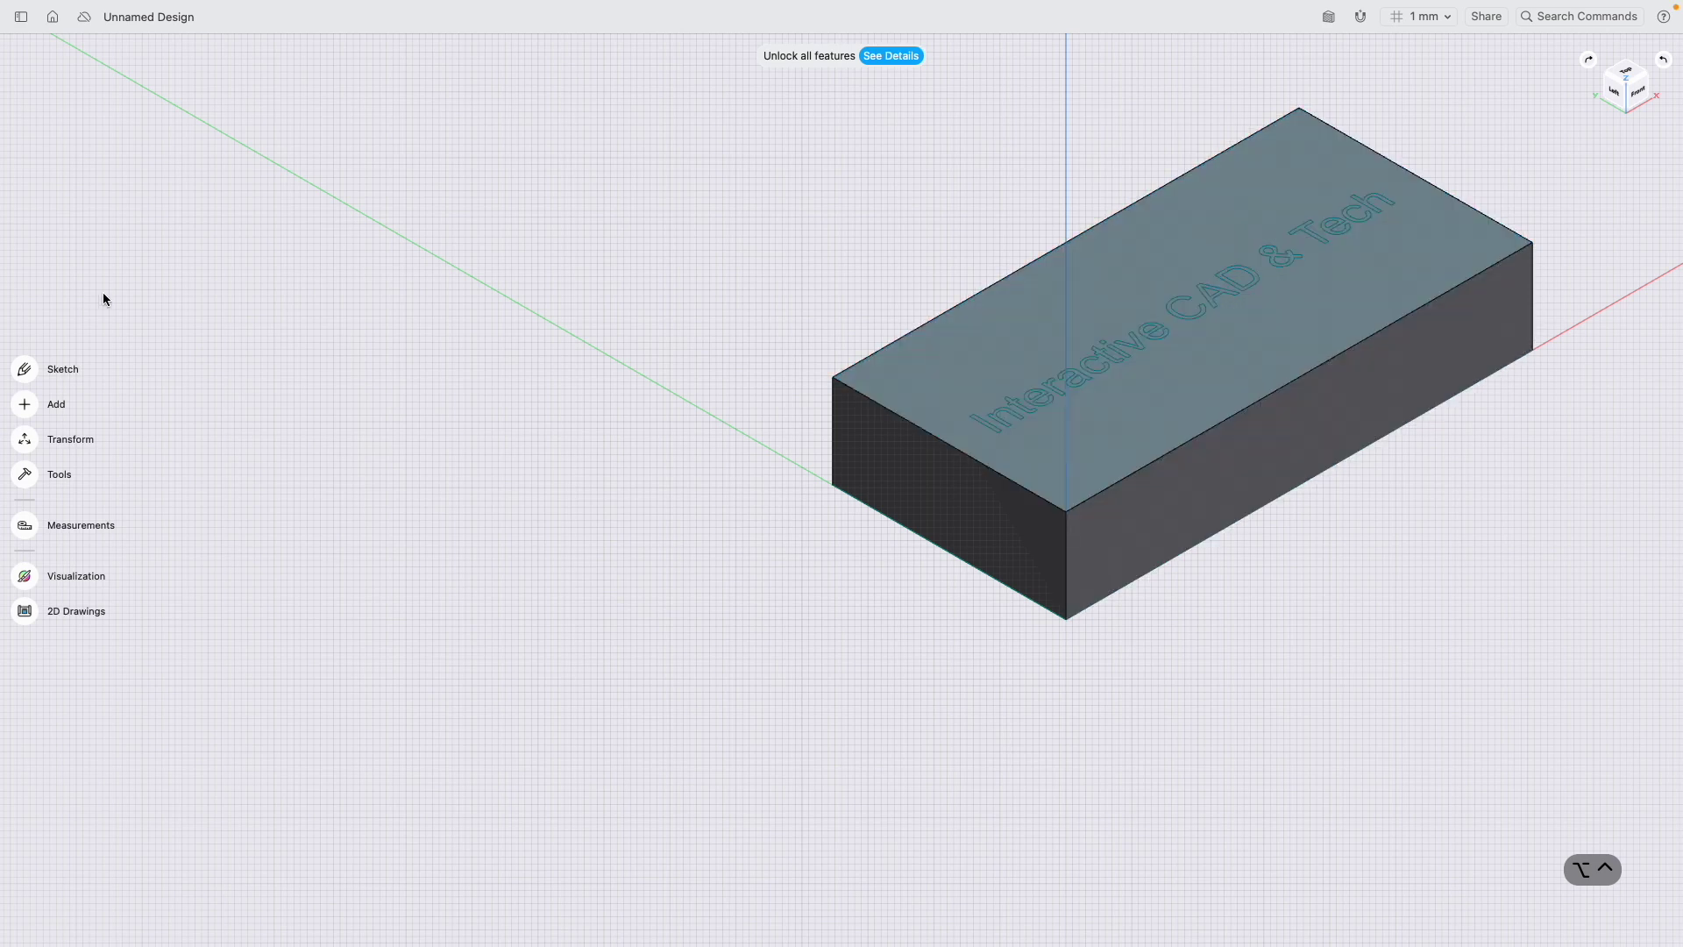
left_click(21, 16)
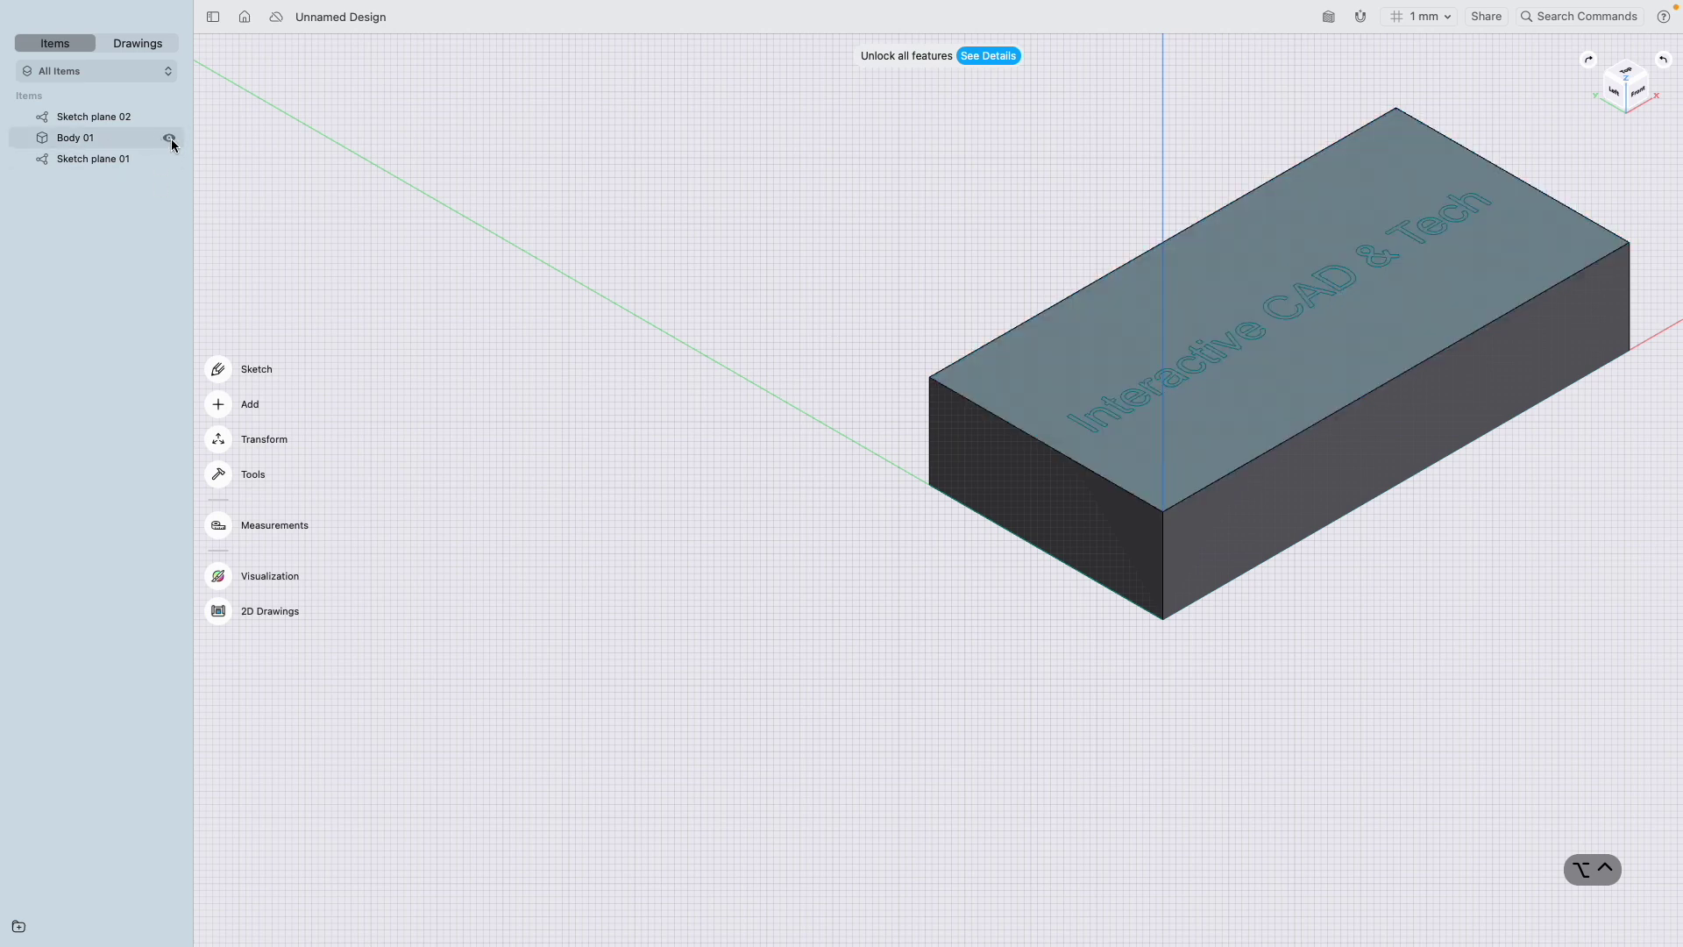
Hide Body 01 and Sketch plane 01, zooming in on the lettering outlines.
left_click(169, 138)
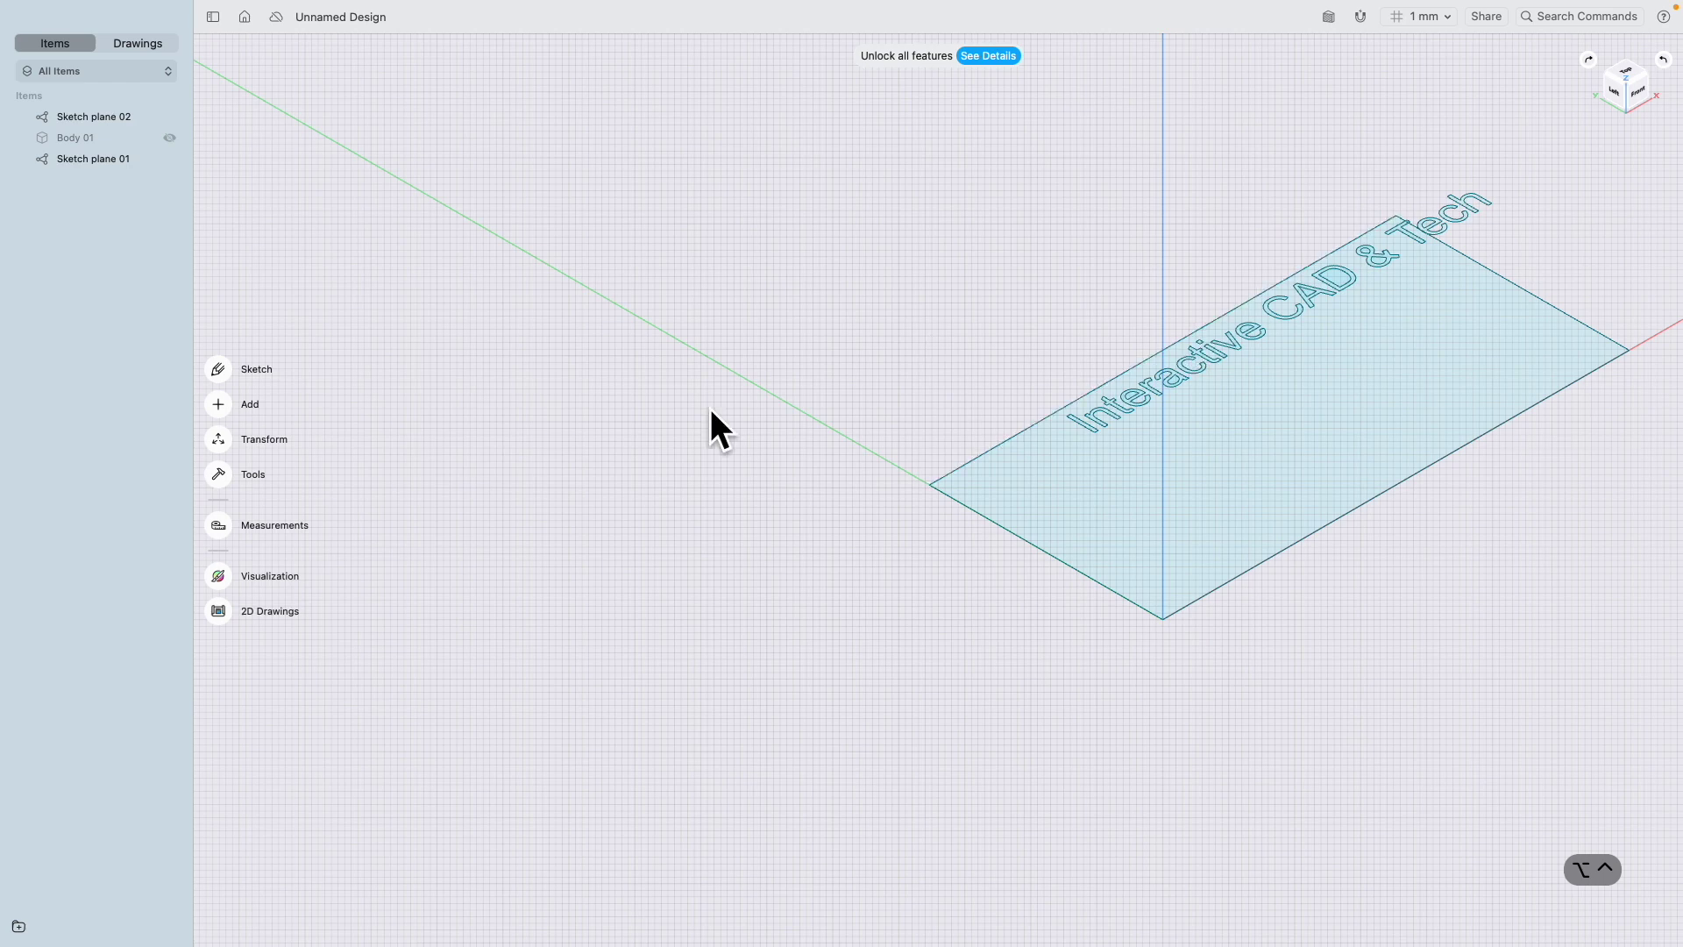
scroll(1099, 343, "down", 1)
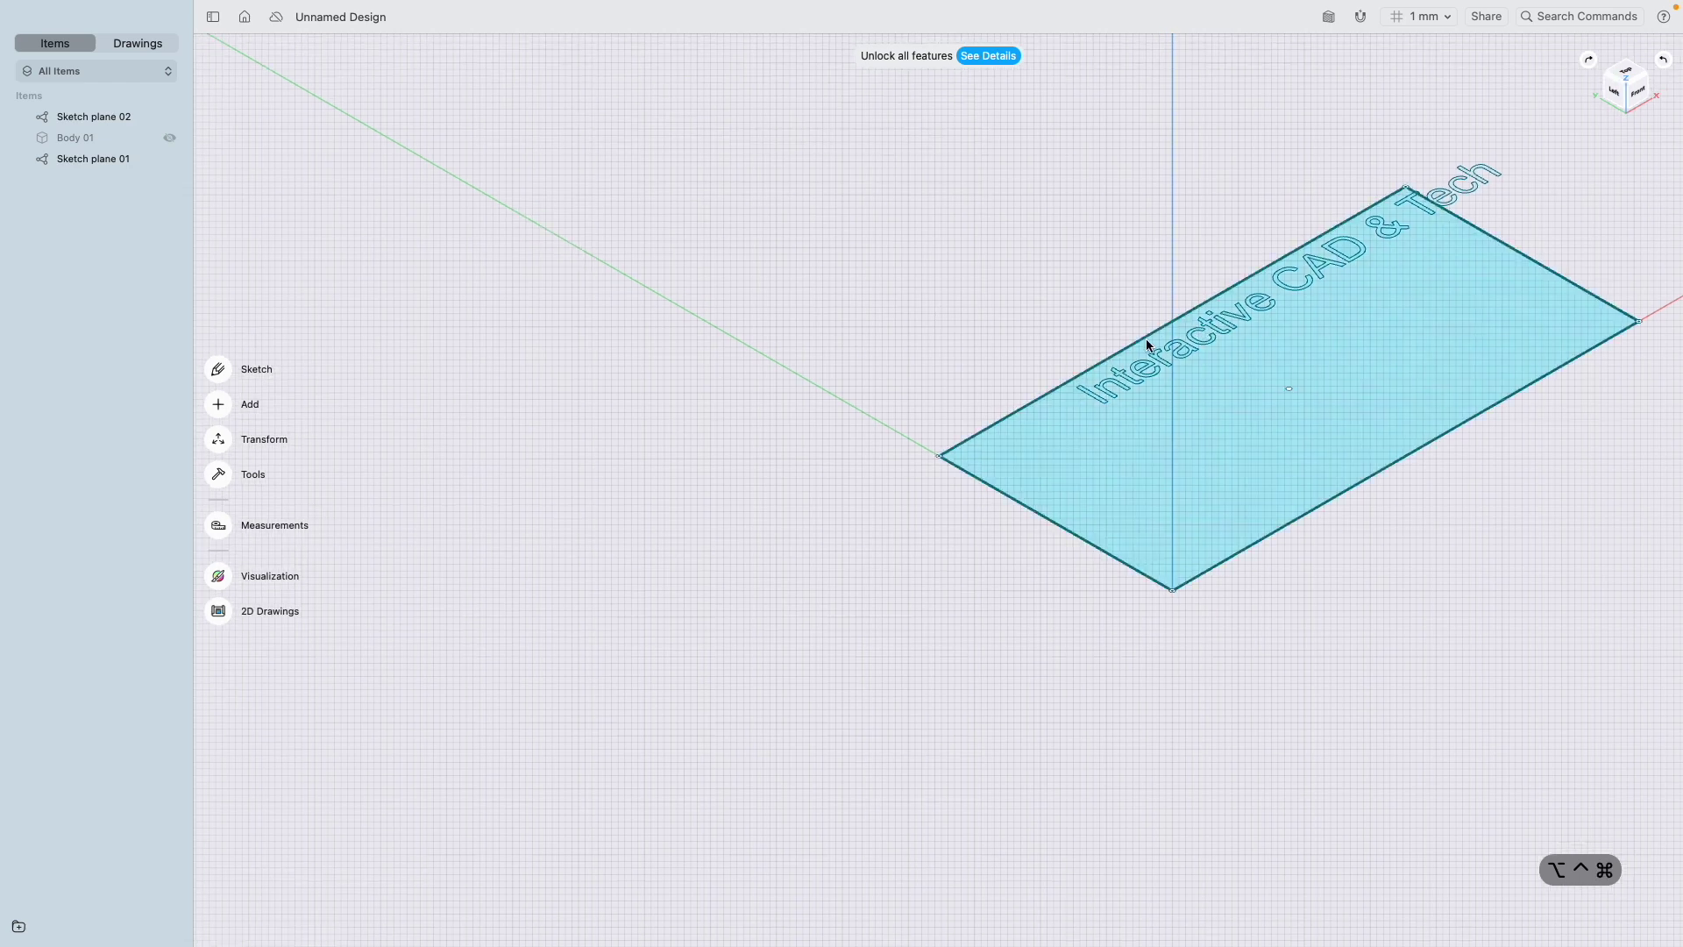
scroll(1145, 342, "down", 5)
scroll(1143, 338, "up", 2)
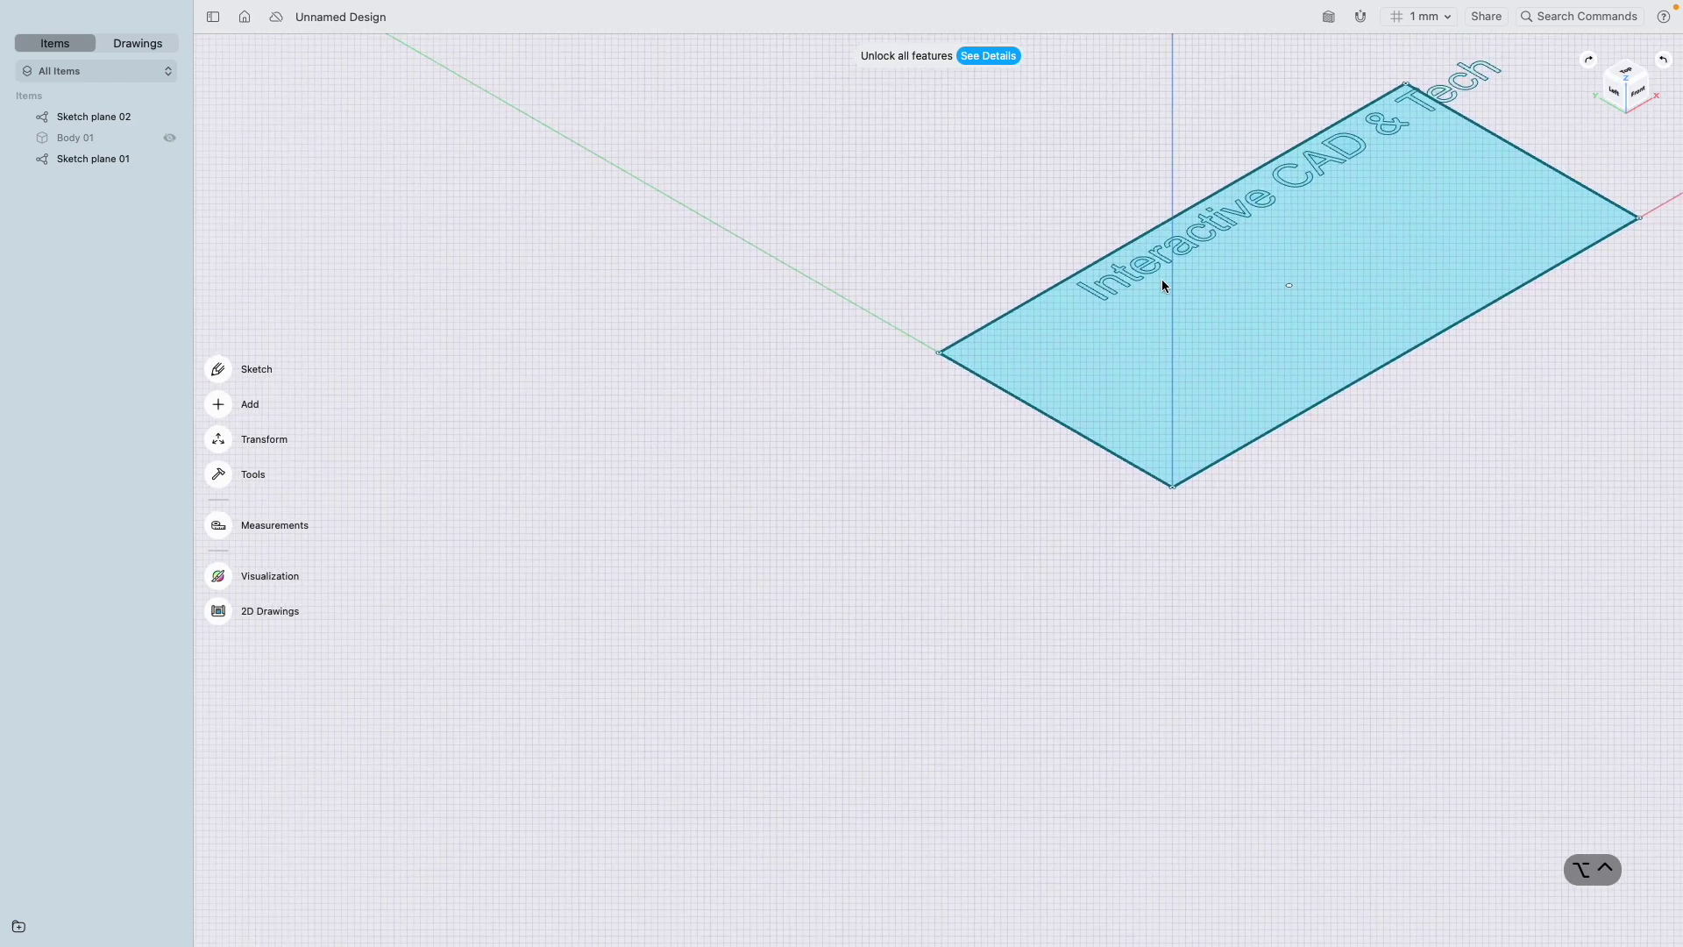
scroll(1159, 274, "up", 4)
scroll(1113, 237, "up", 4)
scroll(1111, 239, "up", 5)
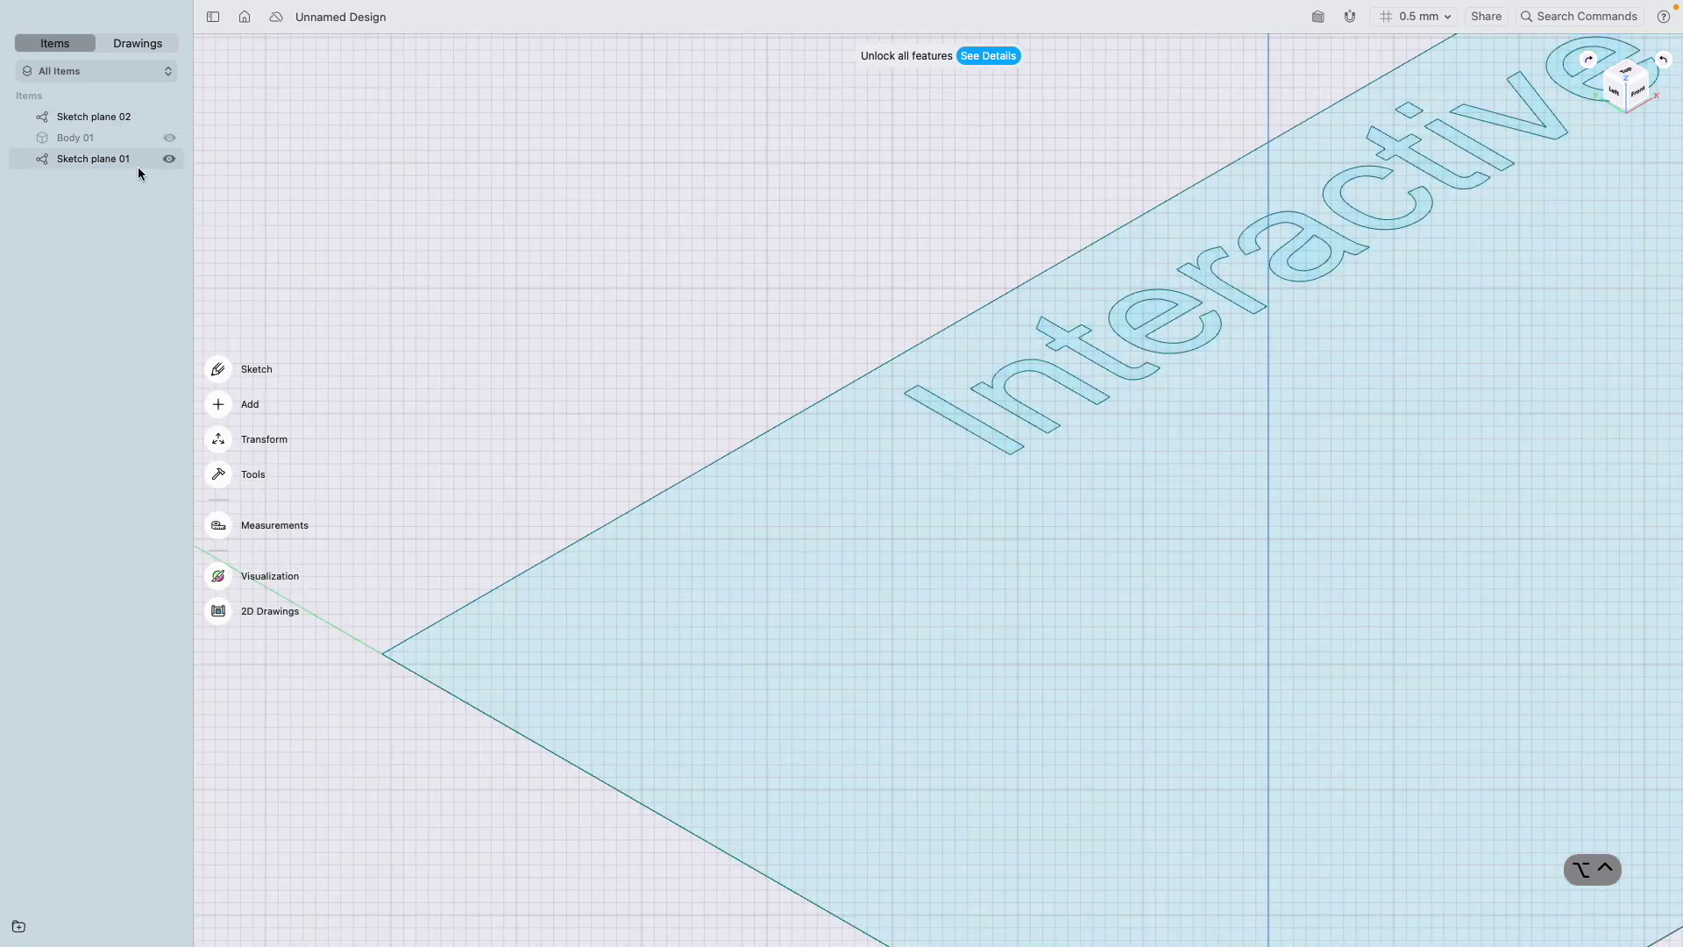
left_click(170, 161)
scroll(621, 246, "up", 5)
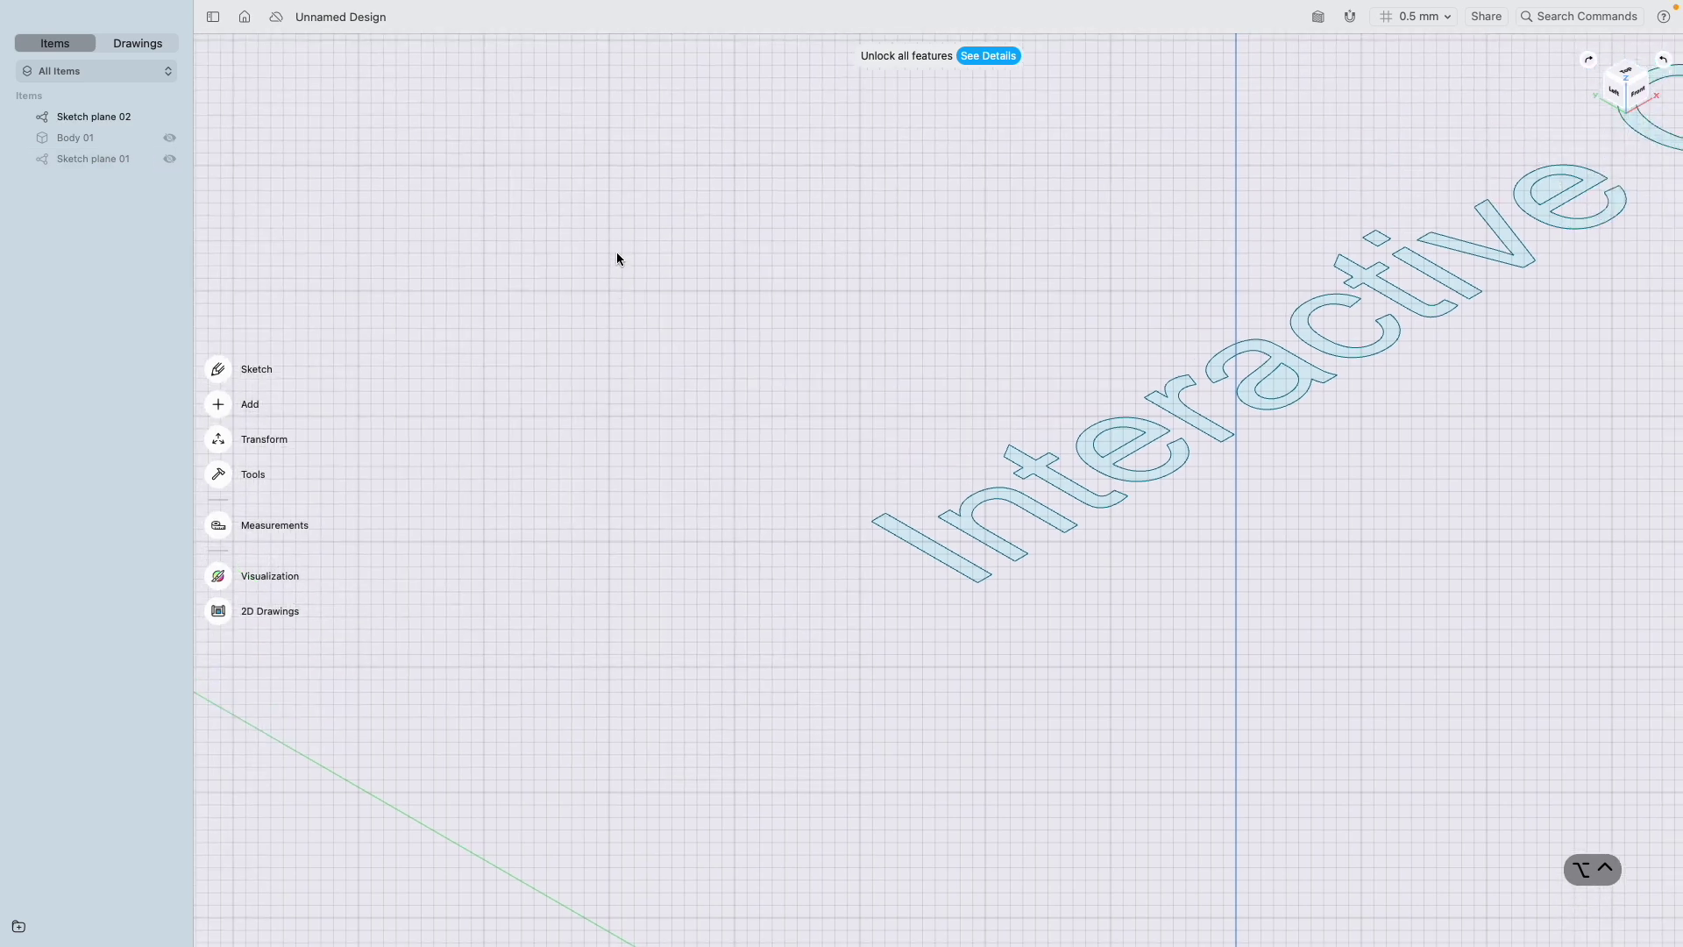
scroll(611, 253, "right", 5)
scroll(604, 255, "up", 2)
scroll(604, 254, "left", 3)
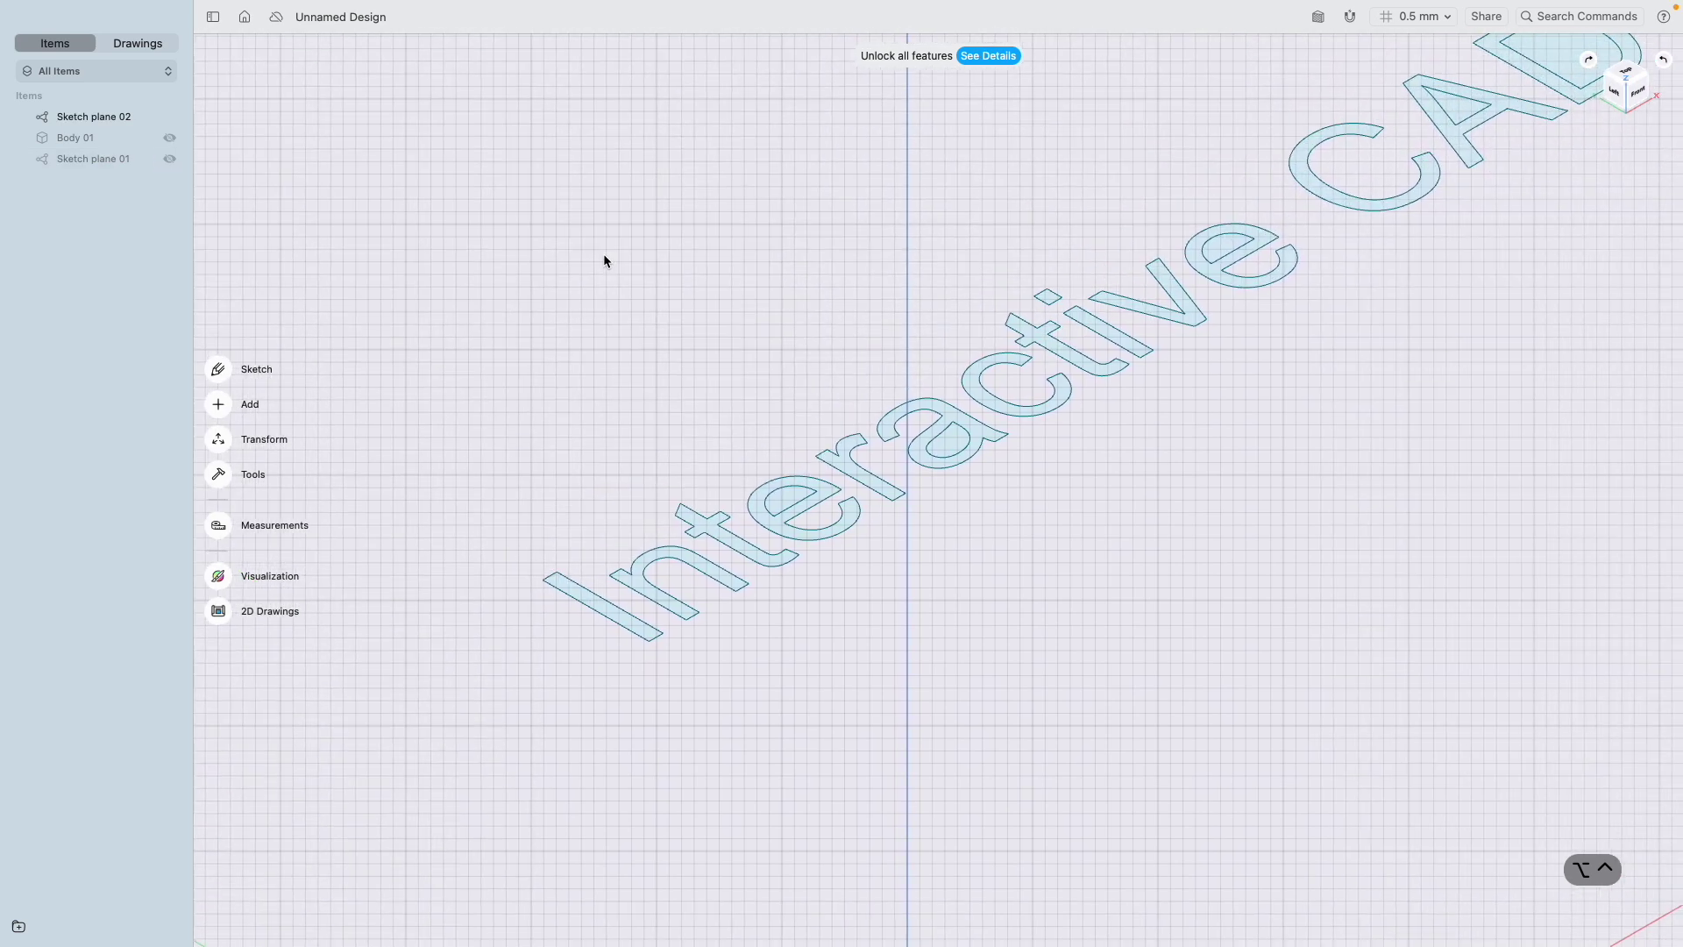
Bring up the list of modelling tools.
left_click(217, 400)
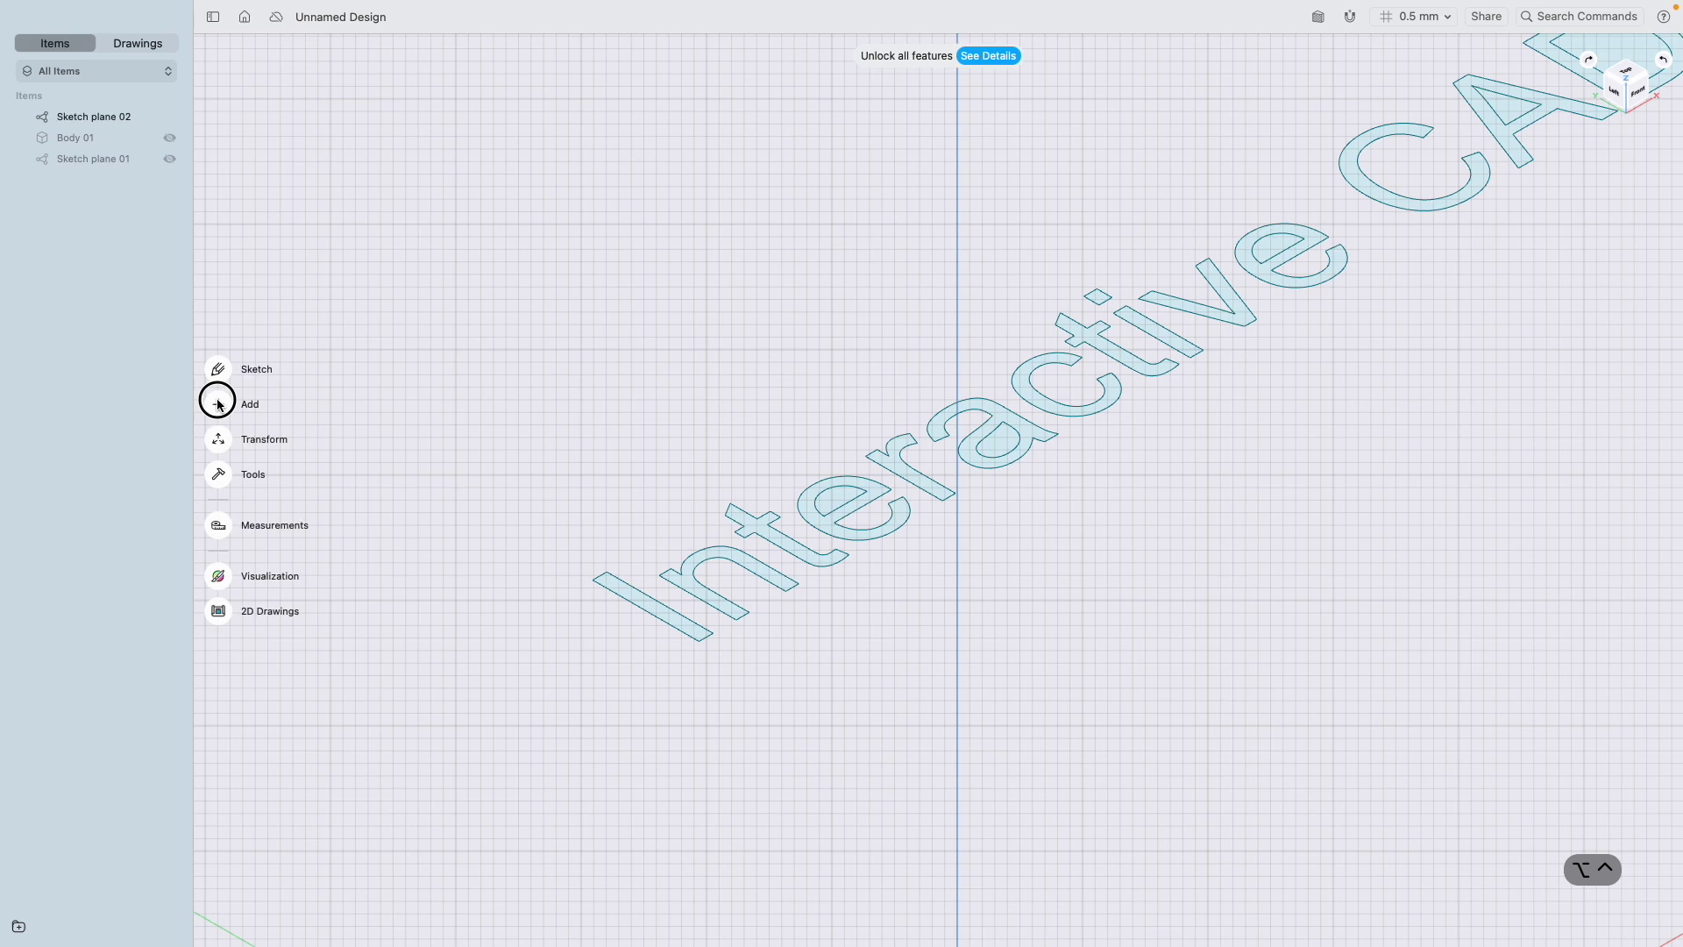
left_click(215, 382)
left_click(216, 474)
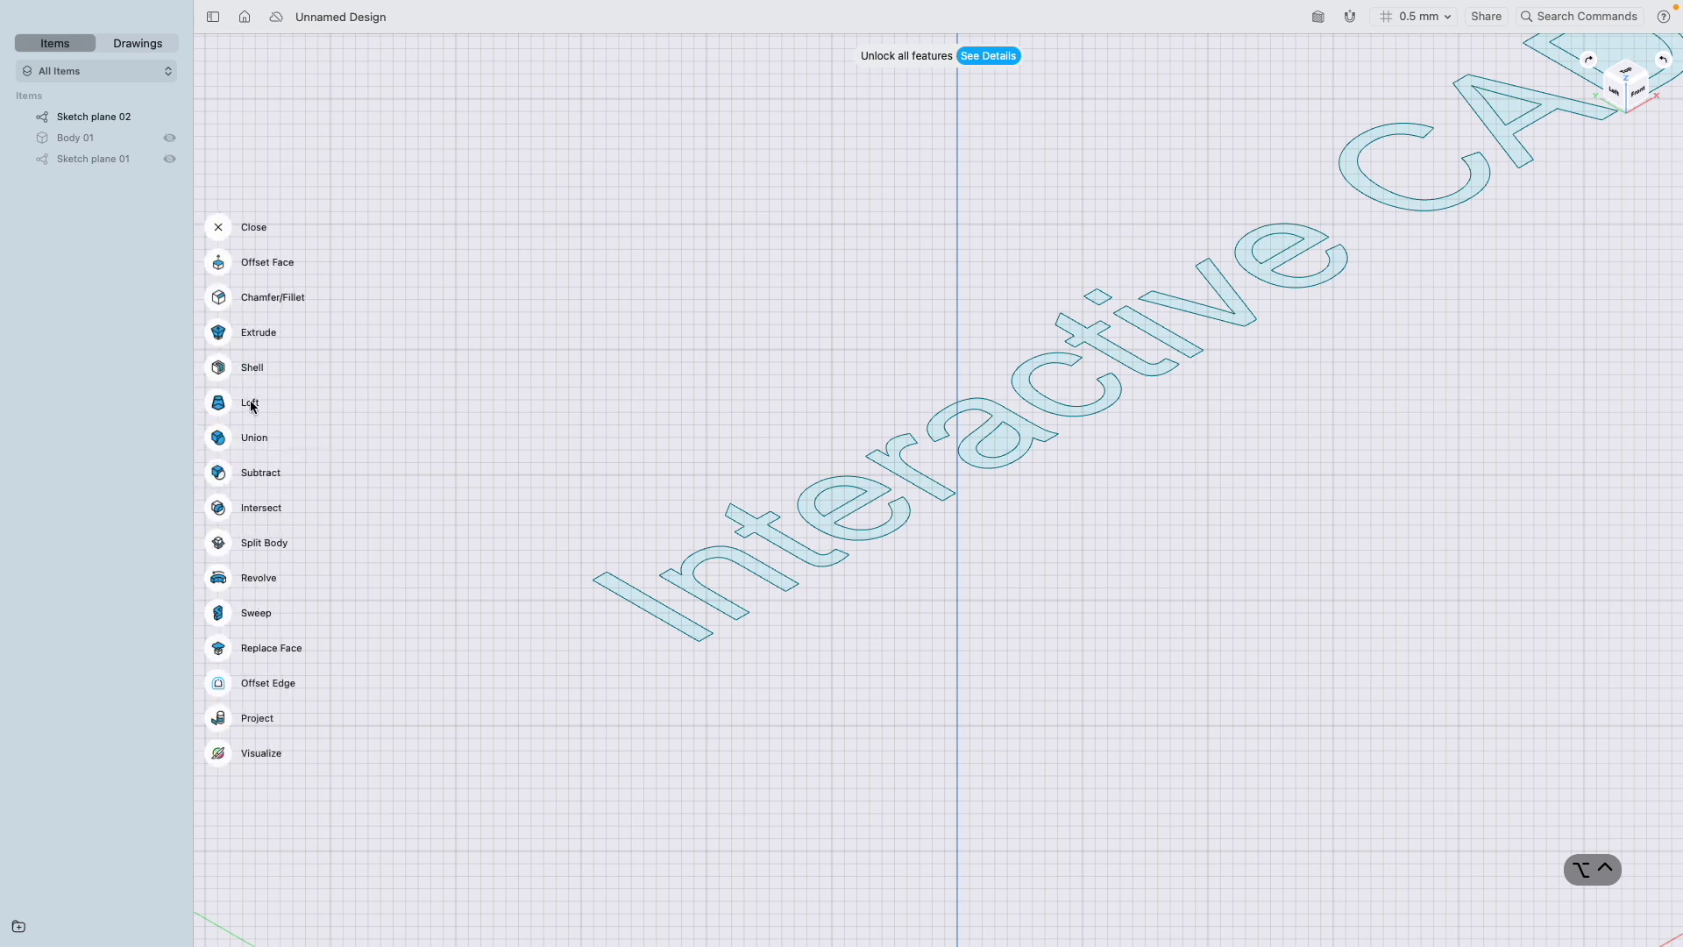
Extrude the letter I to a depth of -5 mm with an initial 2° draft.
left_click(215, 334)
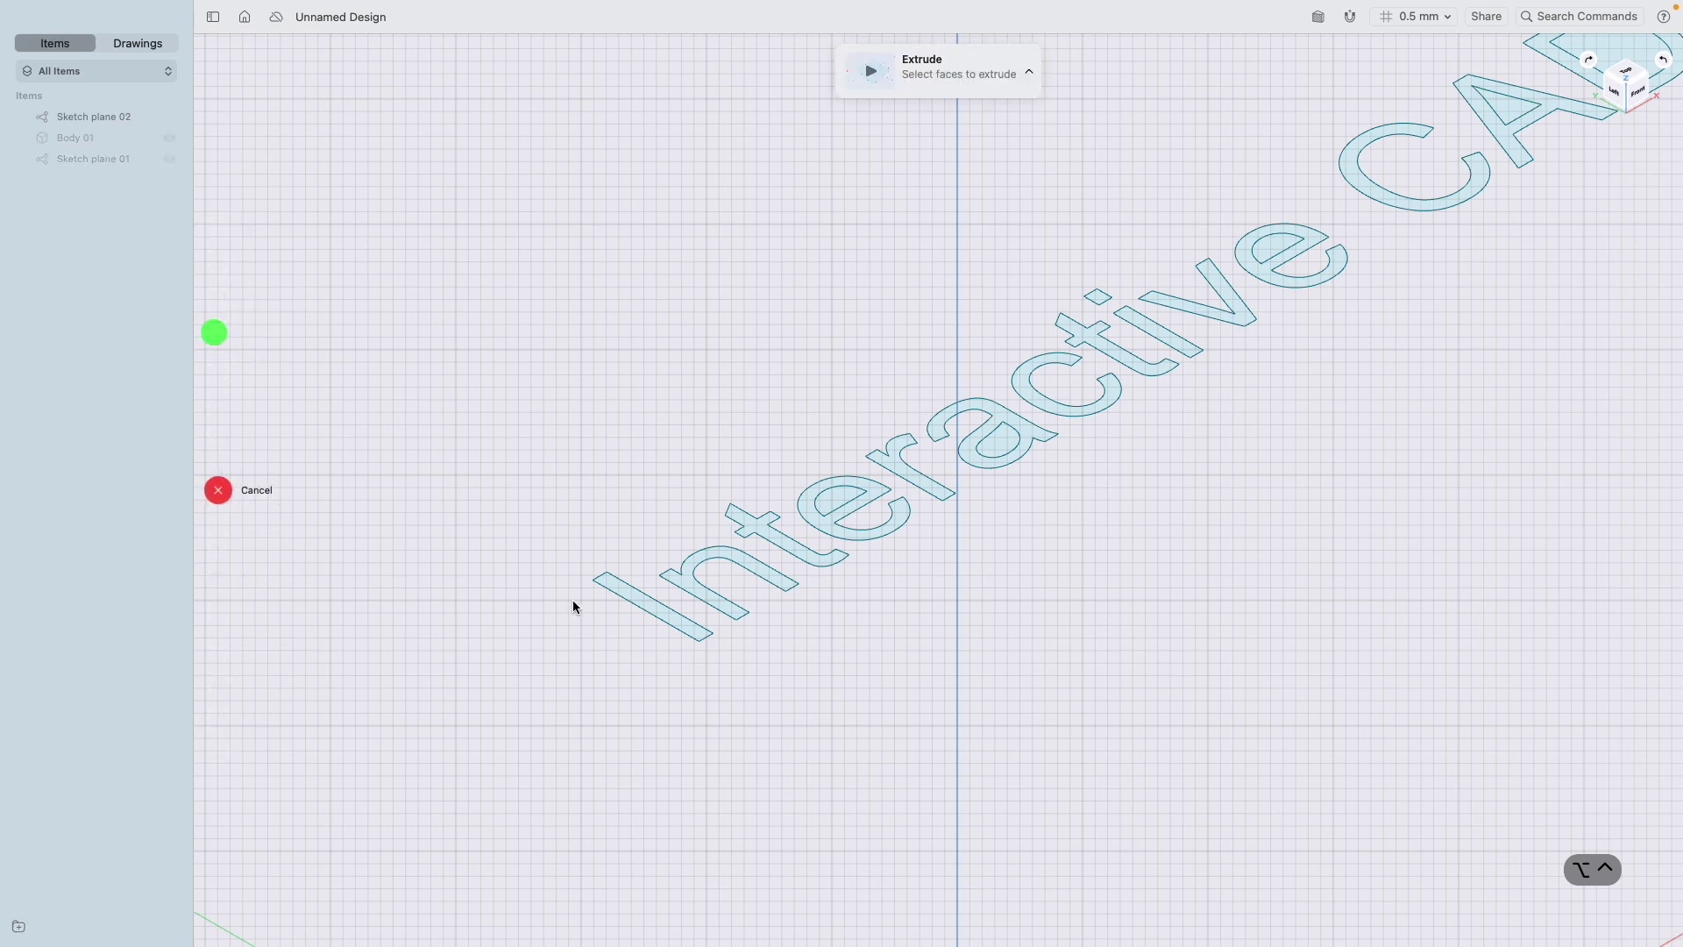
left_click(621, 590)
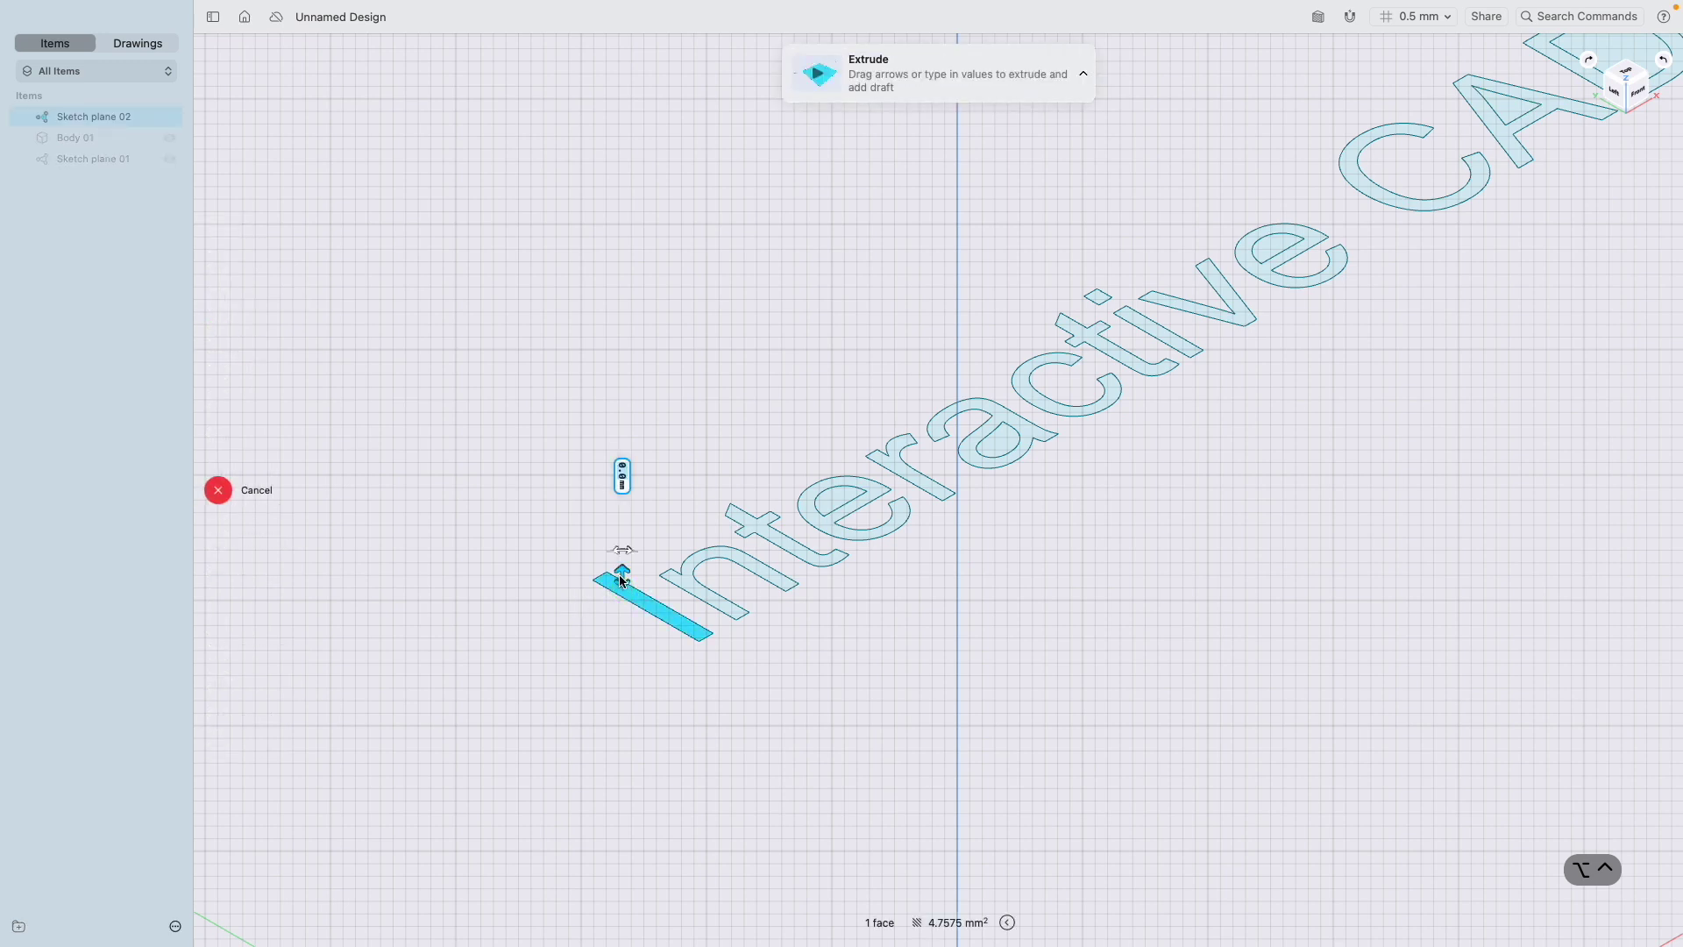
left_click_drag(622, 576, 623, 643)
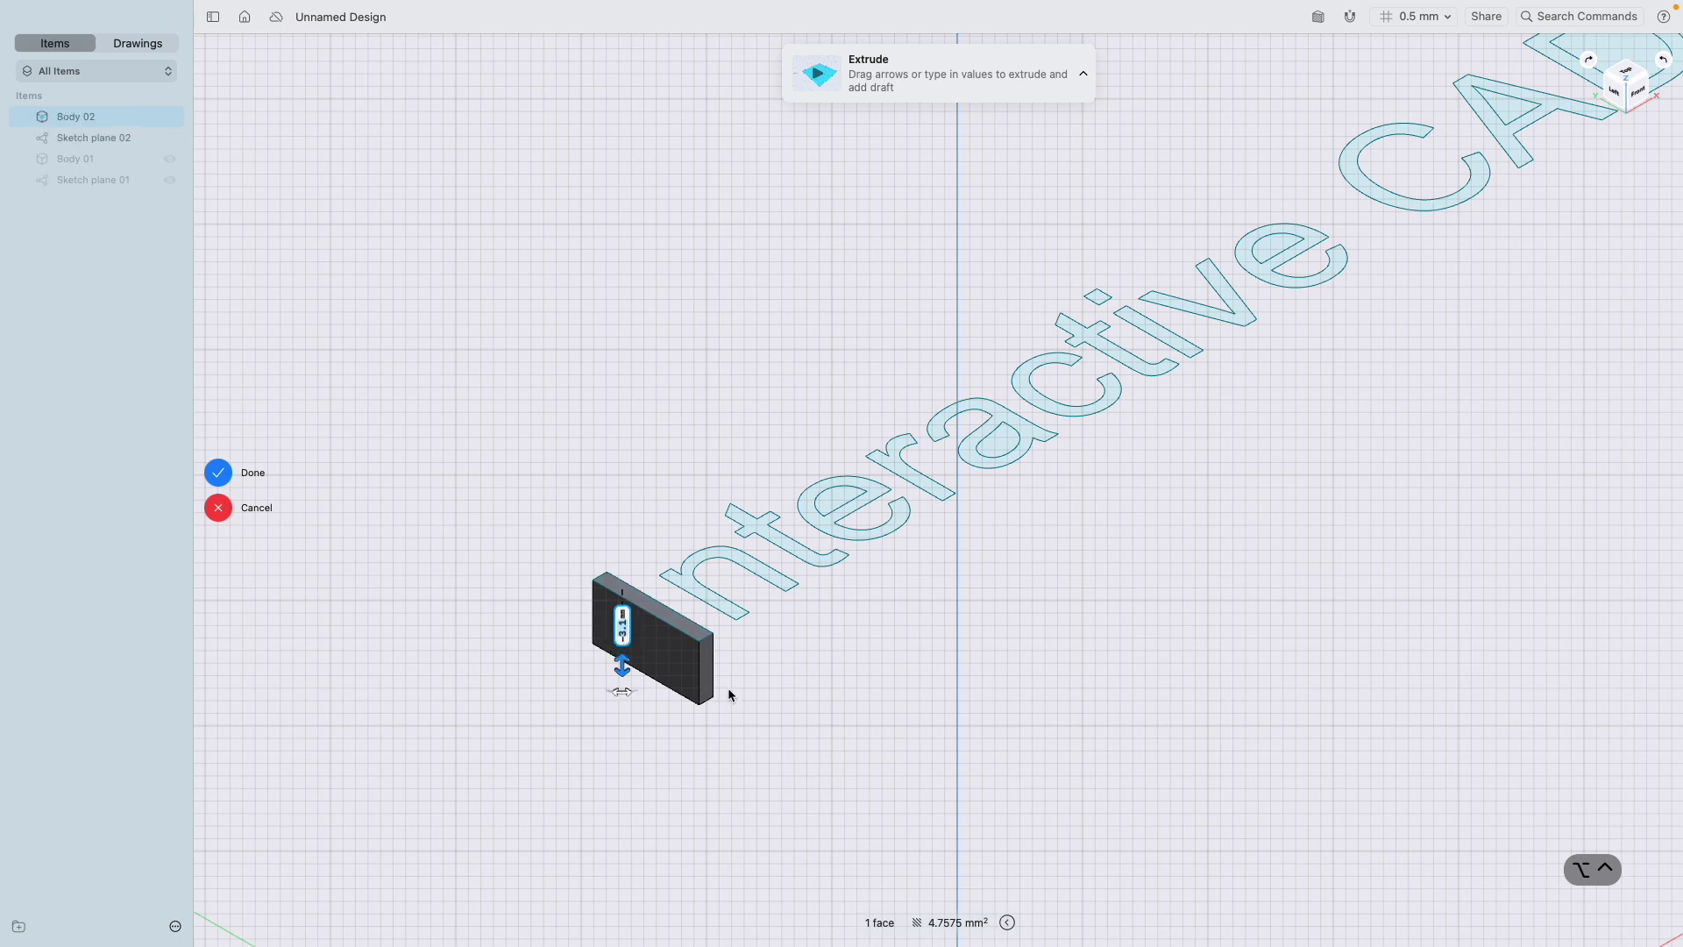
type("-5")
key("Return")
key("Tab")
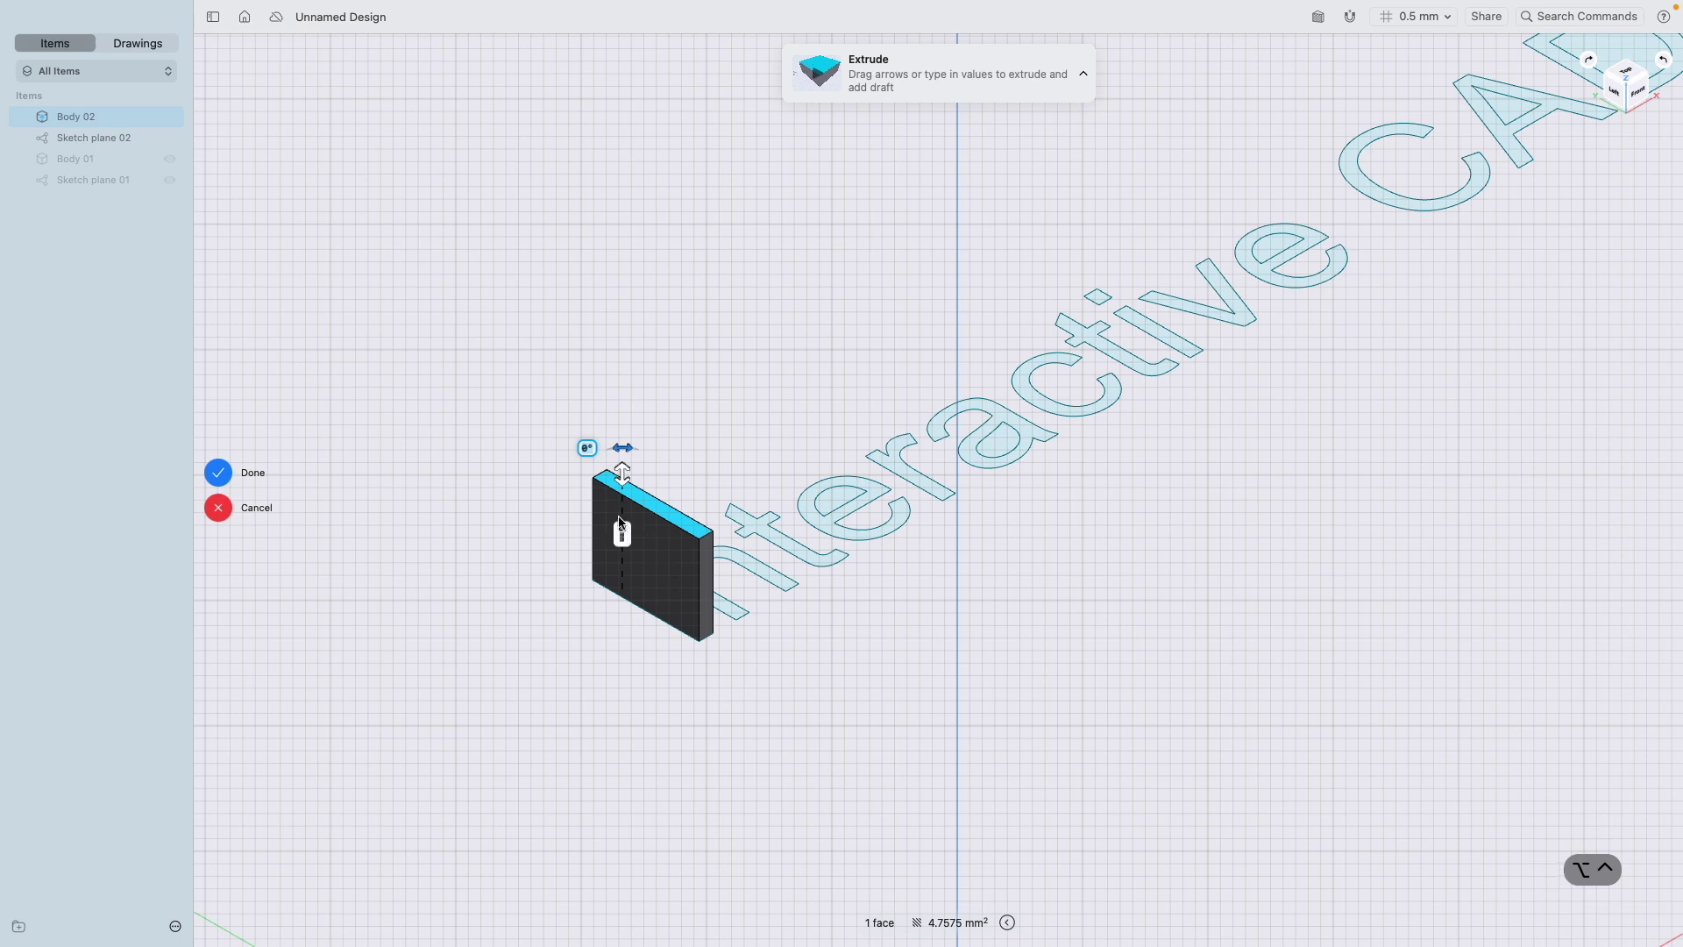
left_click_drag(621, 530, 630, 678)
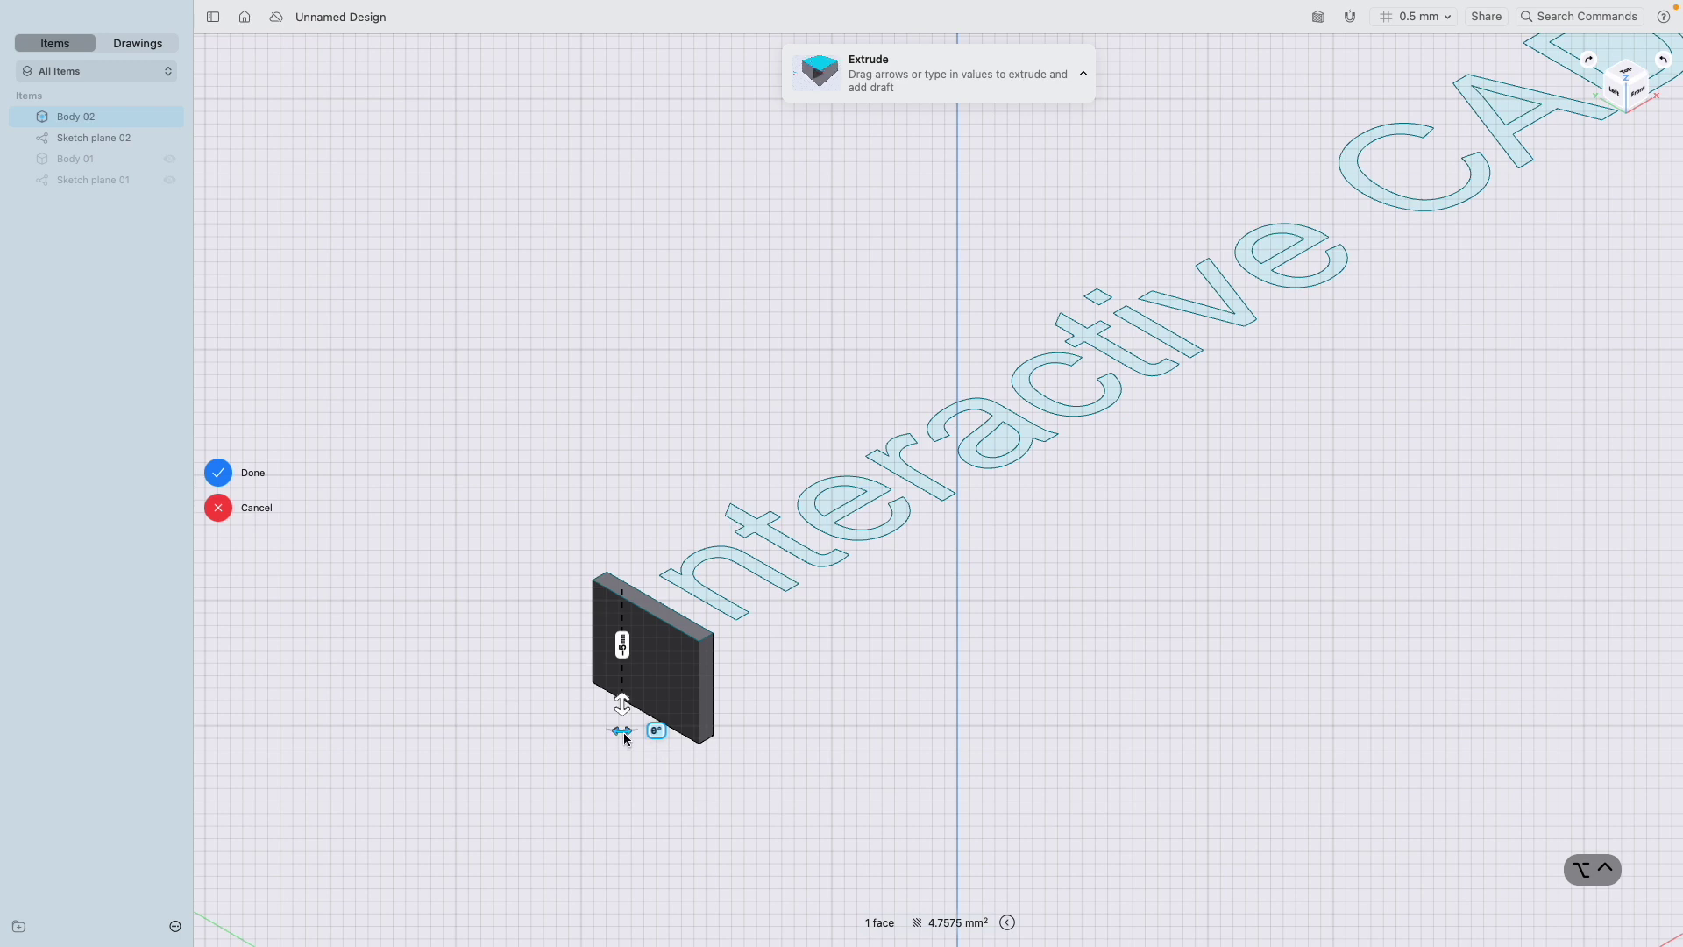
left_click_drag(619, 738, 626, 741)
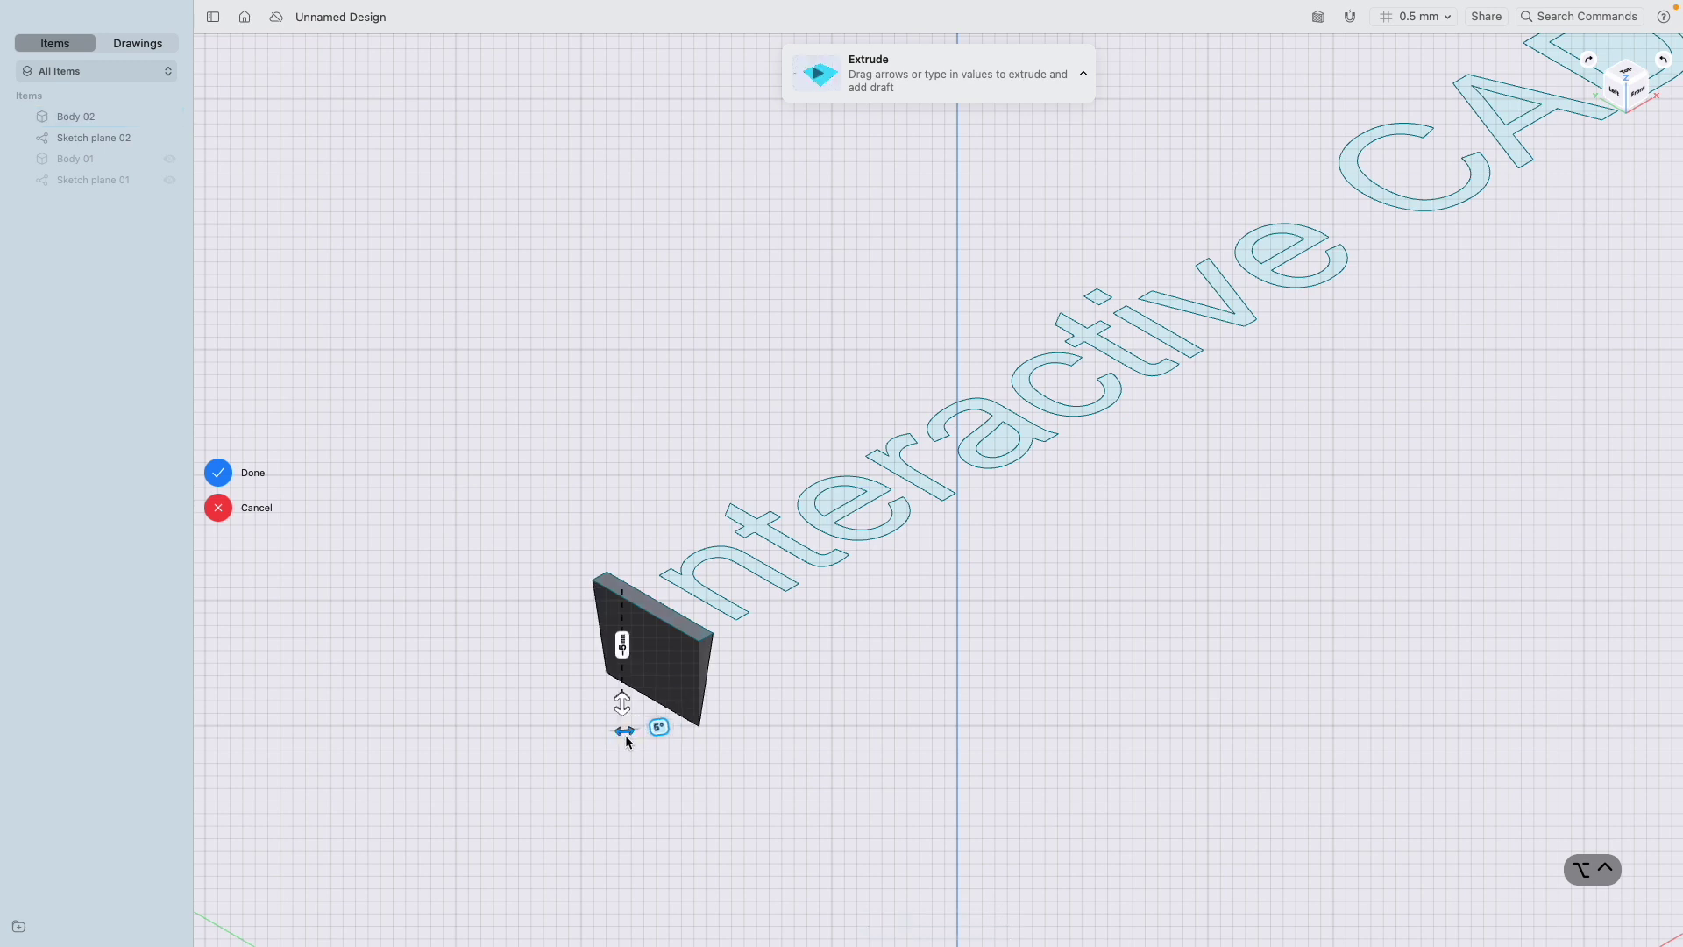
key("BackSpace")
type("2")
key("Return")
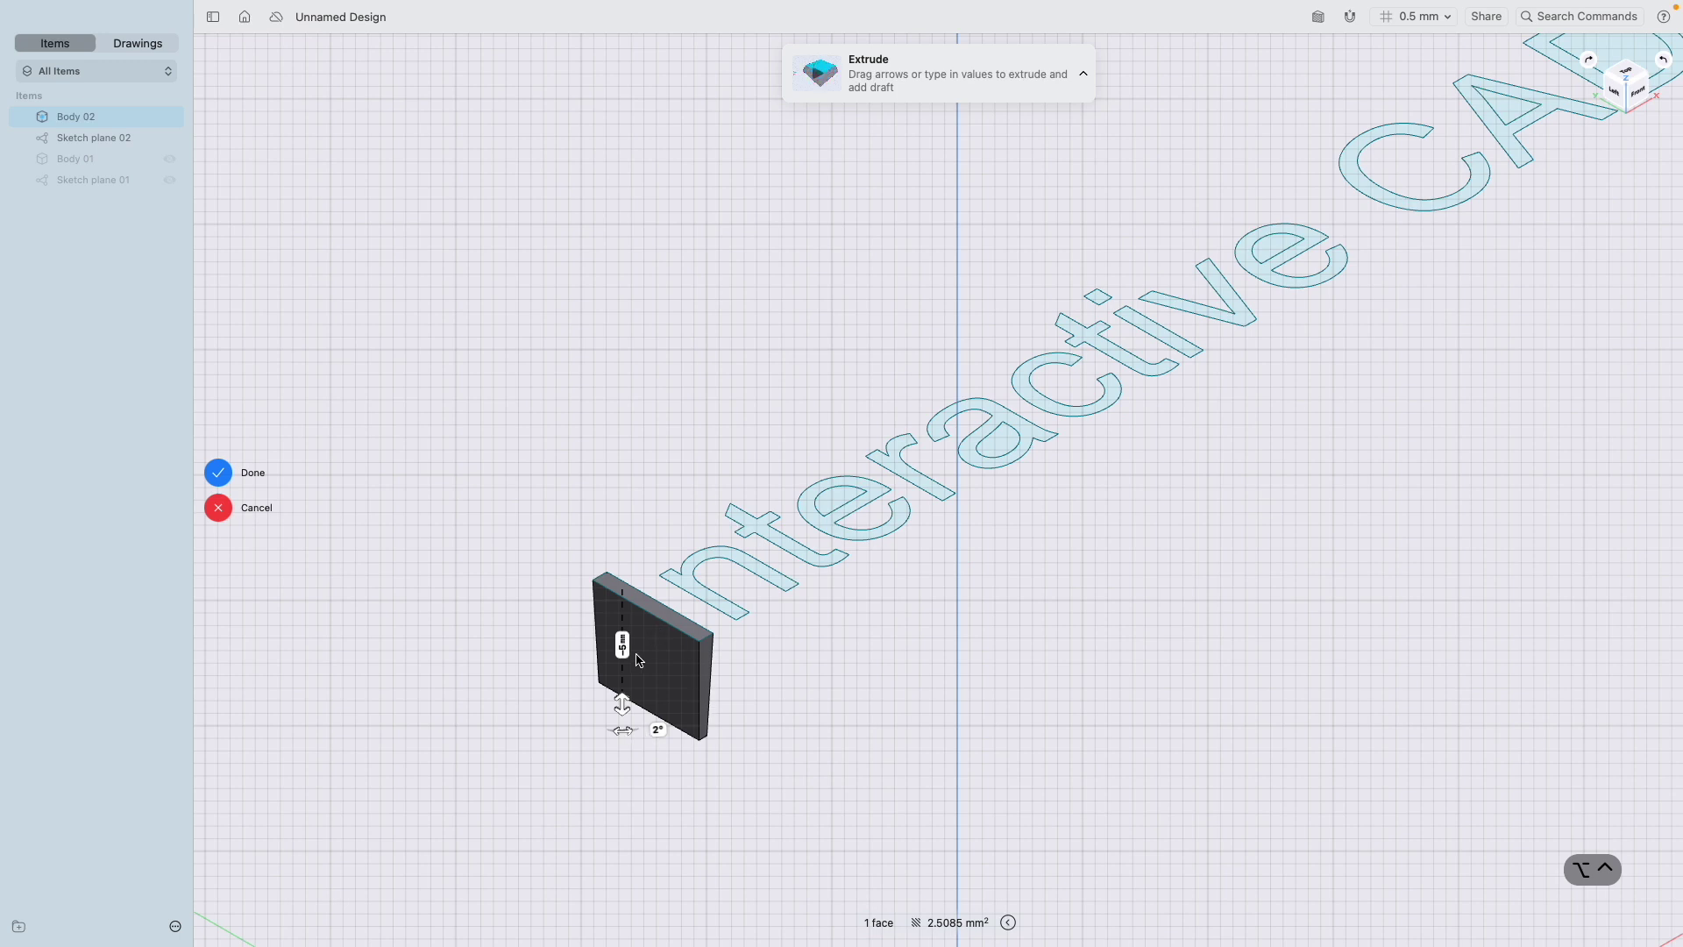
Change the letter I's draft angle to 1.5° and finish the extrusion.
left_click(657, 730)
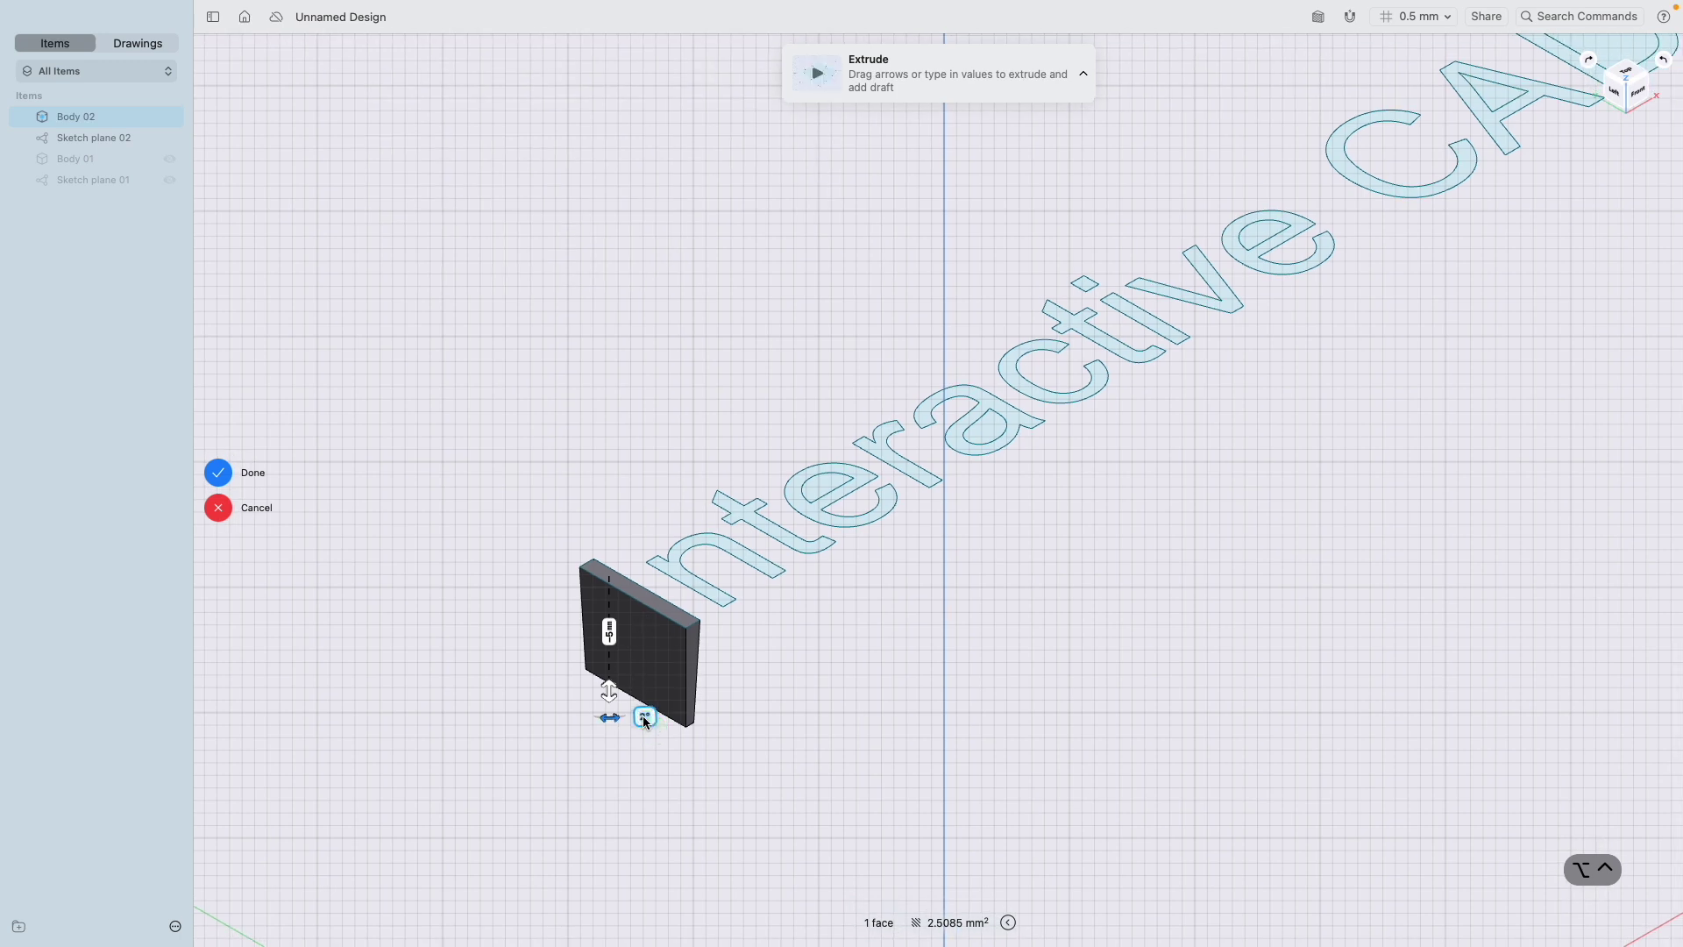
type("1.5")
key("Return")
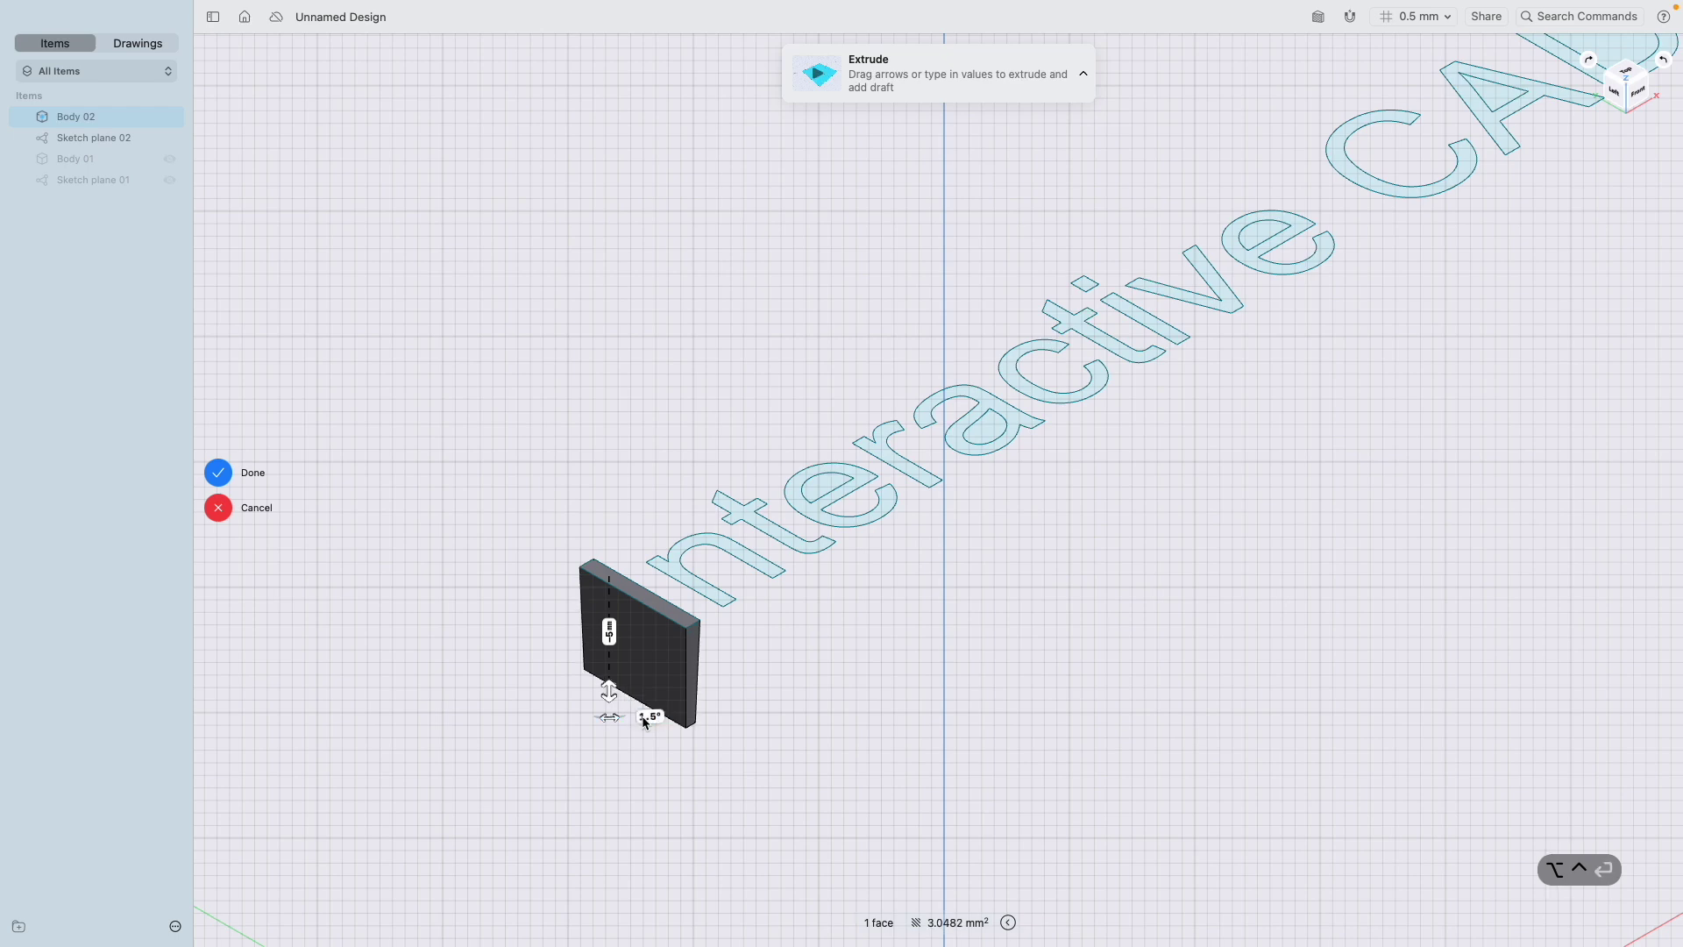
left_click(613, 684)
scroll(613, 678, "right", 3)
scroll(614, 678, "up", 2)
scroll(613, 676, "up", 10)
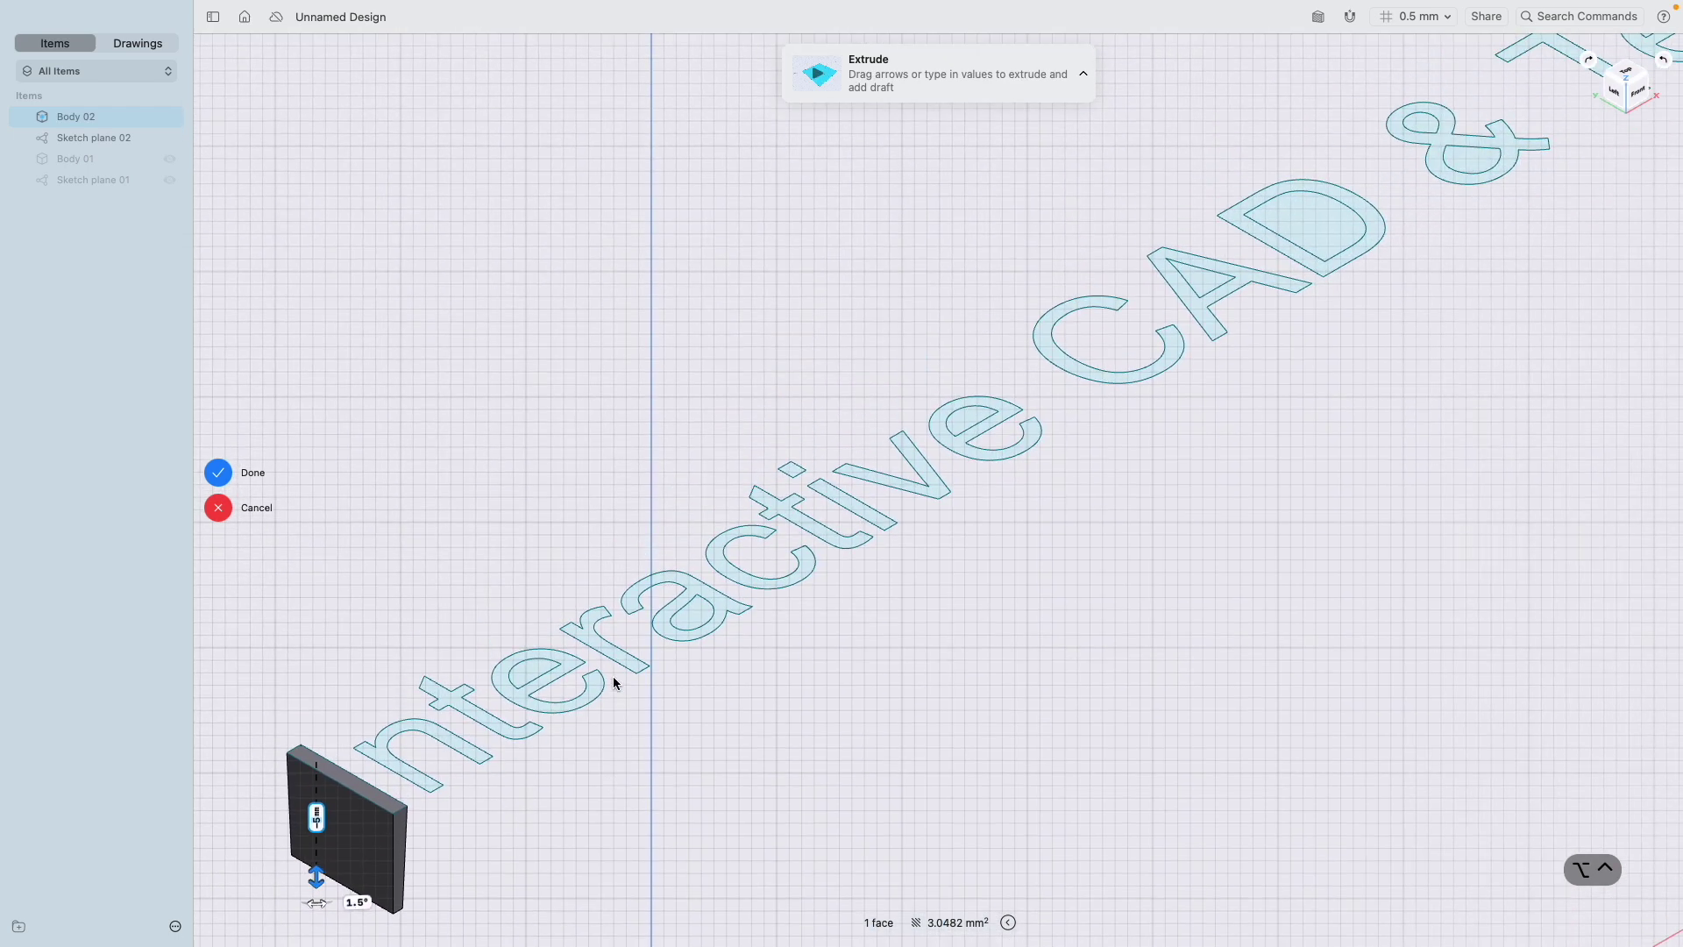
scroll(620, 685, "left", 15)
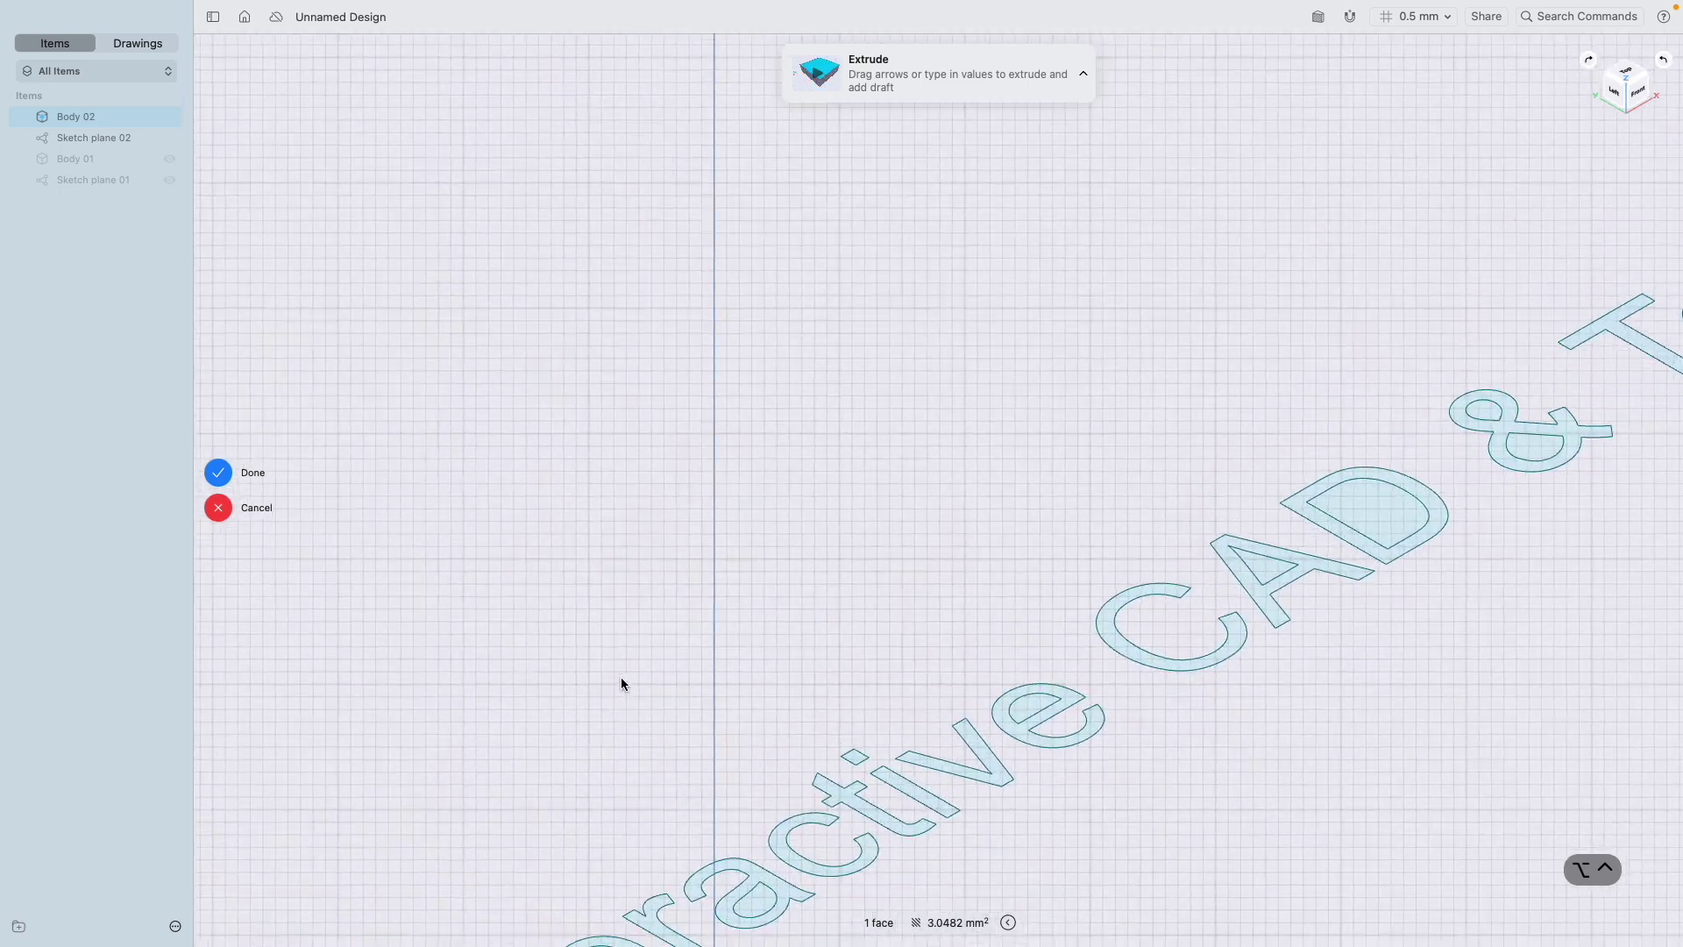
scroll(913, 743, "down", 3)
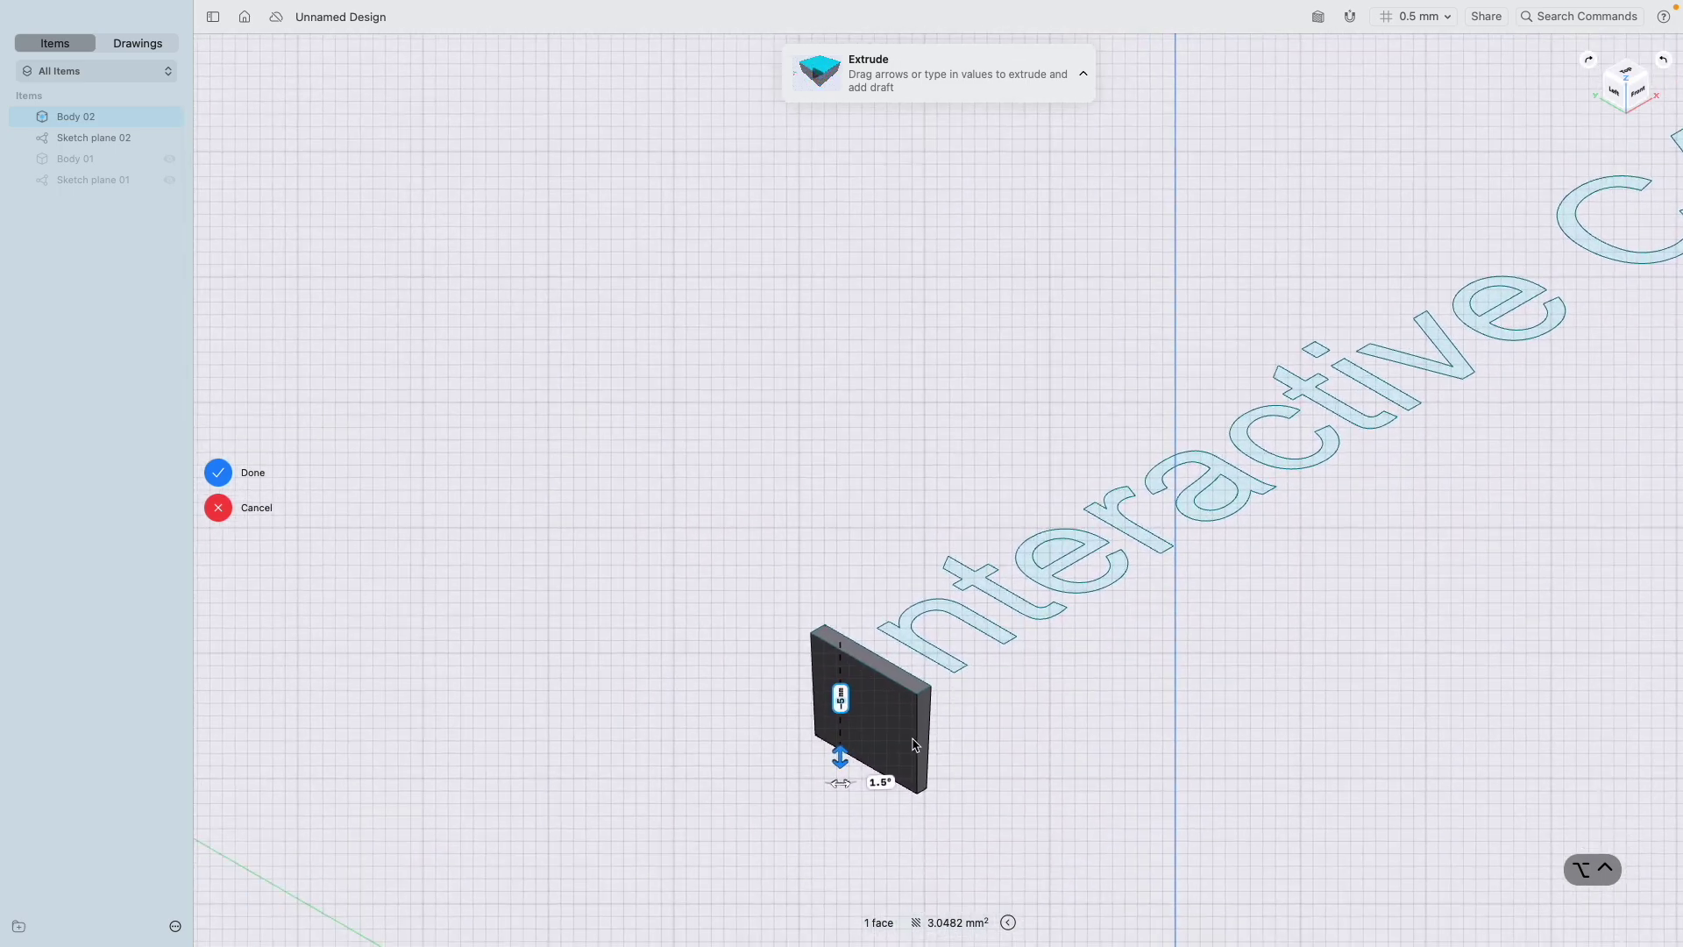
scroll(947, 662, "right", 10)
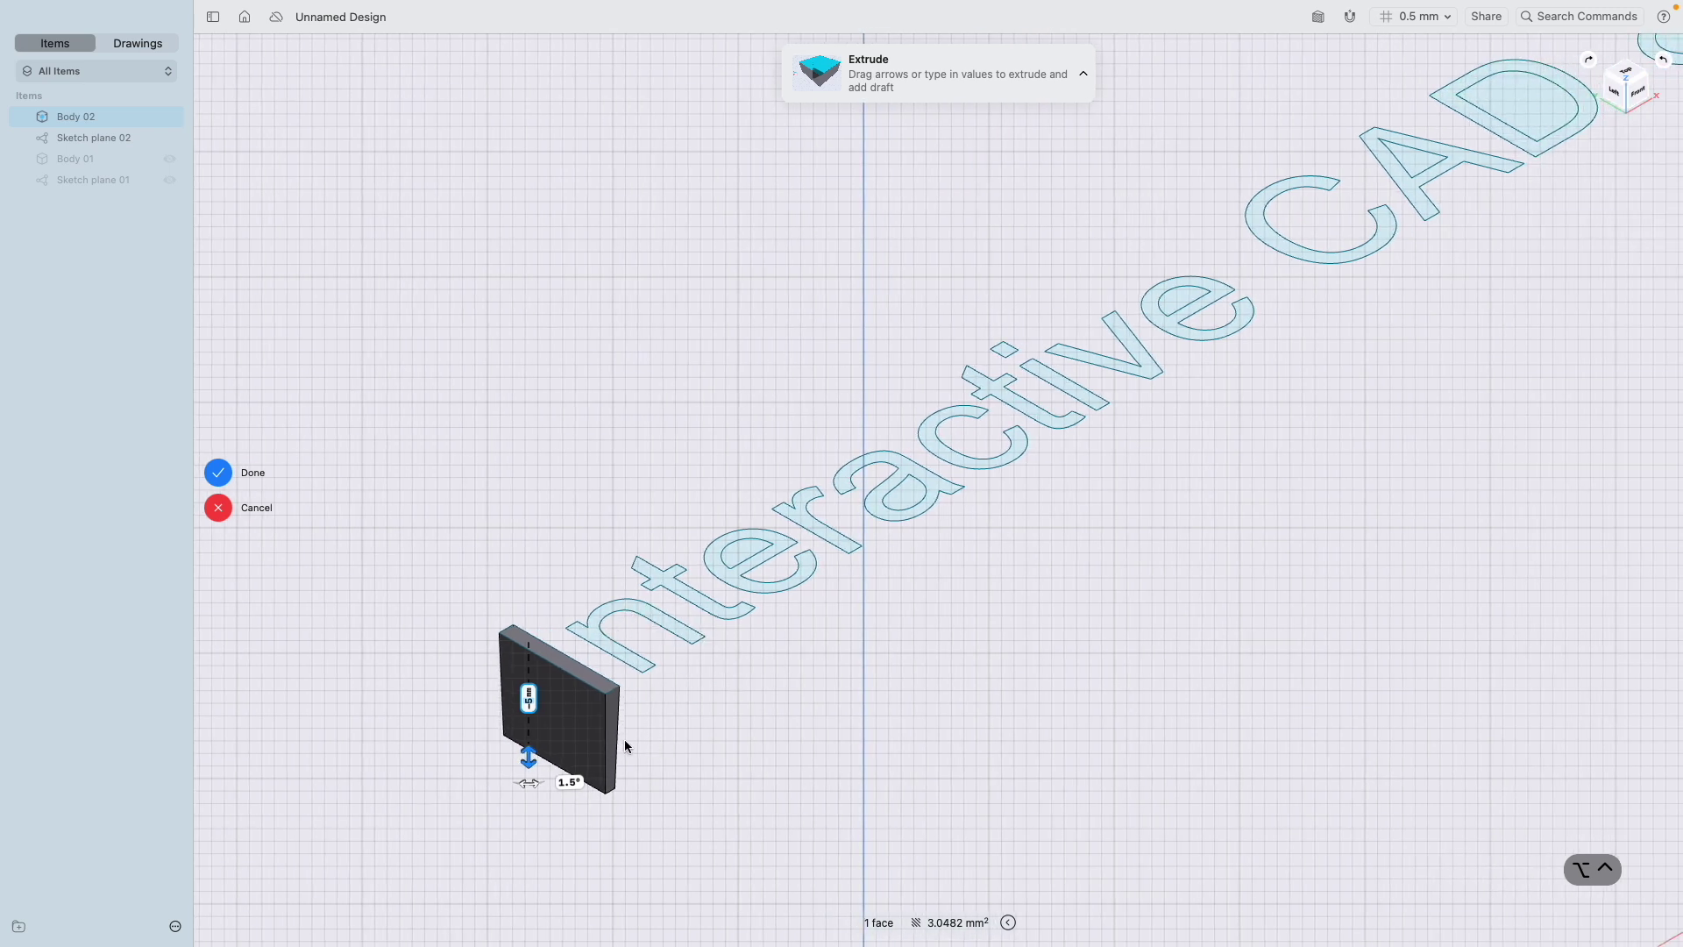
left_click(577, 789)
scroll(732, 715, "left", 4)
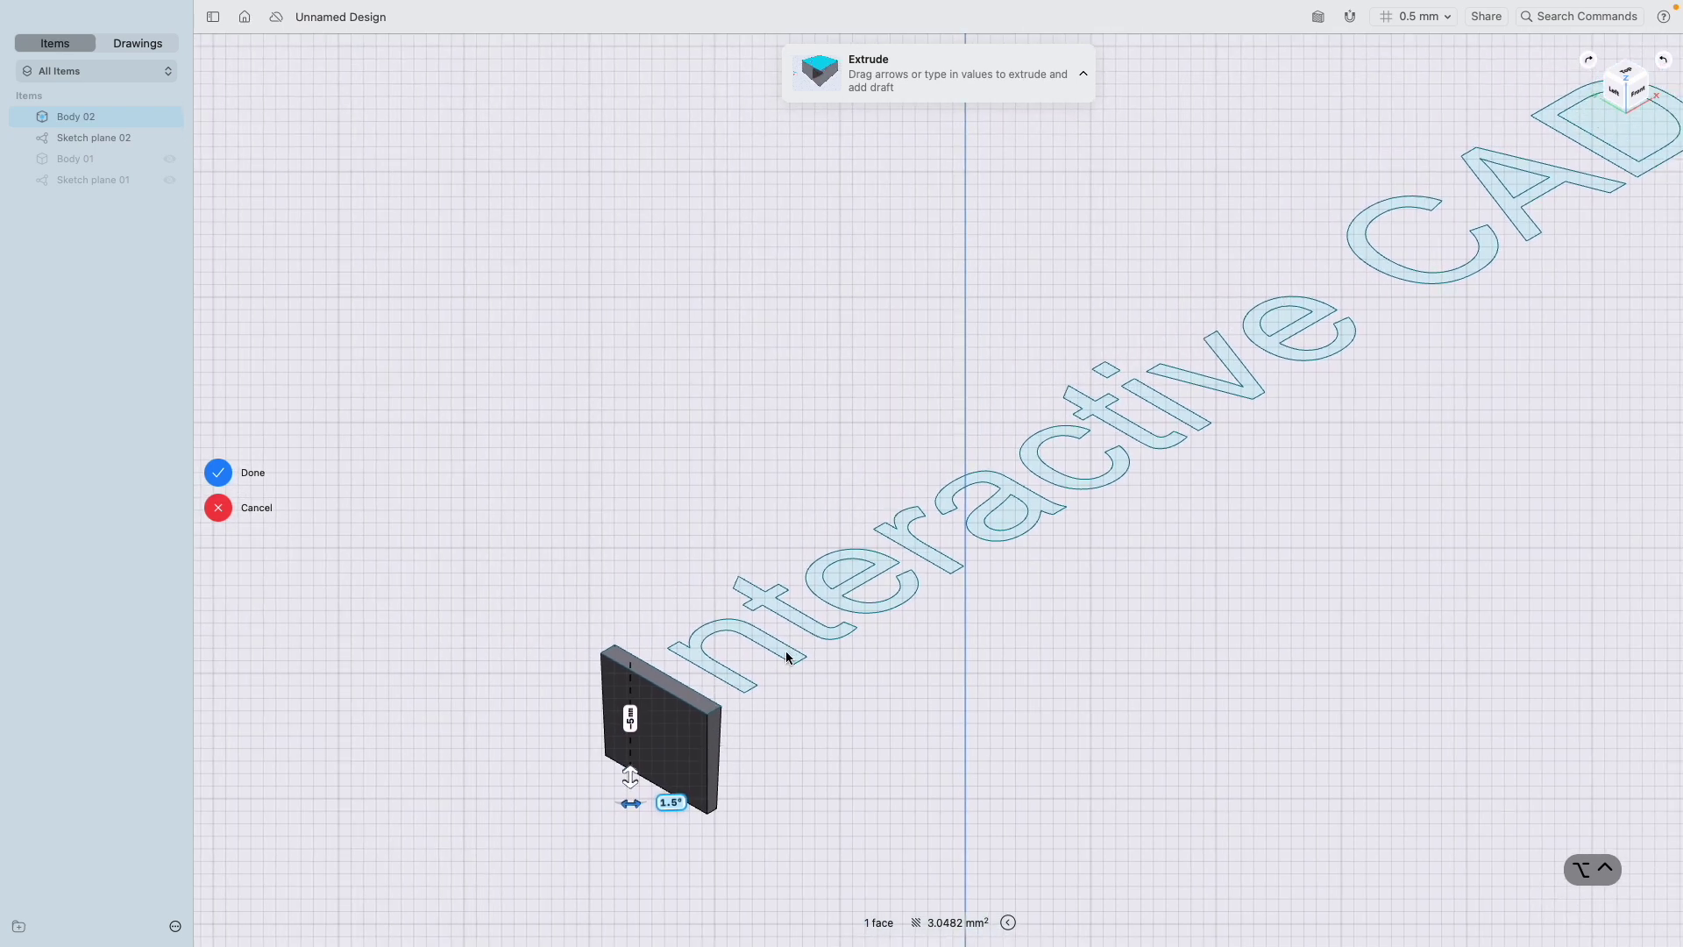
left_click(220, 478)
Start a new Extrude and select the letter faces n, t, e, r and the following letters of 'Interactive'.
left_click(219, 409)
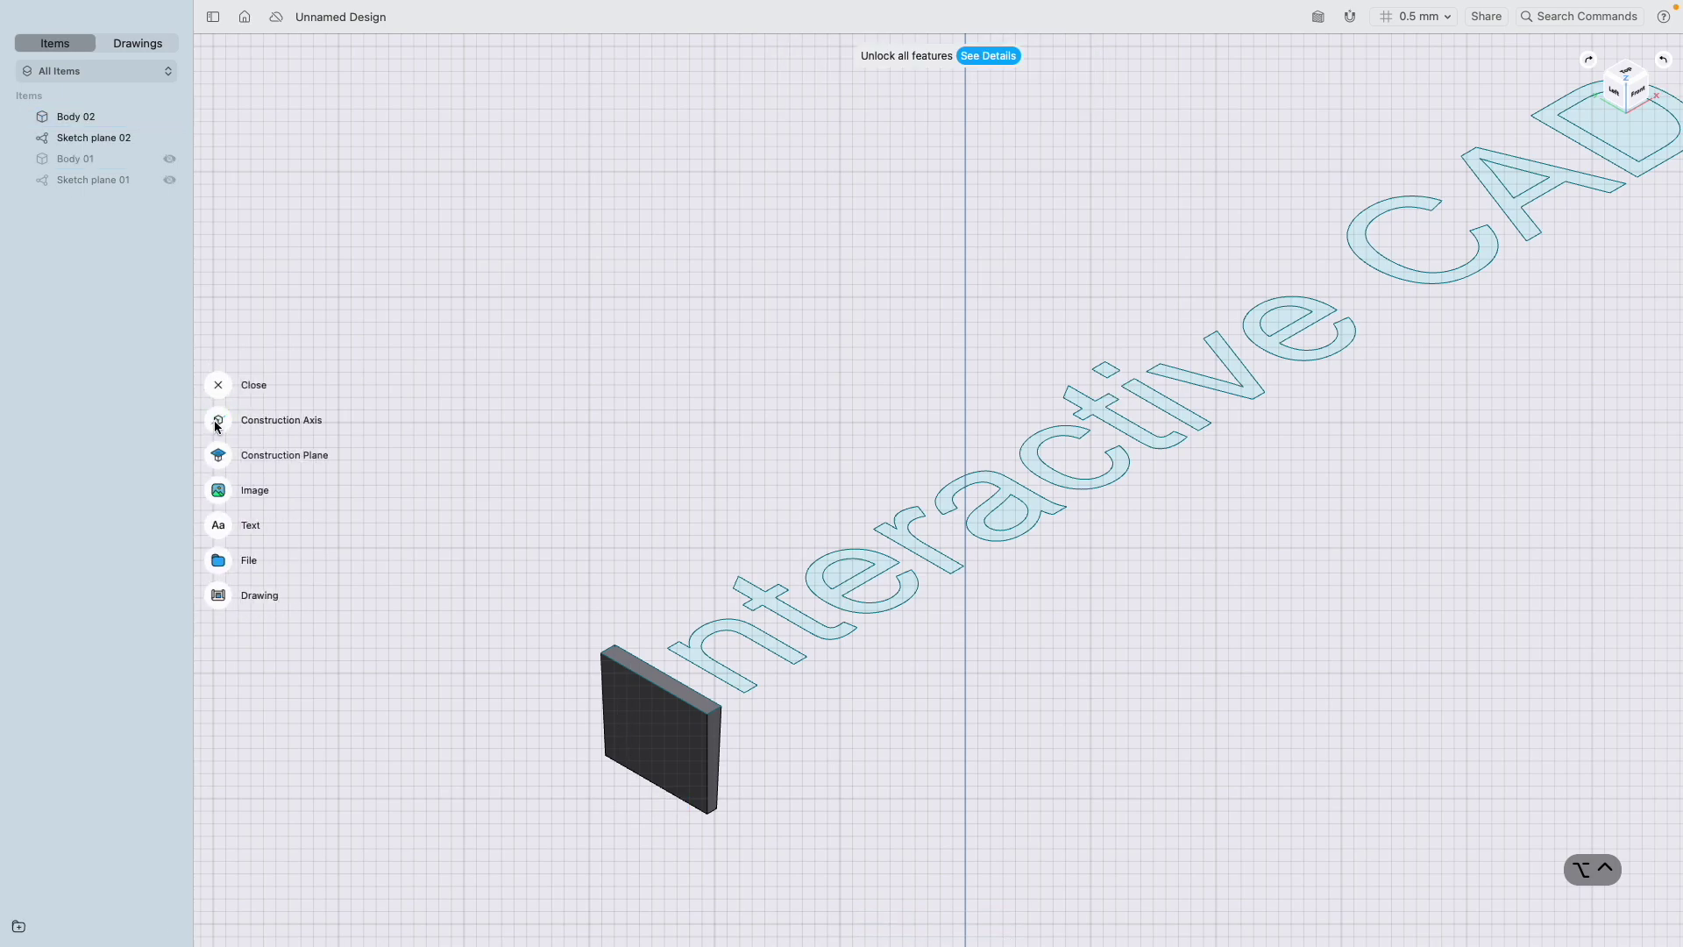
left_click(218, 384)
left_click(219, 476)
left_click(217, 333)
left_click(733, 626)
left_click(771, 607)
left_click(822, 590)
left_click(916, 548)
left_click(964, 517)
left_click(1059, 484)
left_click(1120, 432)
left_click(1156, 406)
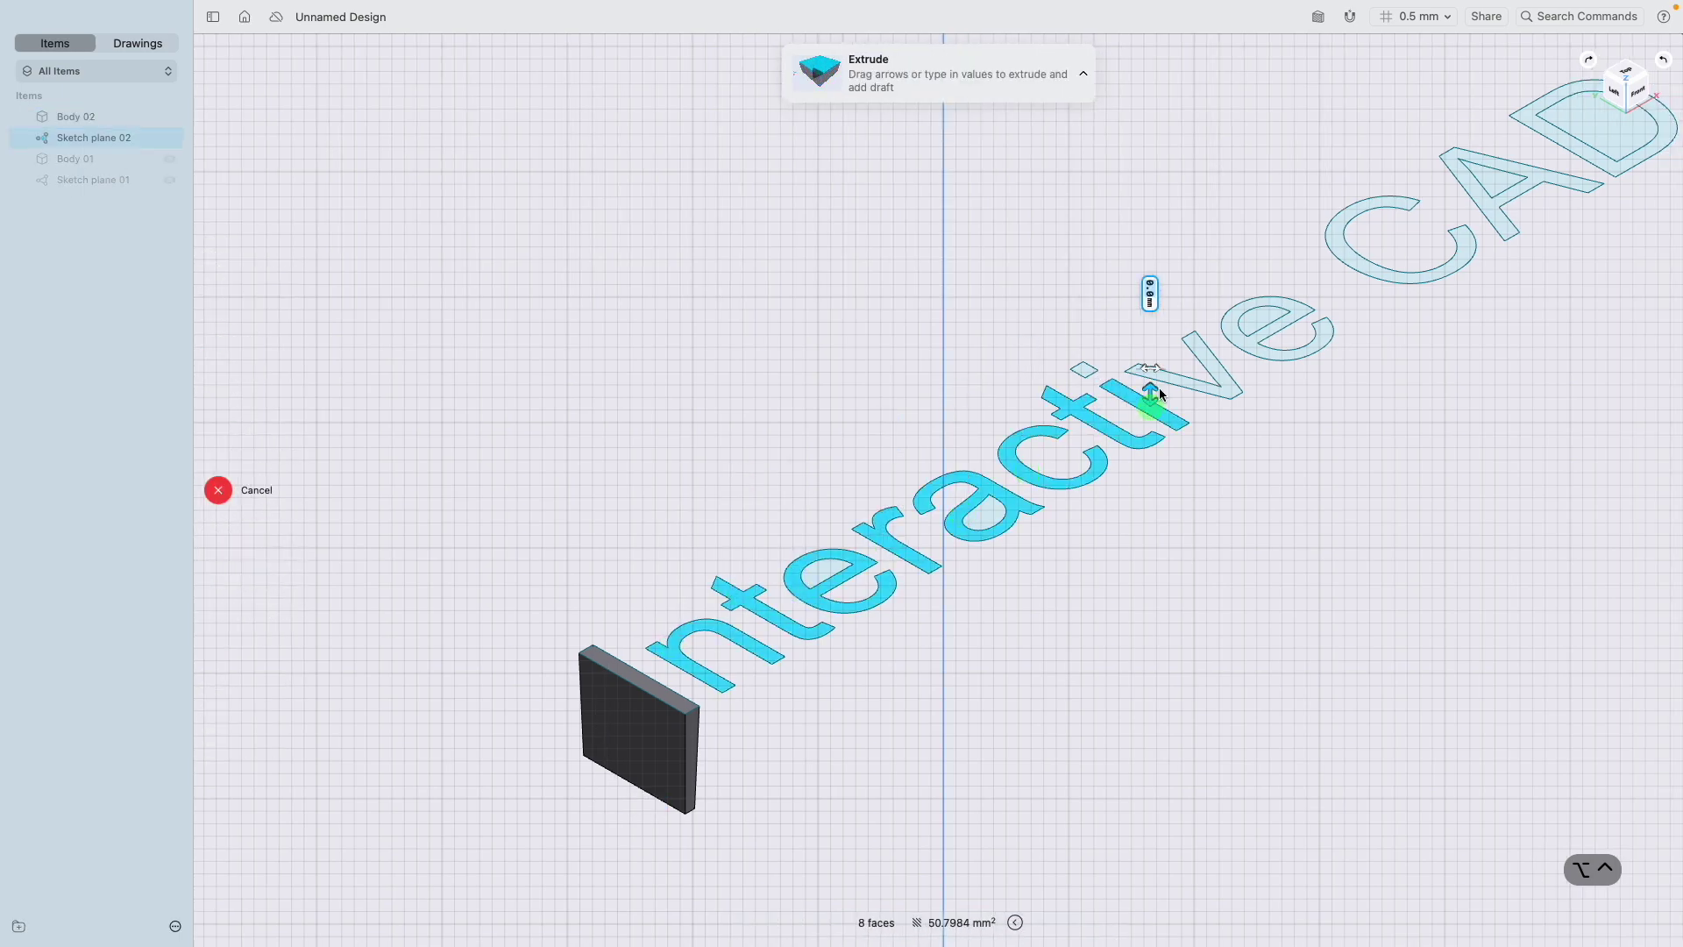
left_click(1084, 371)
Add the remaining letters, the '&' character and 'Tech', to the extrude selection.
scroll(1091, 382, "right", 3)
left_click(1135, 397)
left_click(1177, 375)
scroll(1201, 235, "right", 4)
left_click(900, 314)
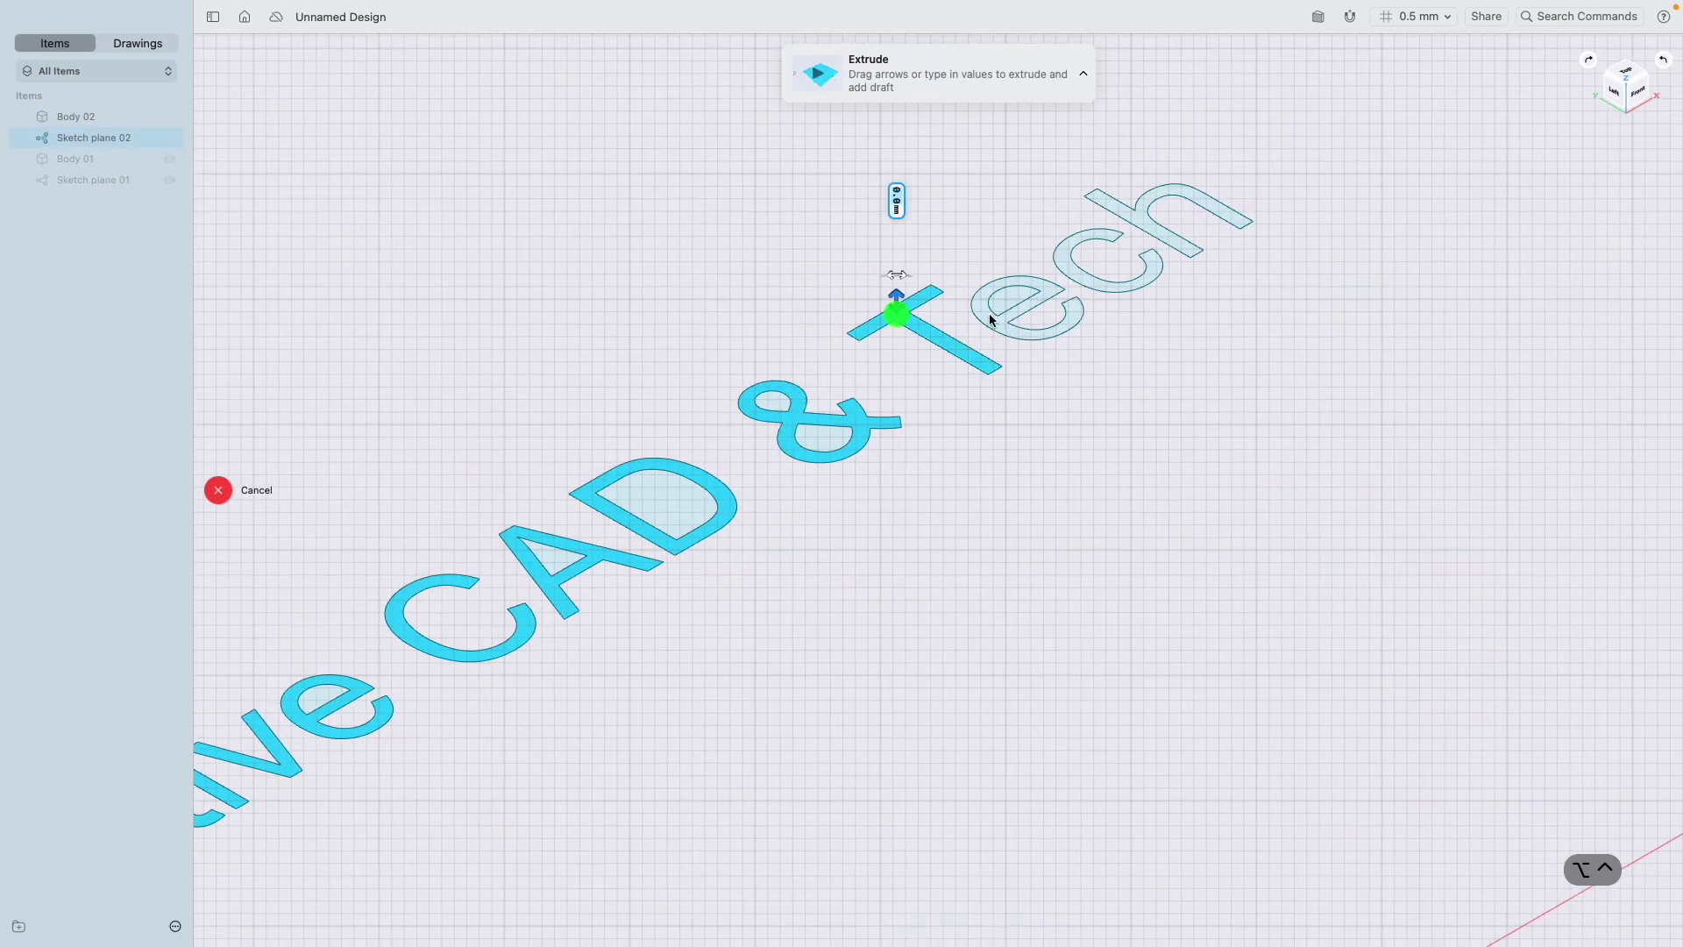
left_click(989, 316)
left_click(1073, 266)
left_click(1142, 212)
Extrude the selected letters 5 mm downward with a 1.5° draft and confirm.
left_click_drag(1140, 206, 1132, 310)
scroll(1132, 309, "left", 3)
left_click(1364, 260)
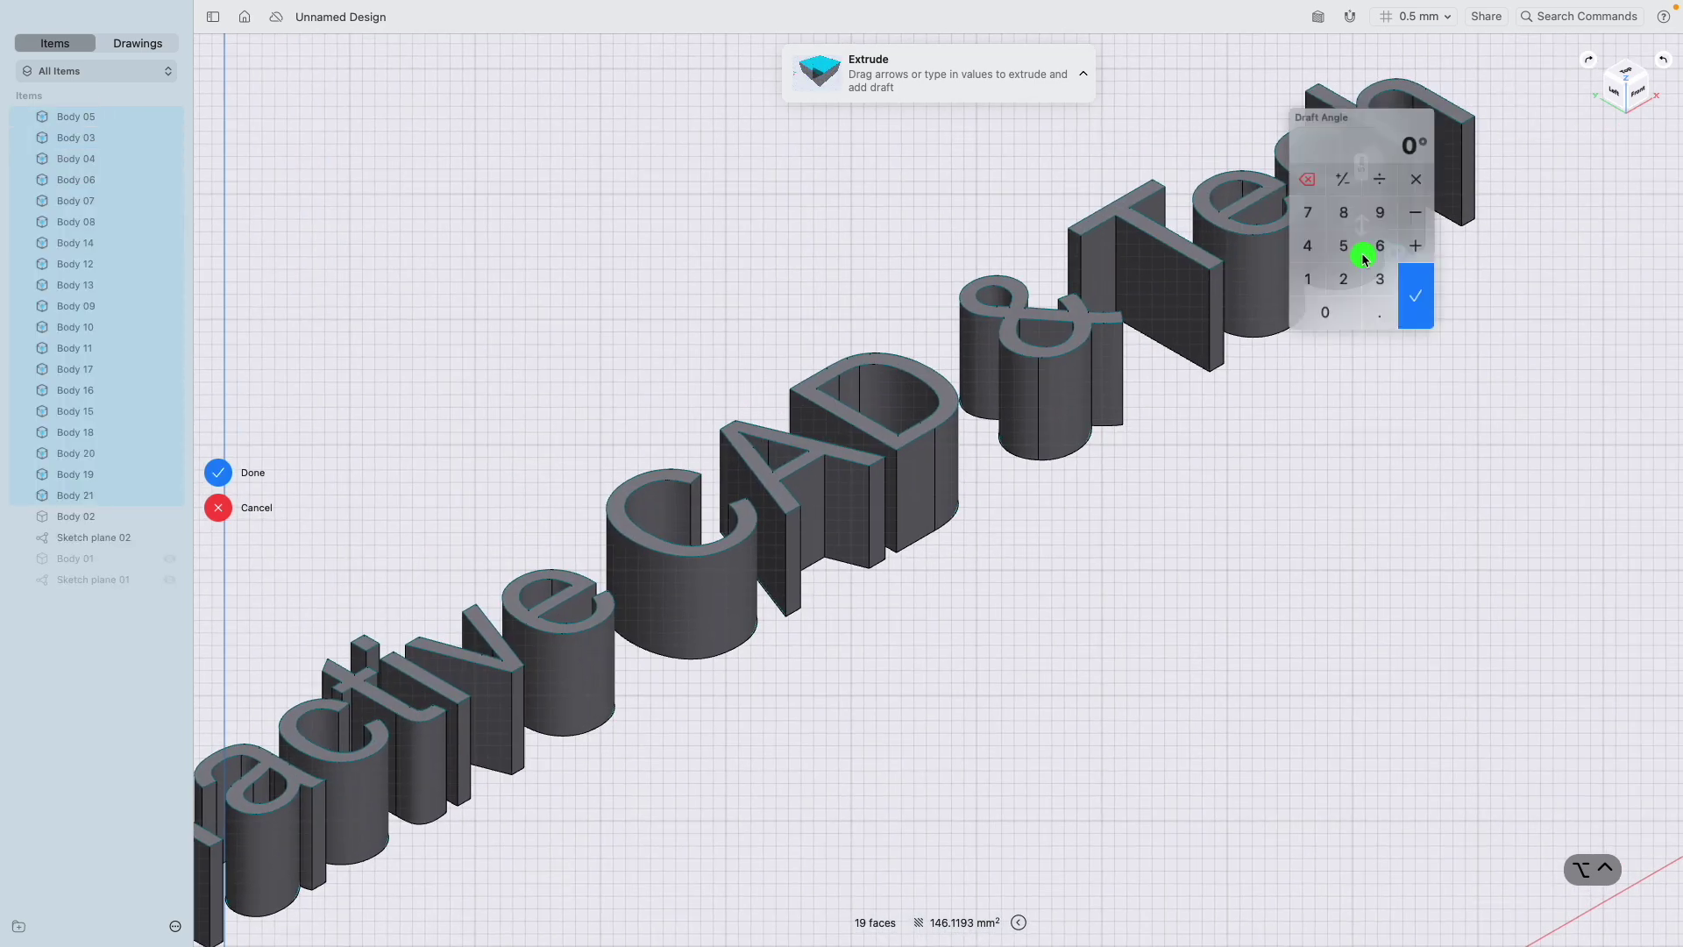
type("1.5")
left_click(1428, 288)
mouse_move(1364, 256)
left_mouse_down()
mouse_move(1318, 255)
mouse_move(1363, 256)
left_mouse_up()
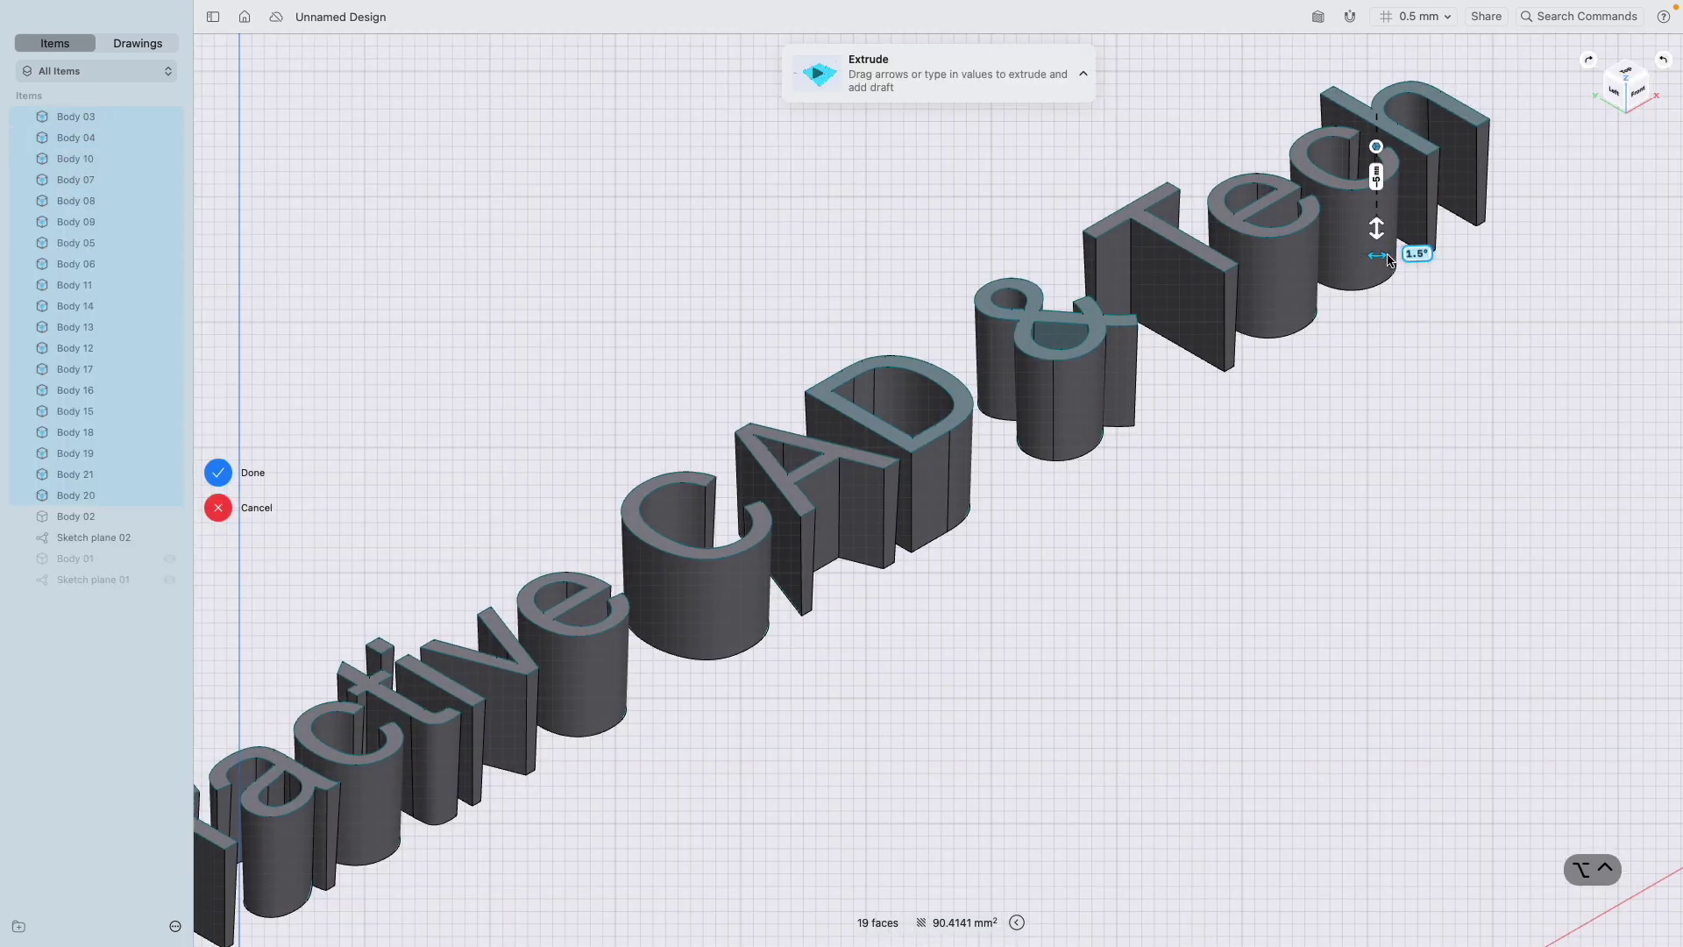
scroll(1325, 298, "right", 1)
scroll(1323, 298, "left", 6)
left_click(219, 473)
scroll(1089, 350, "up", 1)
scroll(1090, 349, "down", 5)
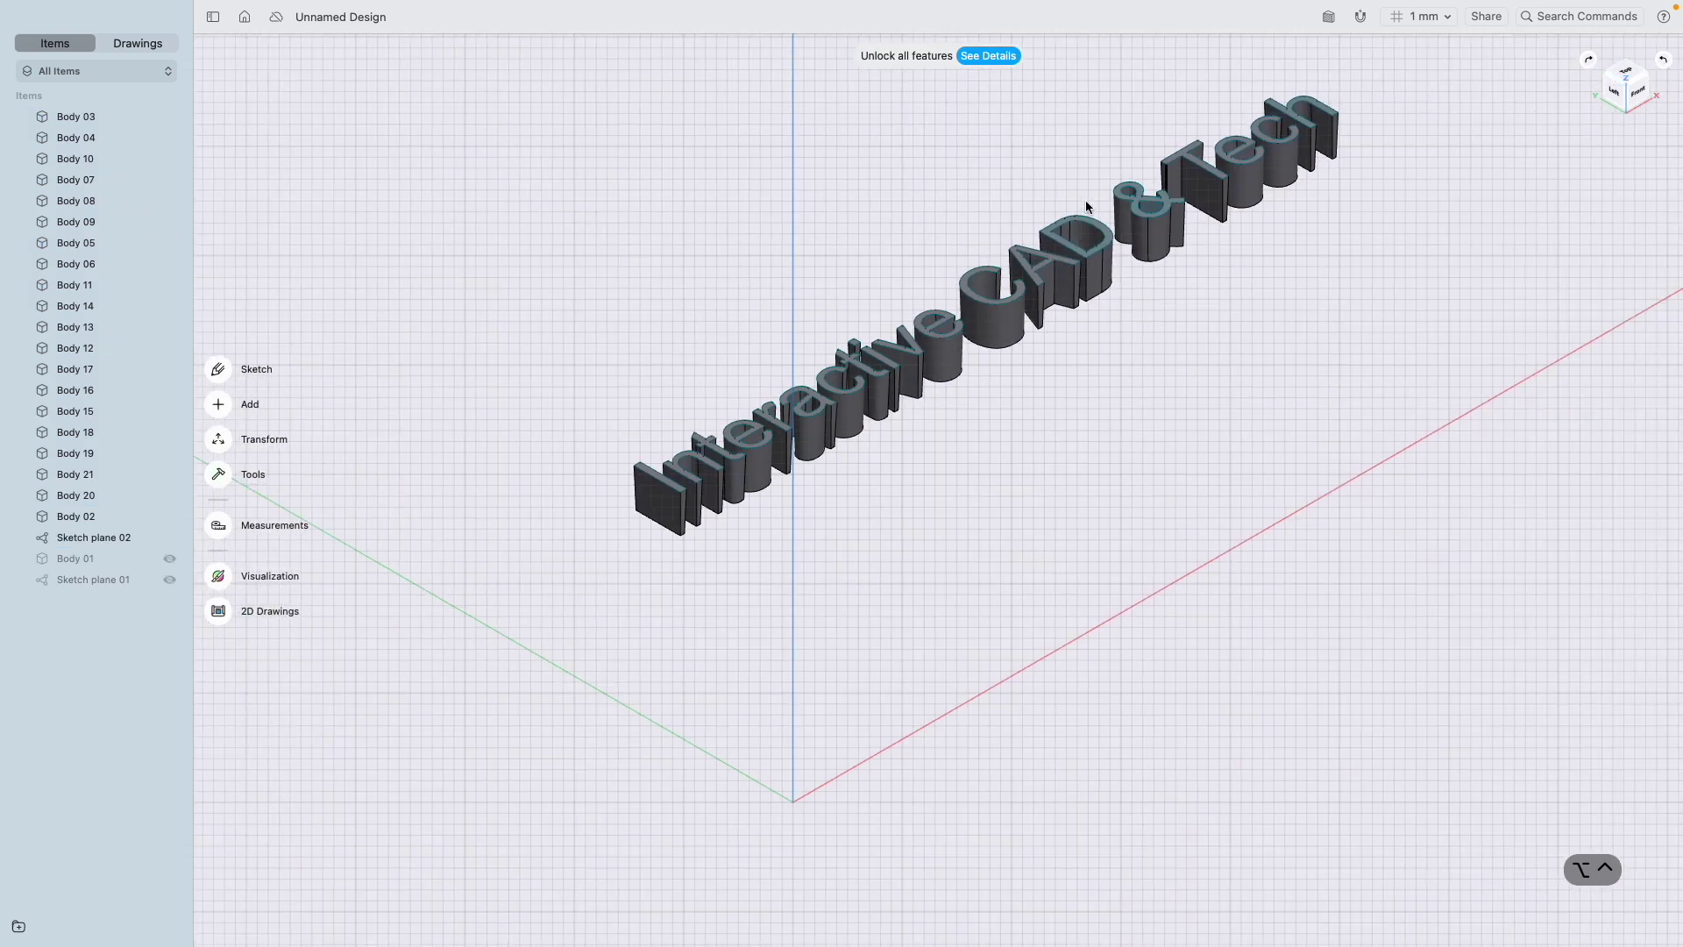
scroll(1107, 266, "down", 1)
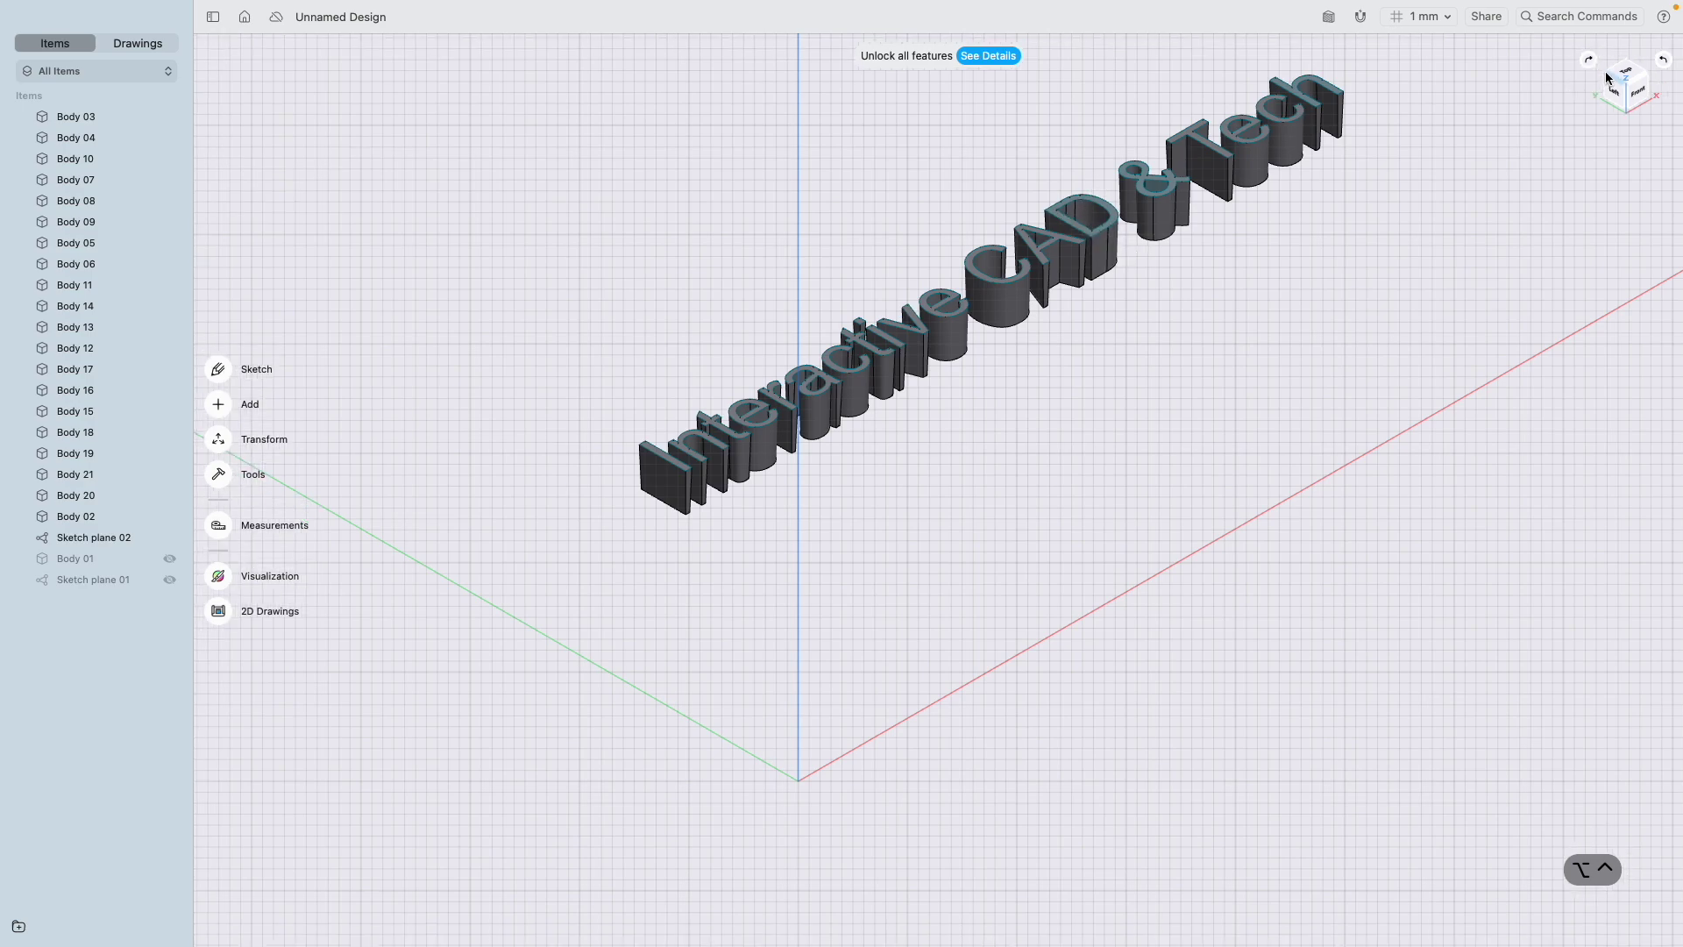
left_click(1615, 78)
left_click(1663, 63)
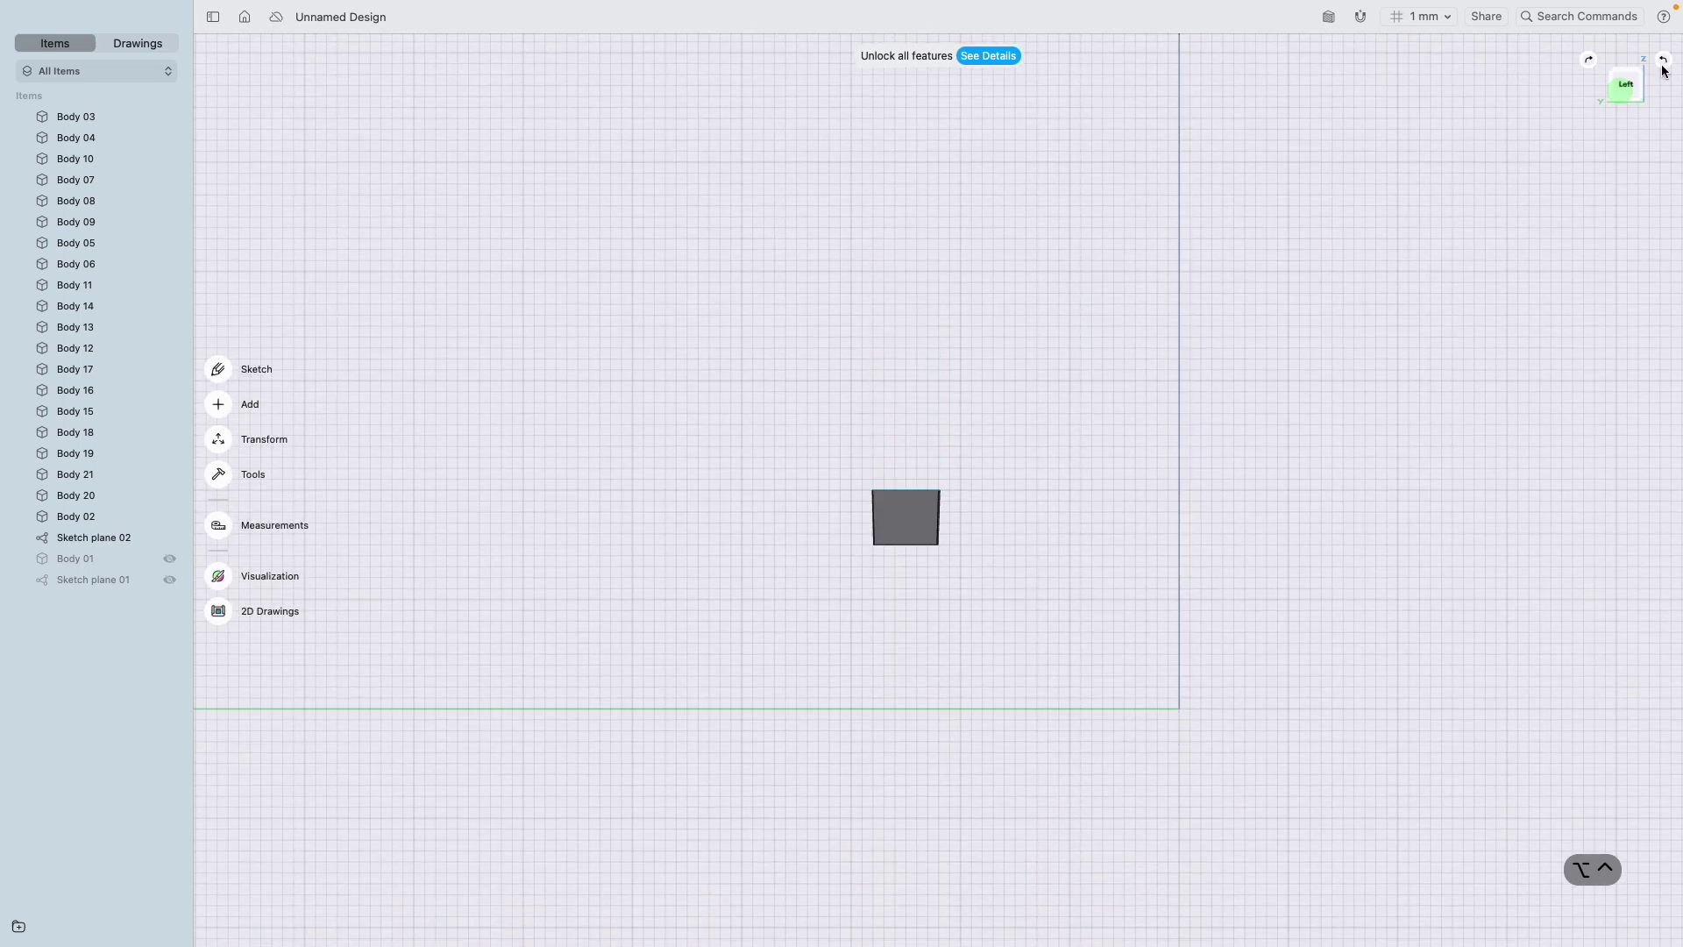
left_click(1664, 64)
left_click(1664, 64)
left_click(1664, 64)
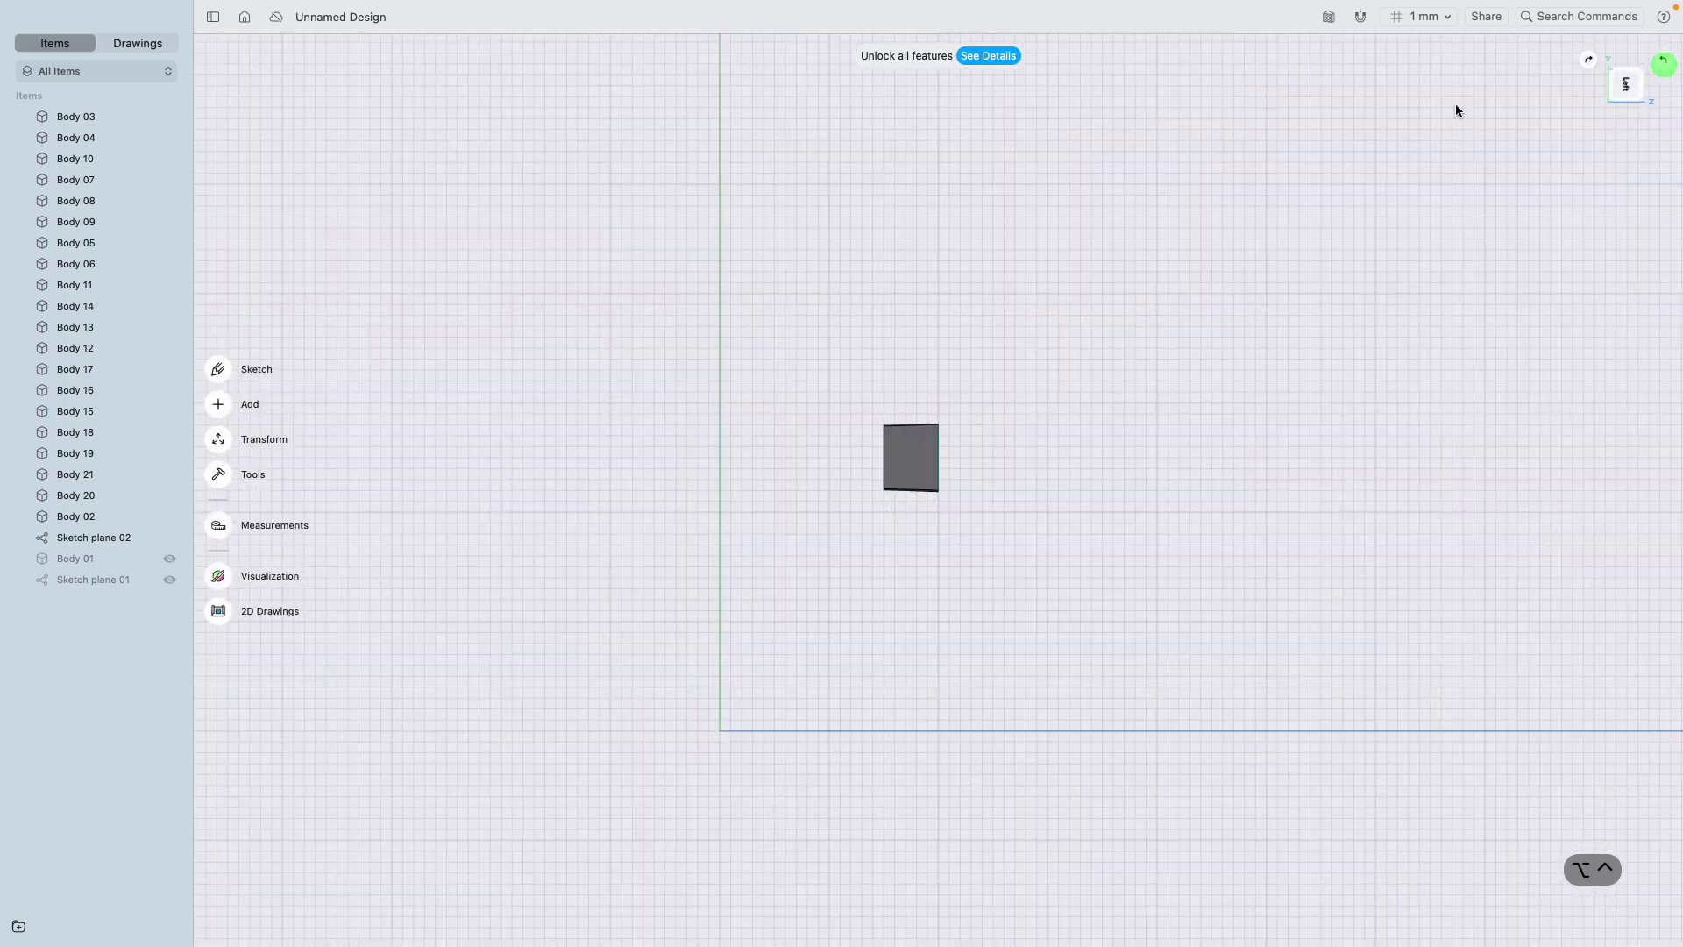
scroll(887, 425, "up", 5)
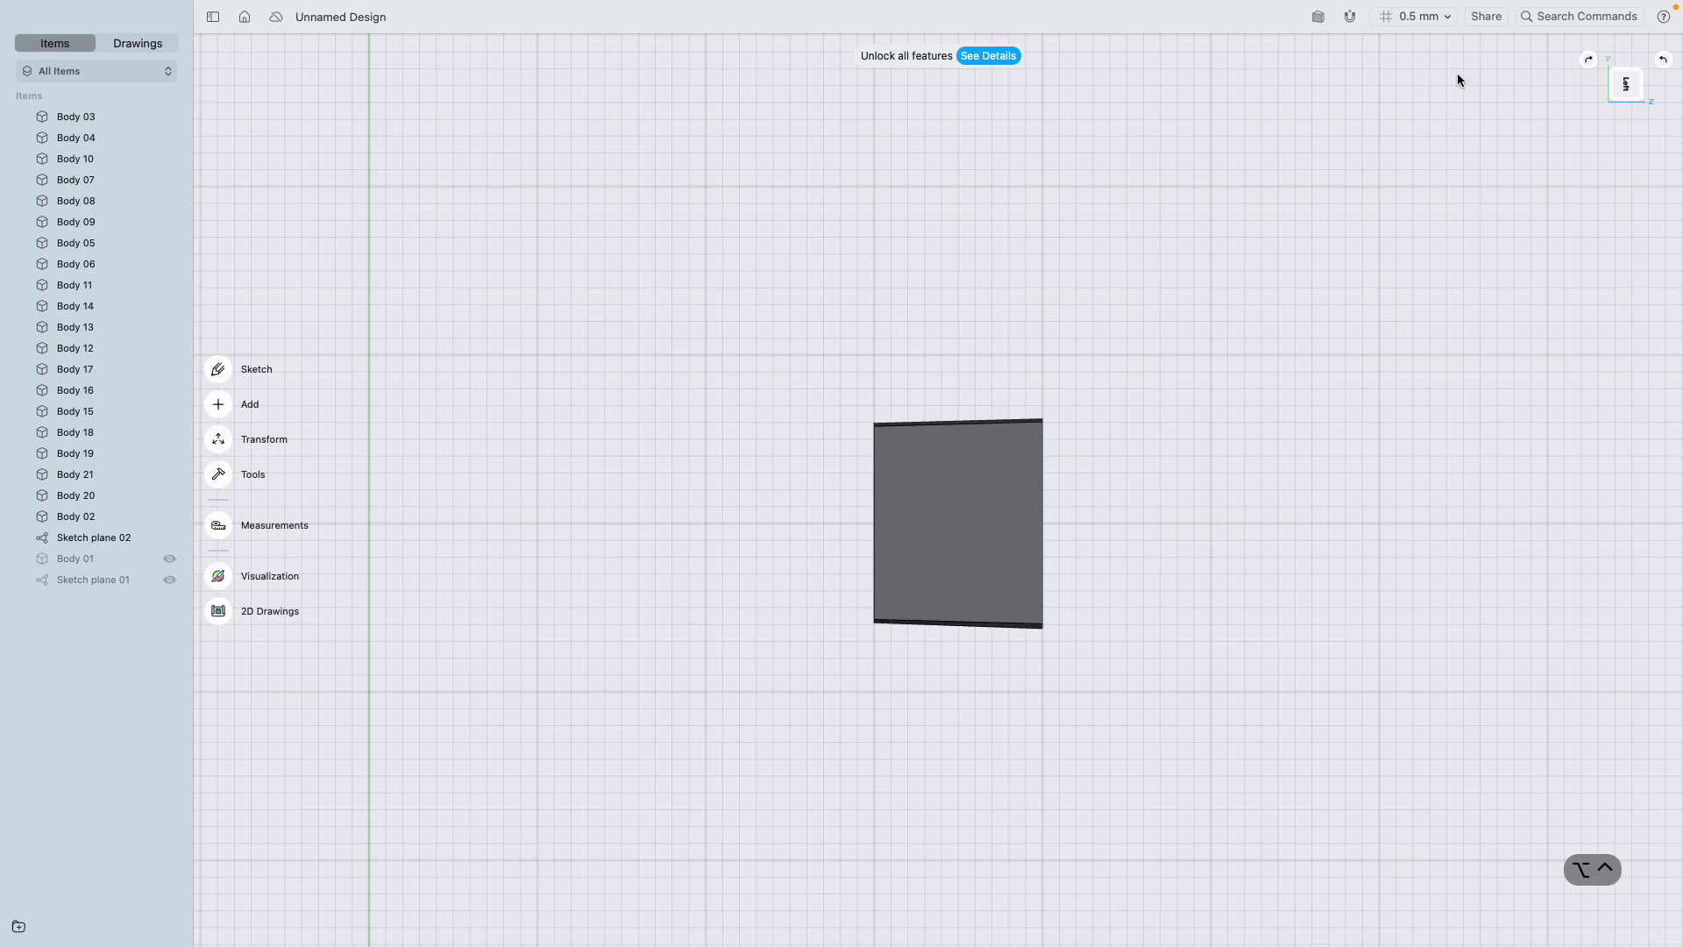
left_click(1643, 78)
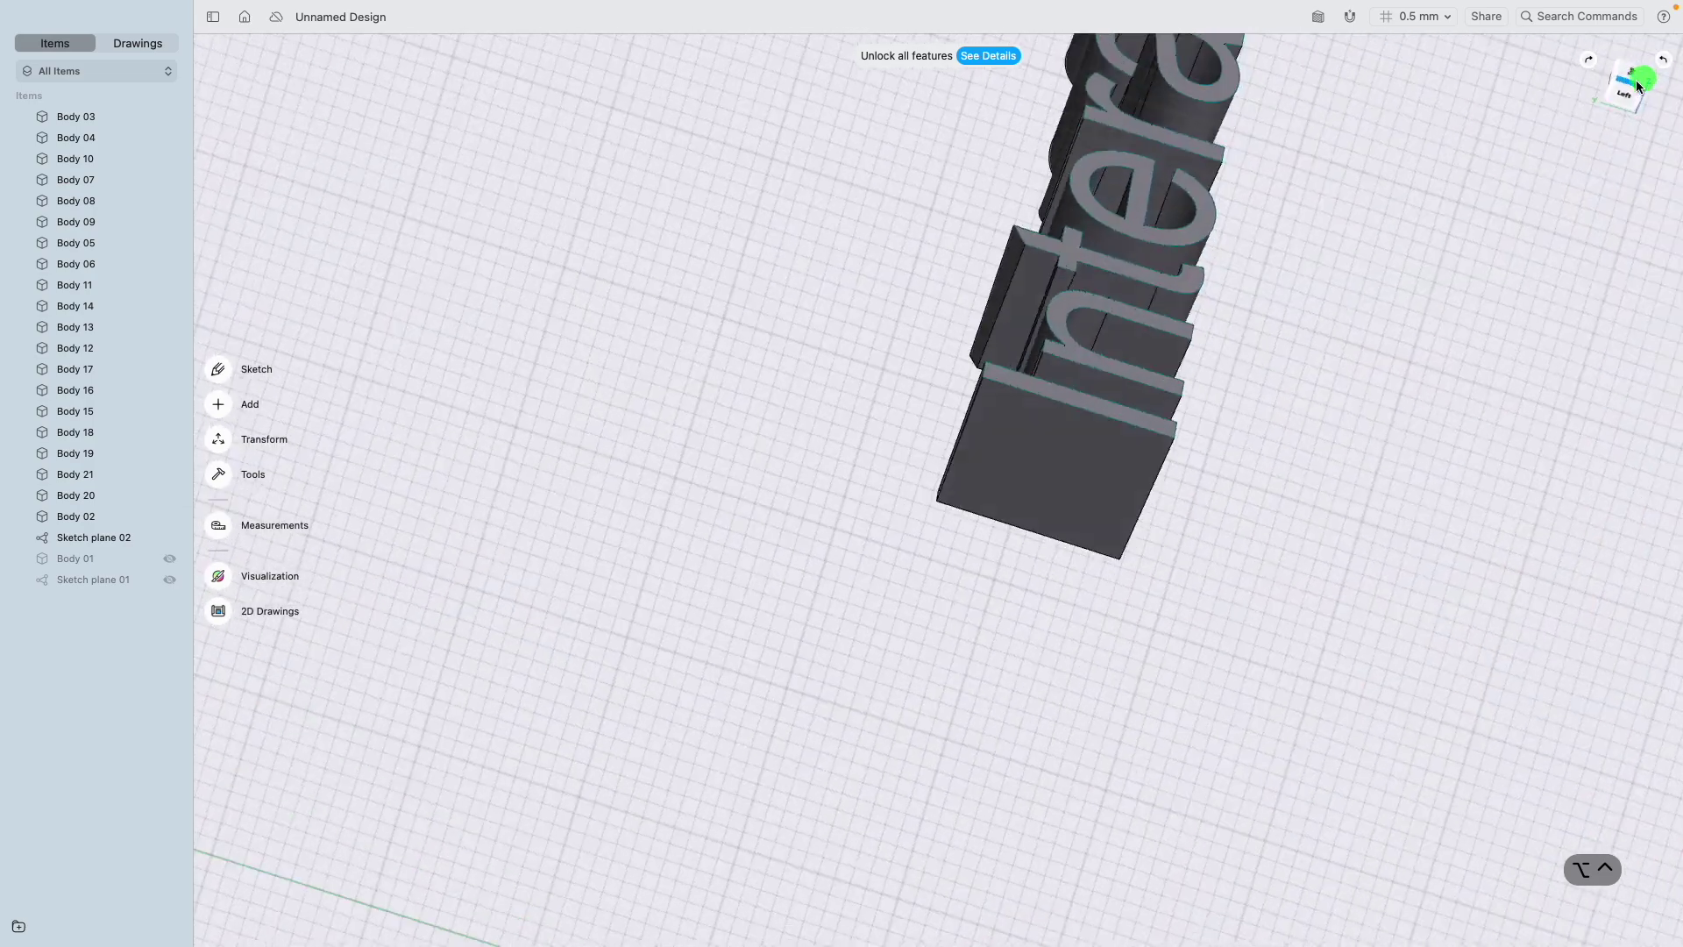
Switch to Top view and frame the lettering from above.
left_click(1633, 79)
scroll(1204, 263, "down", 10)
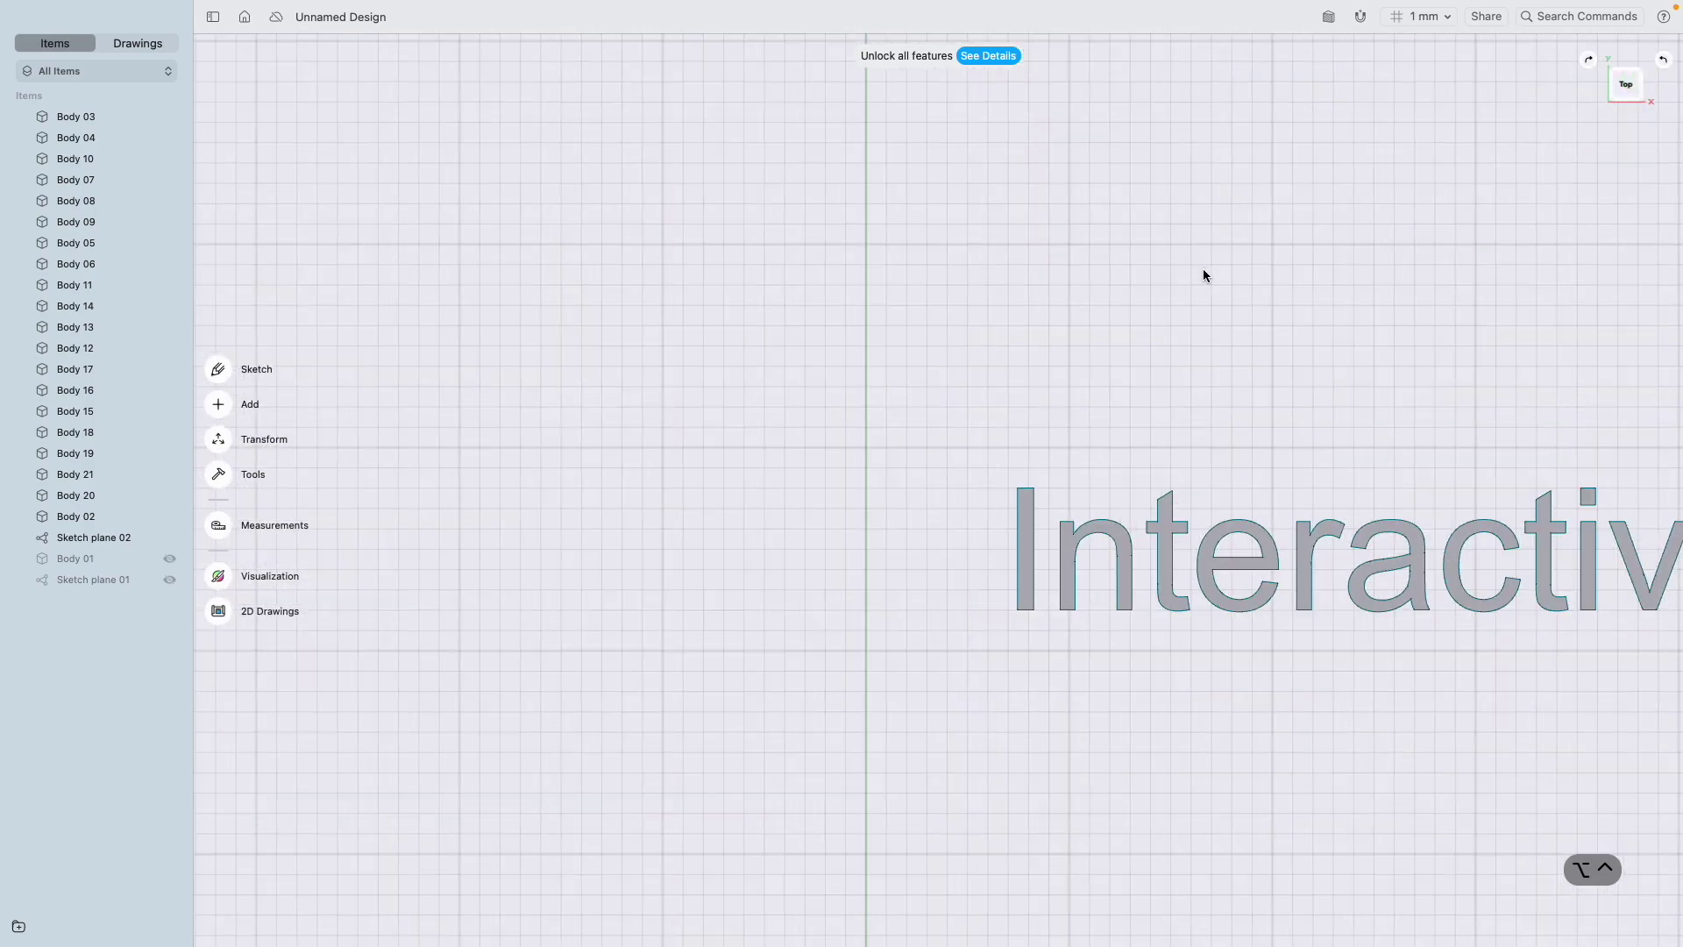
scroll(1324, 392, "right", 10)
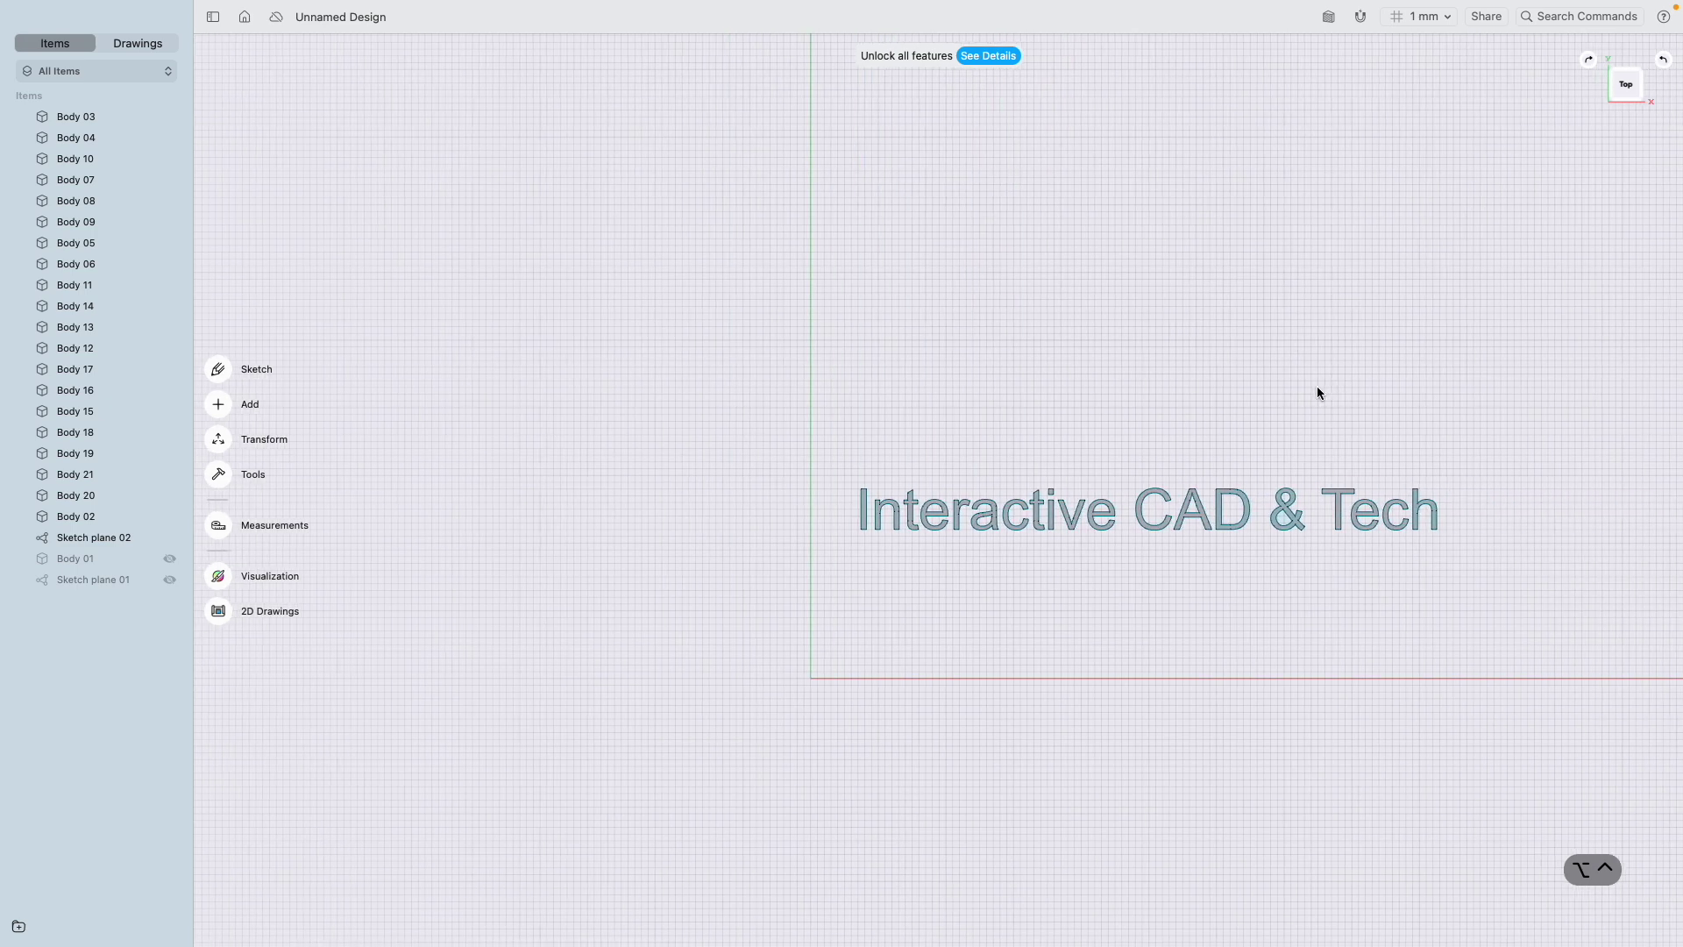
scroll(1084, 486, "up", 5)
scroll(1082, 480, "down", 3)
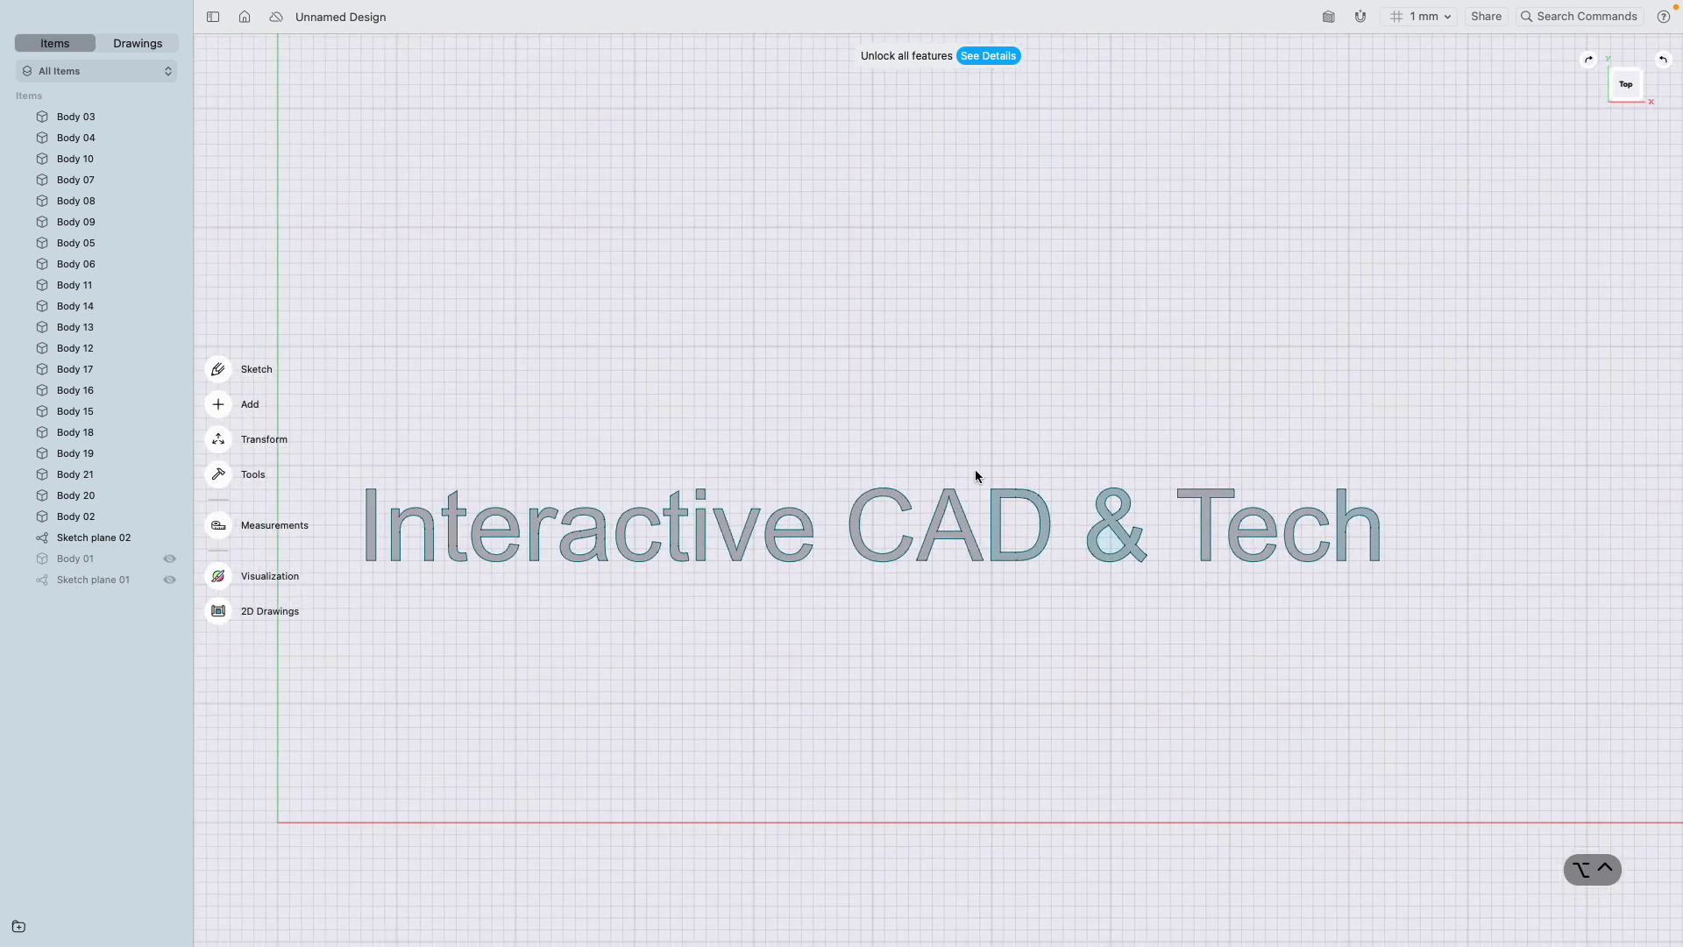
scroll(919, 524, "left", 3)
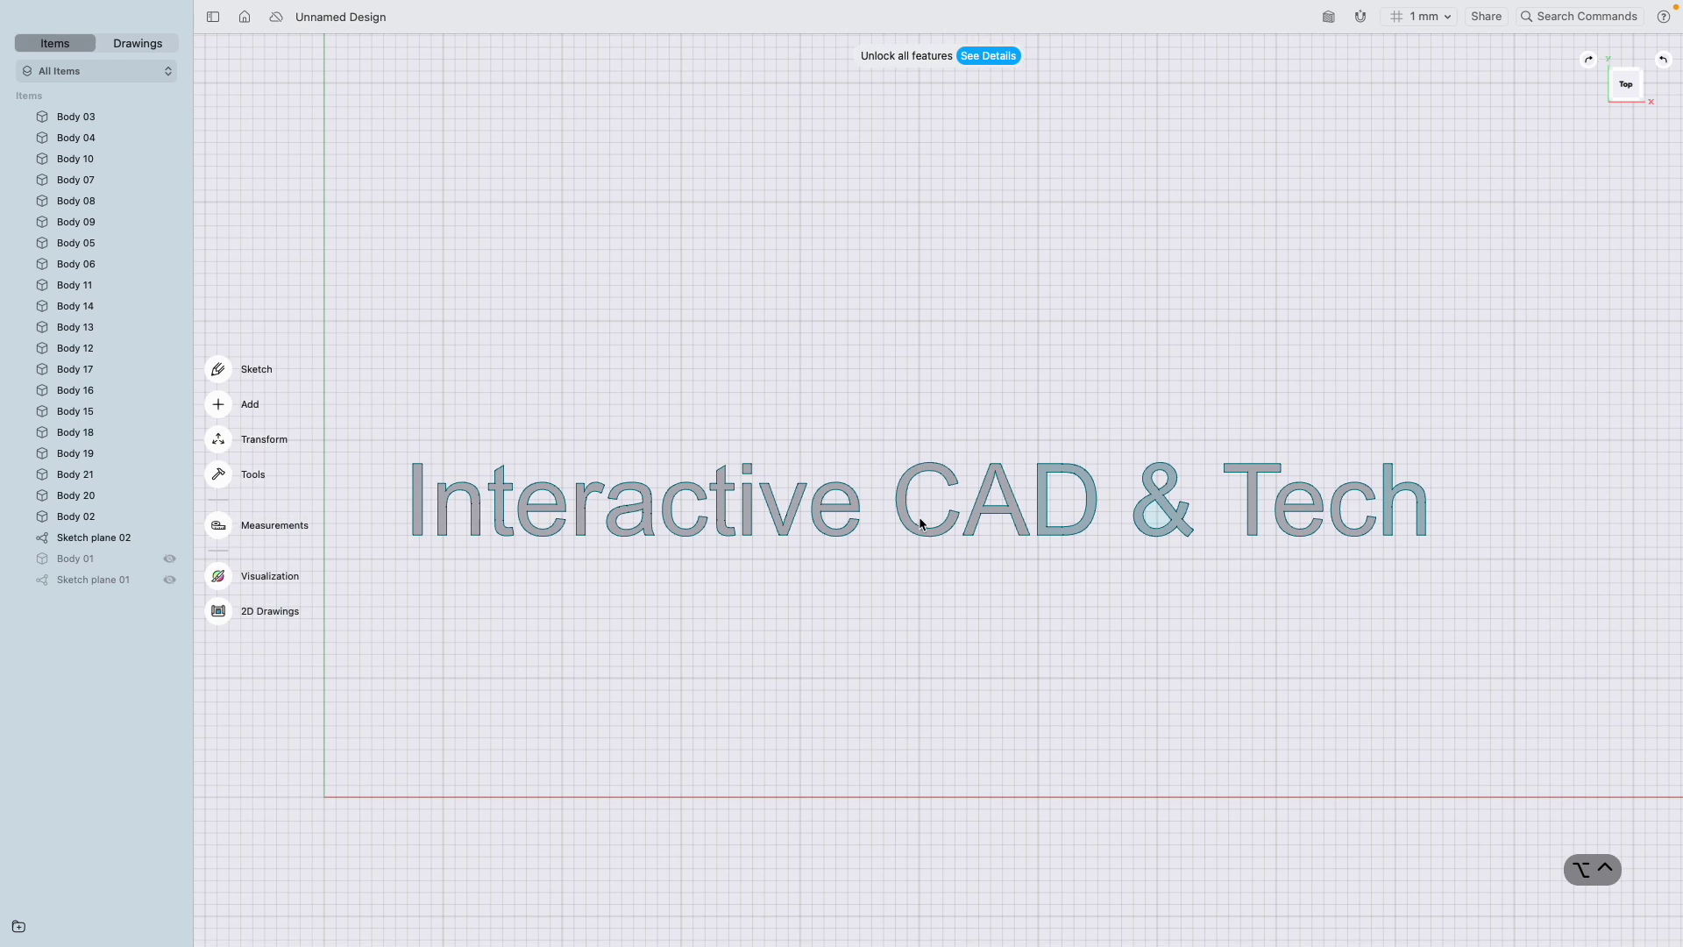
scroll(909, 531, "down", 2)
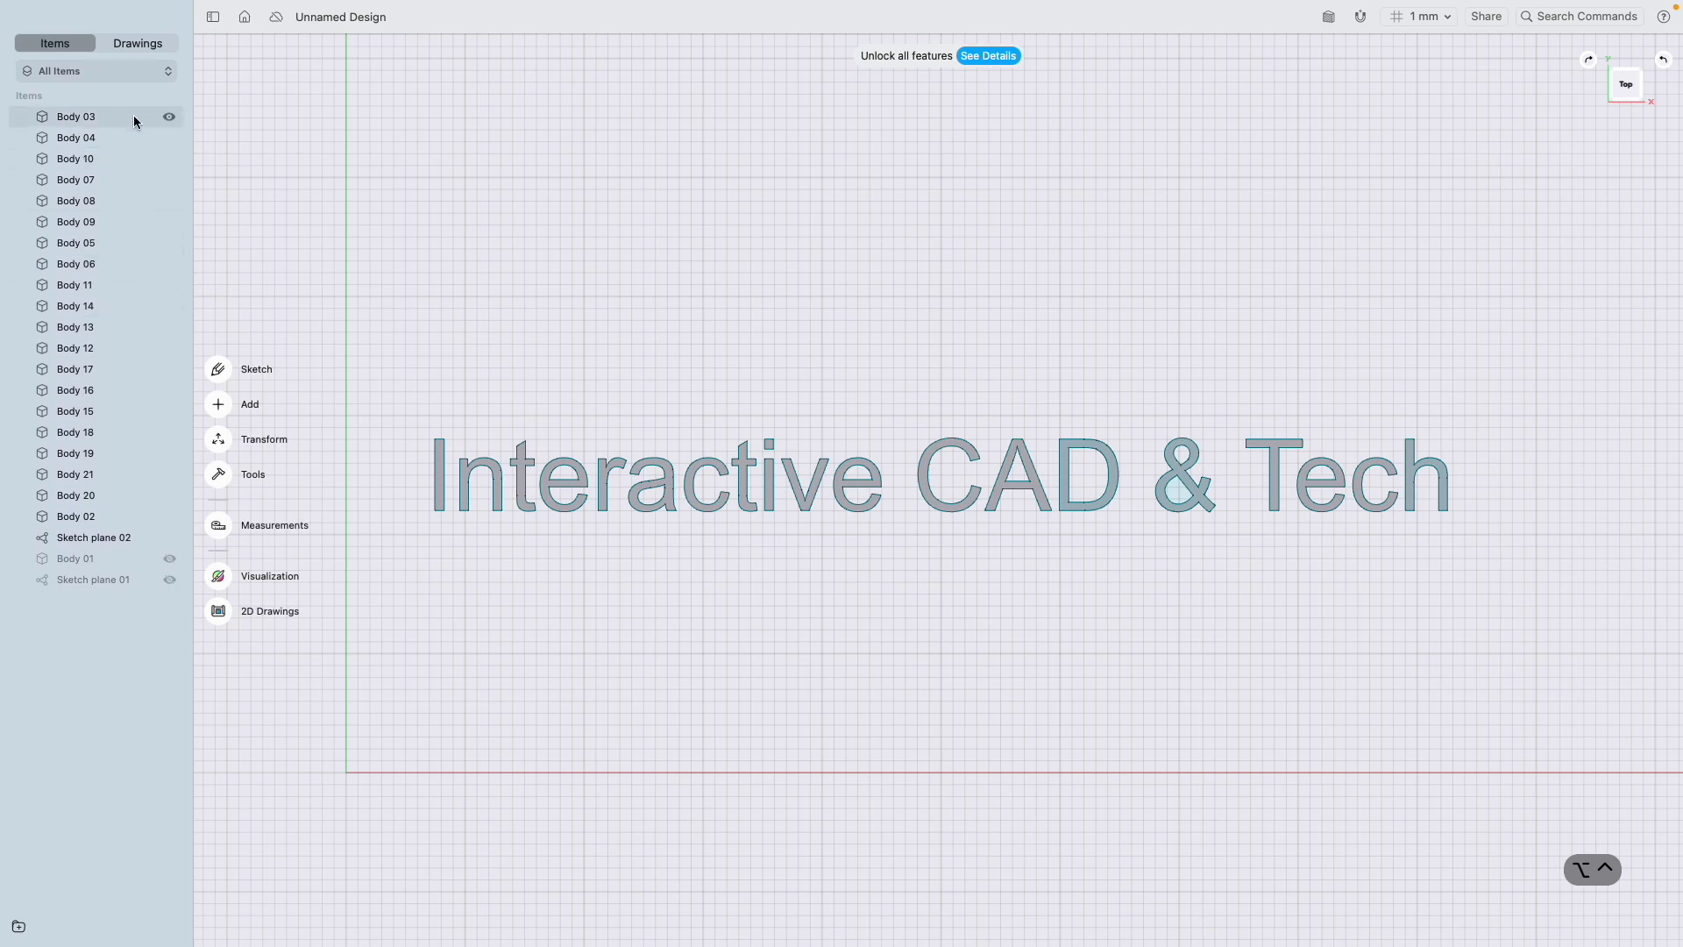
Toggle Body 03's visibility off and back on, then unhide the block Body 01.
left_click(170, 118)
left_click(169, 118)
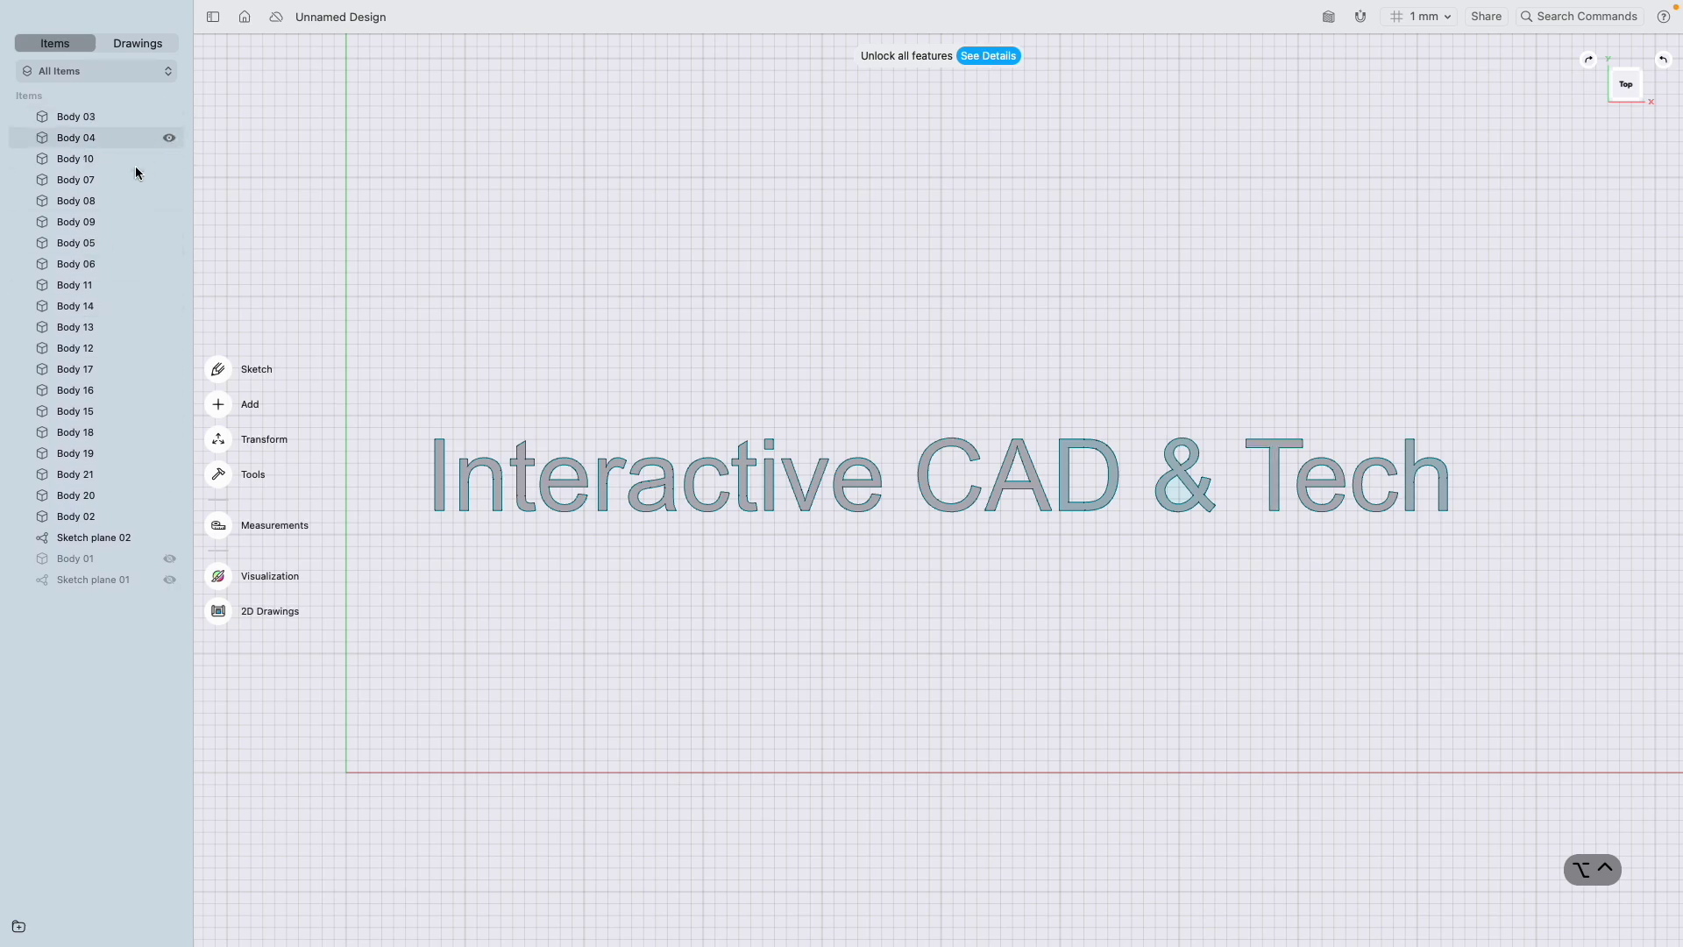
left_click(170, 559)
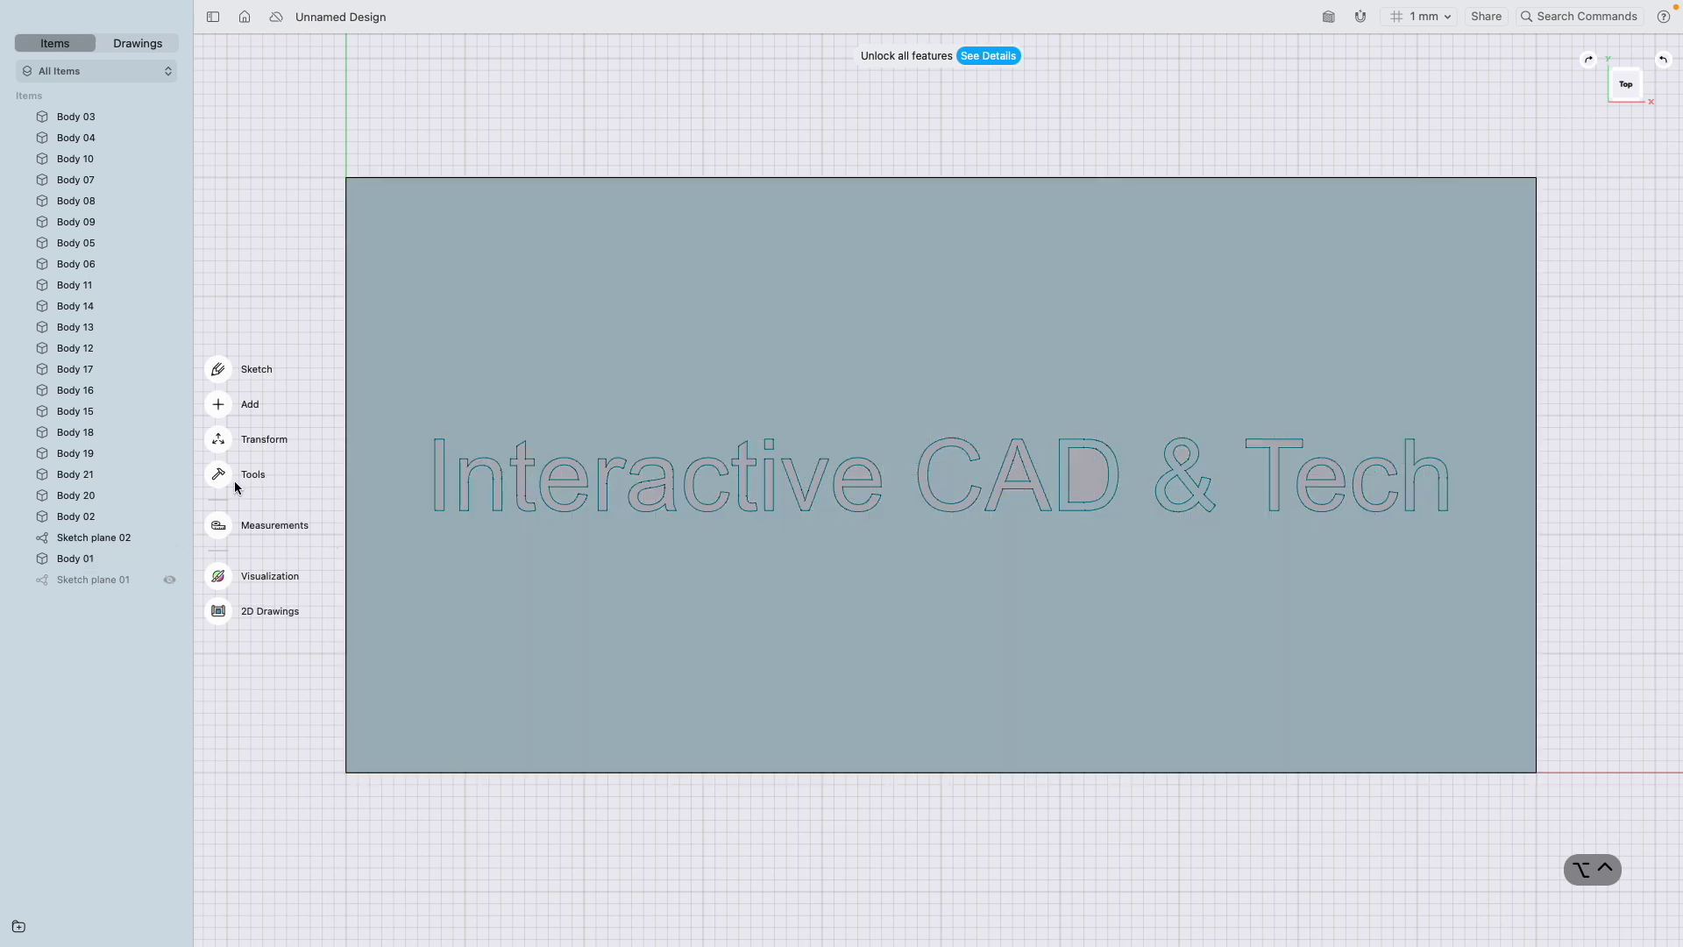
scroll(275, 480, "left", 2)
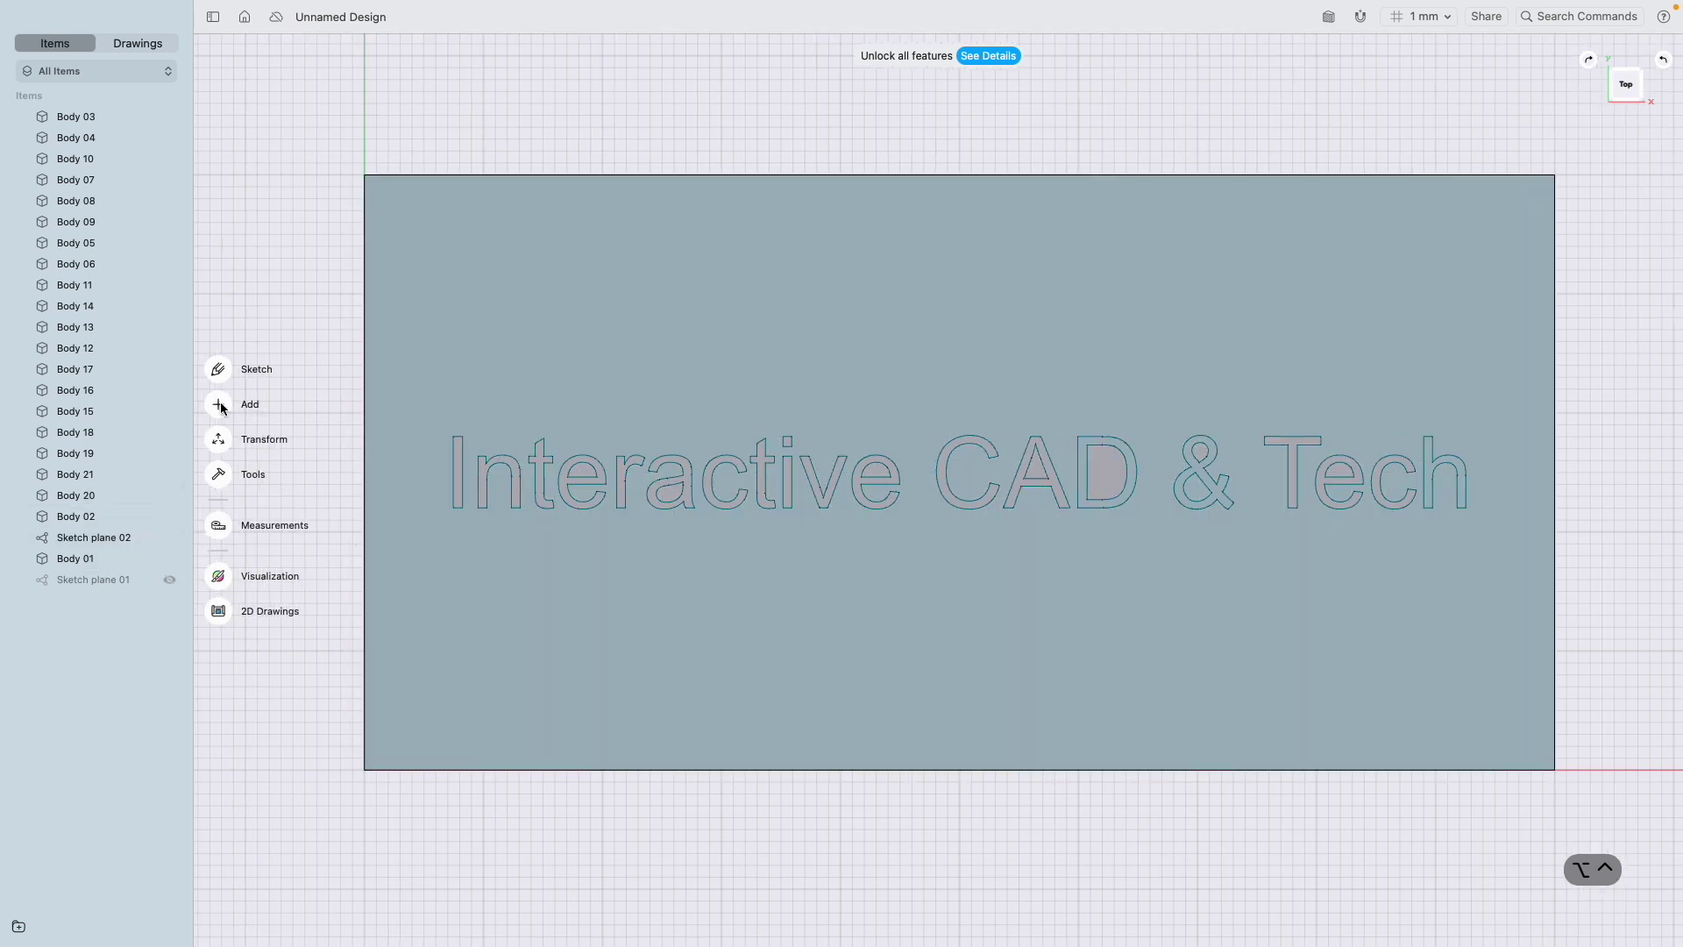
Subtract all the letter bodies from the block Body 01 to engrave the text.
left_click(216, 476)
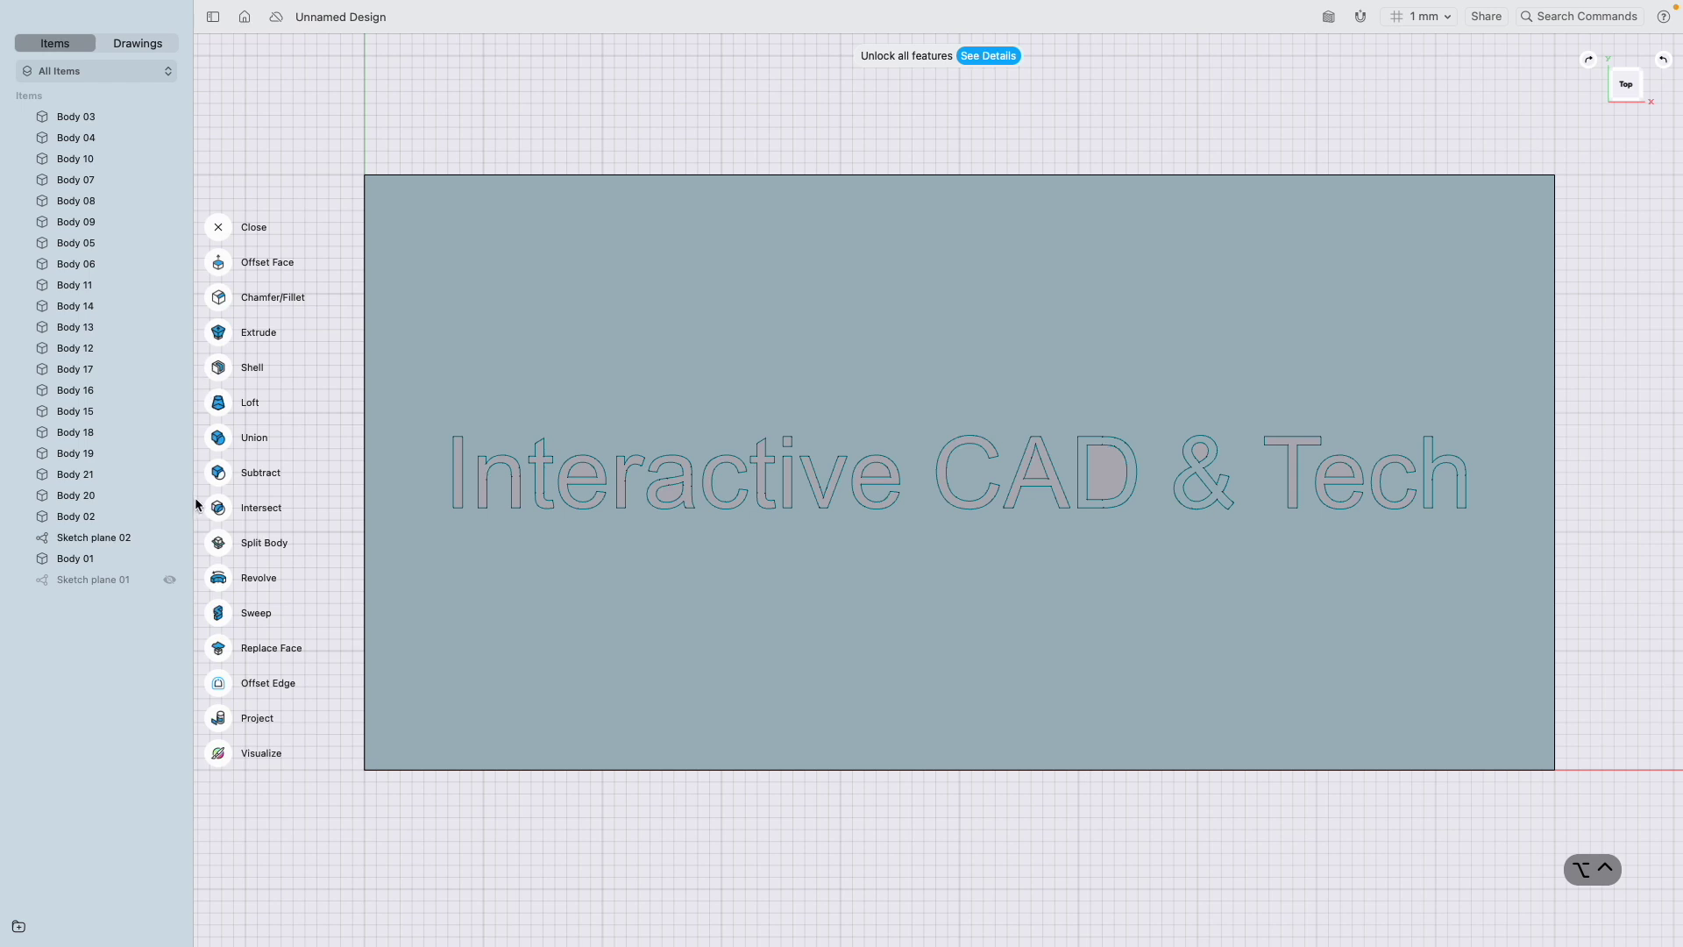
left_click(219, 473)
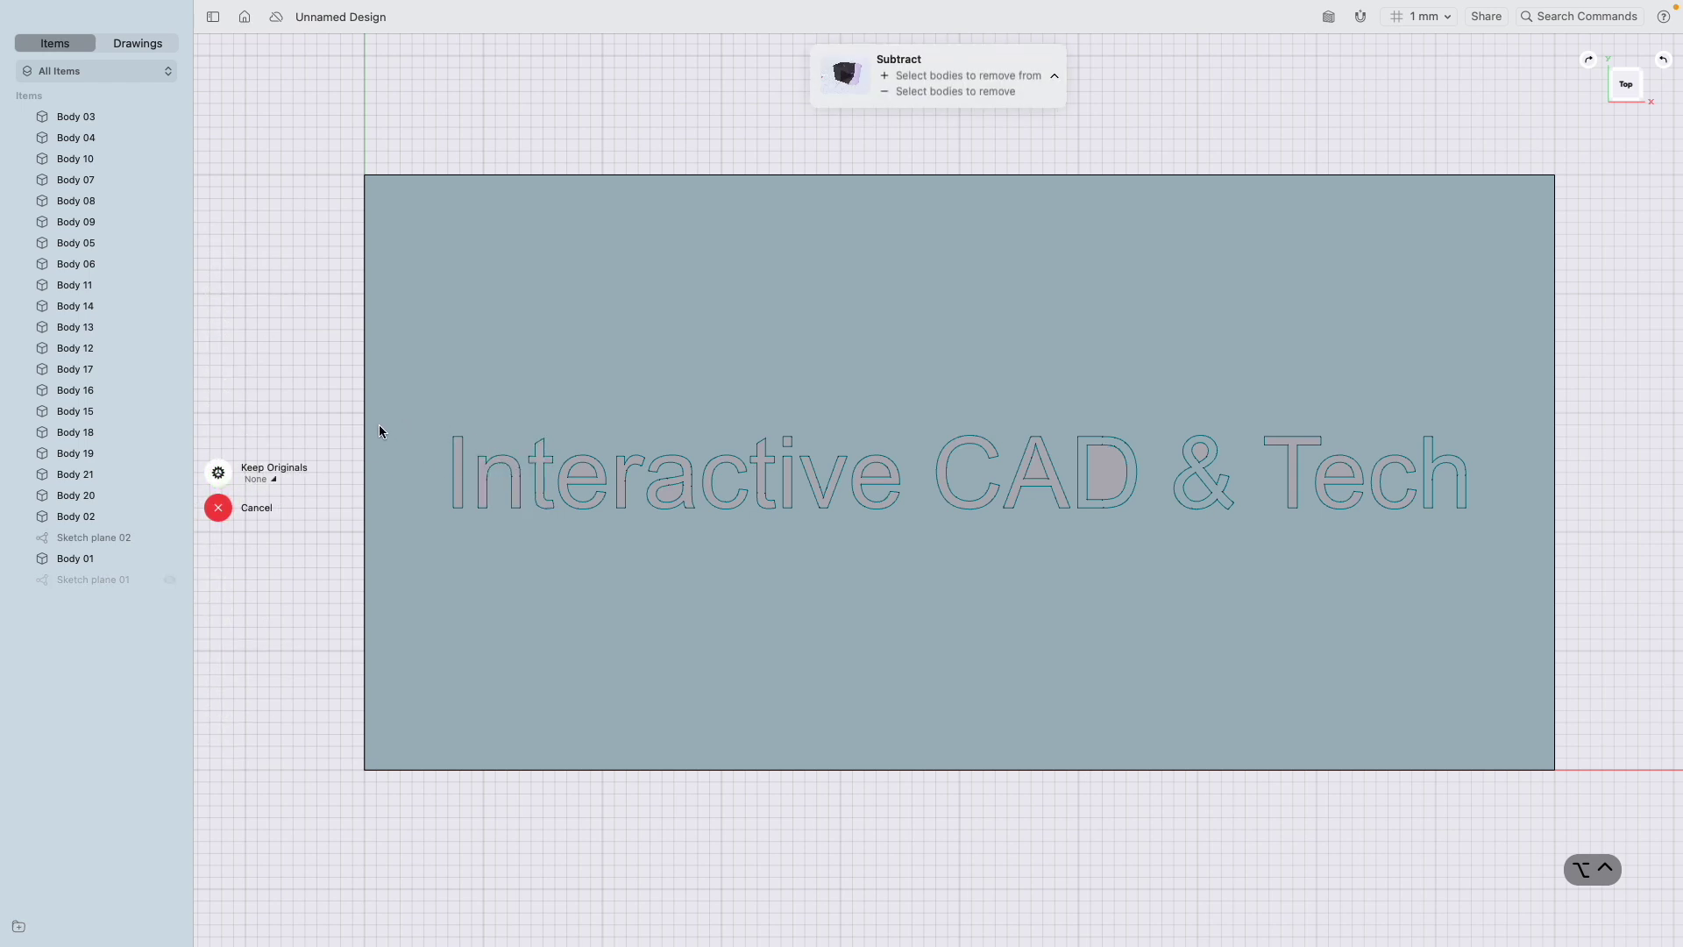
scroll(402, 345, "down", 2)
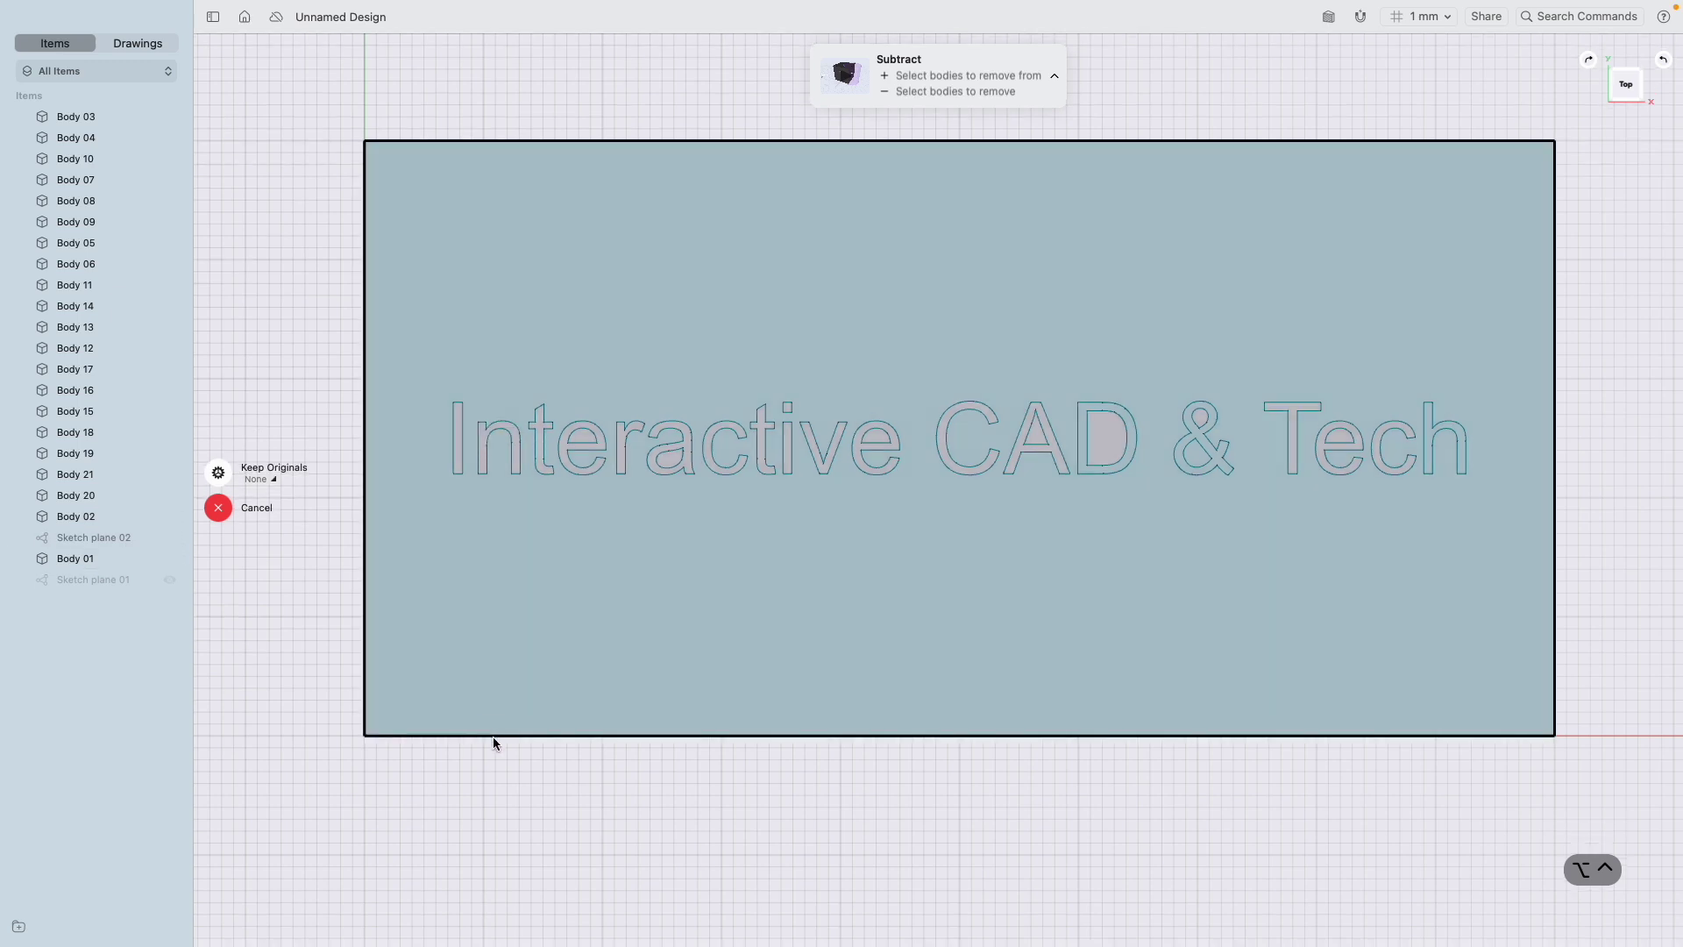
left_click(492, 737)
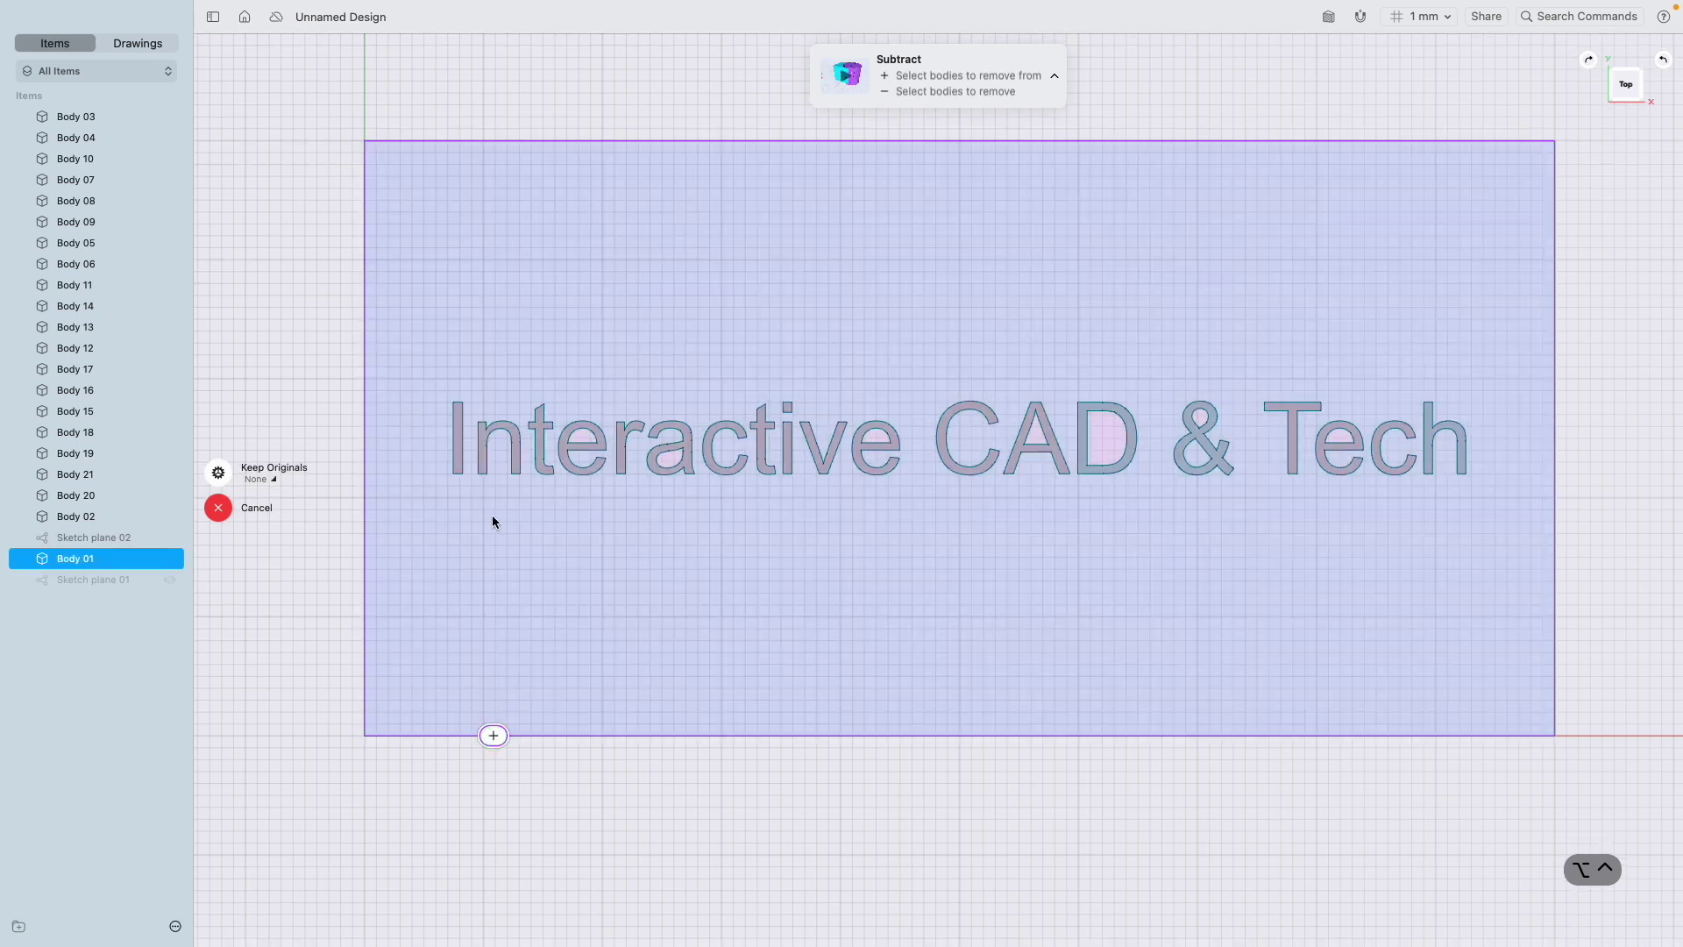
left_click_drag(430, 358, 1489, 523)
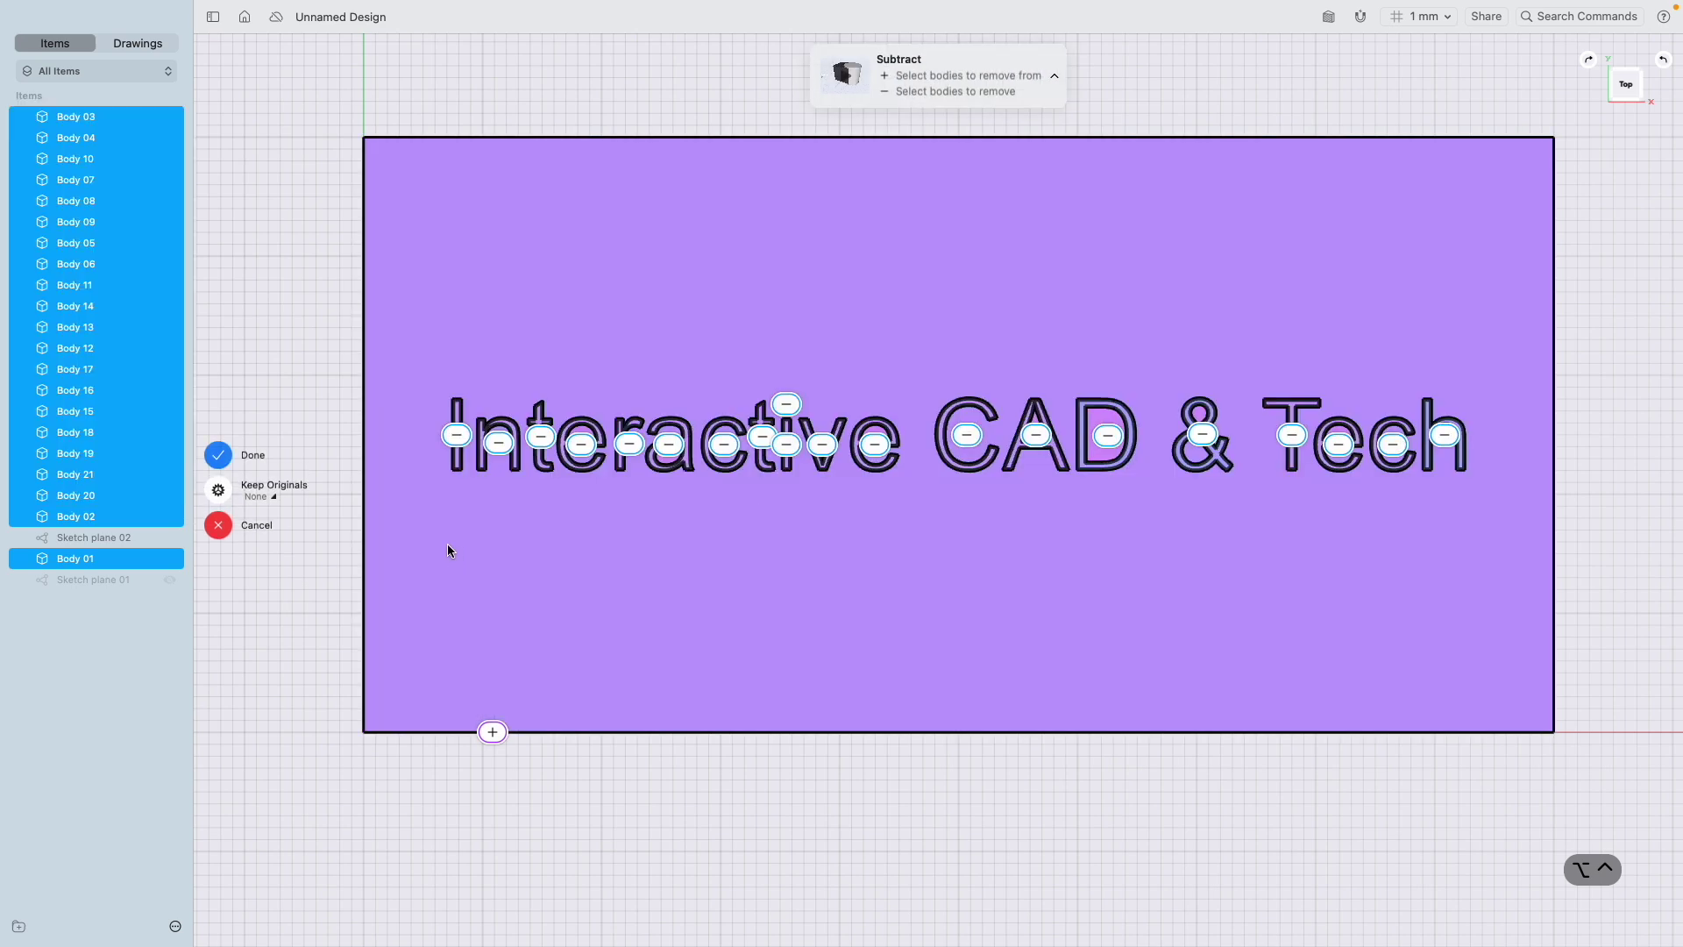
left_click(216, 463)
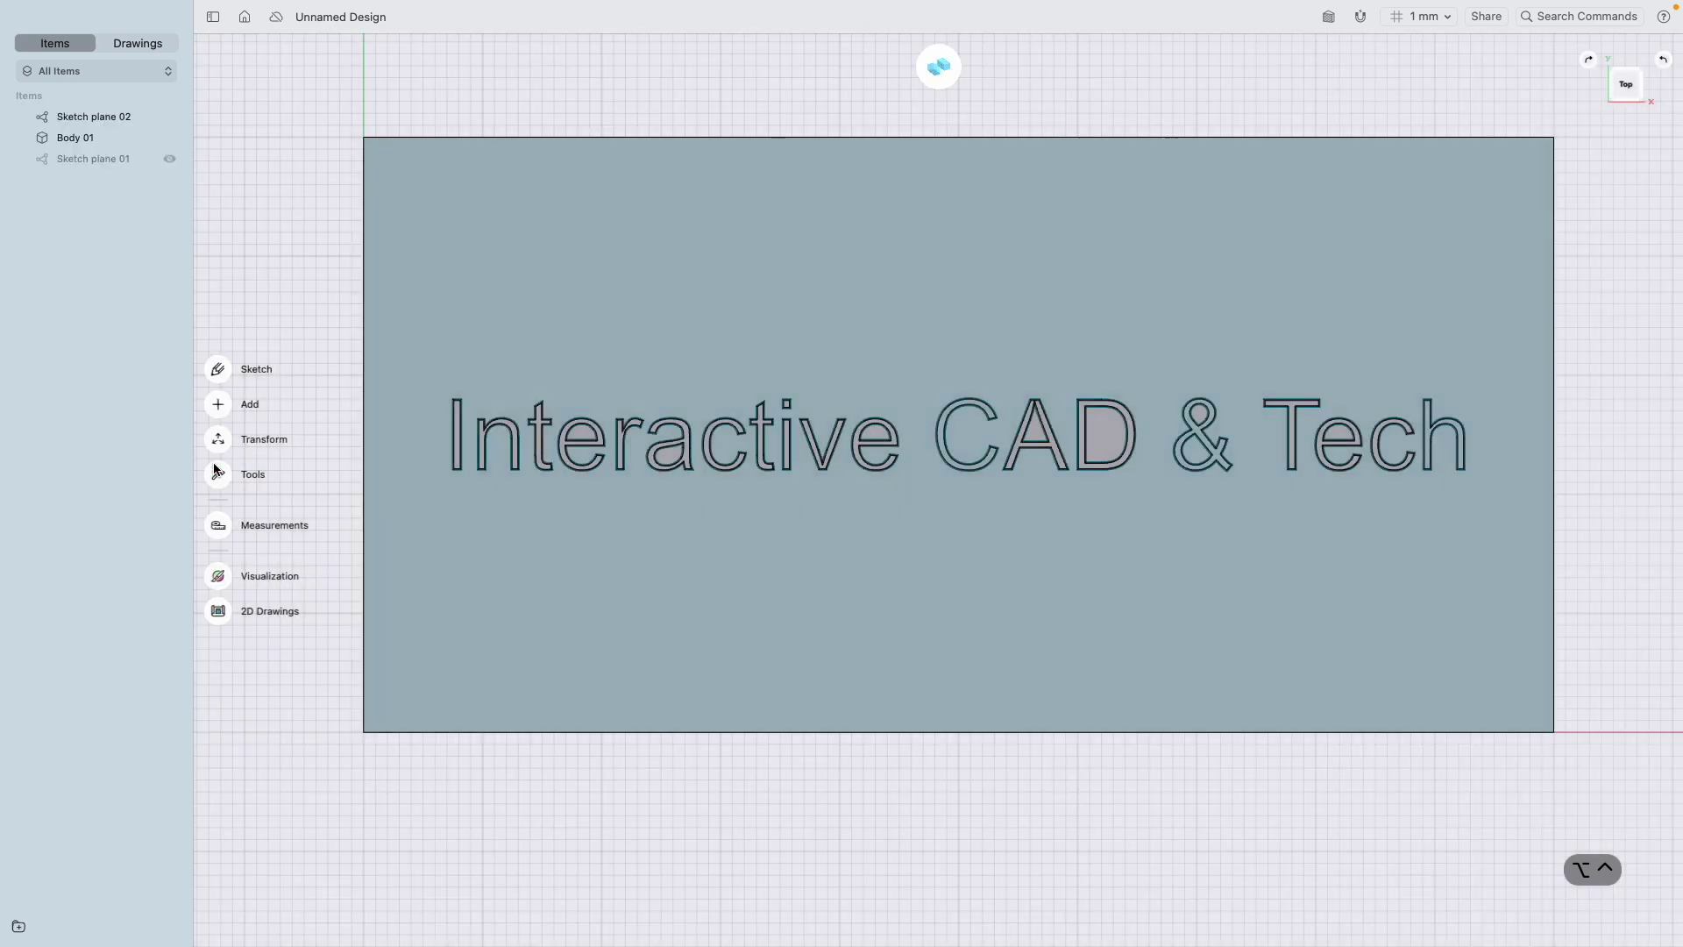
left_click(1611, 98)
scroll(1412, 178, "right", 10)
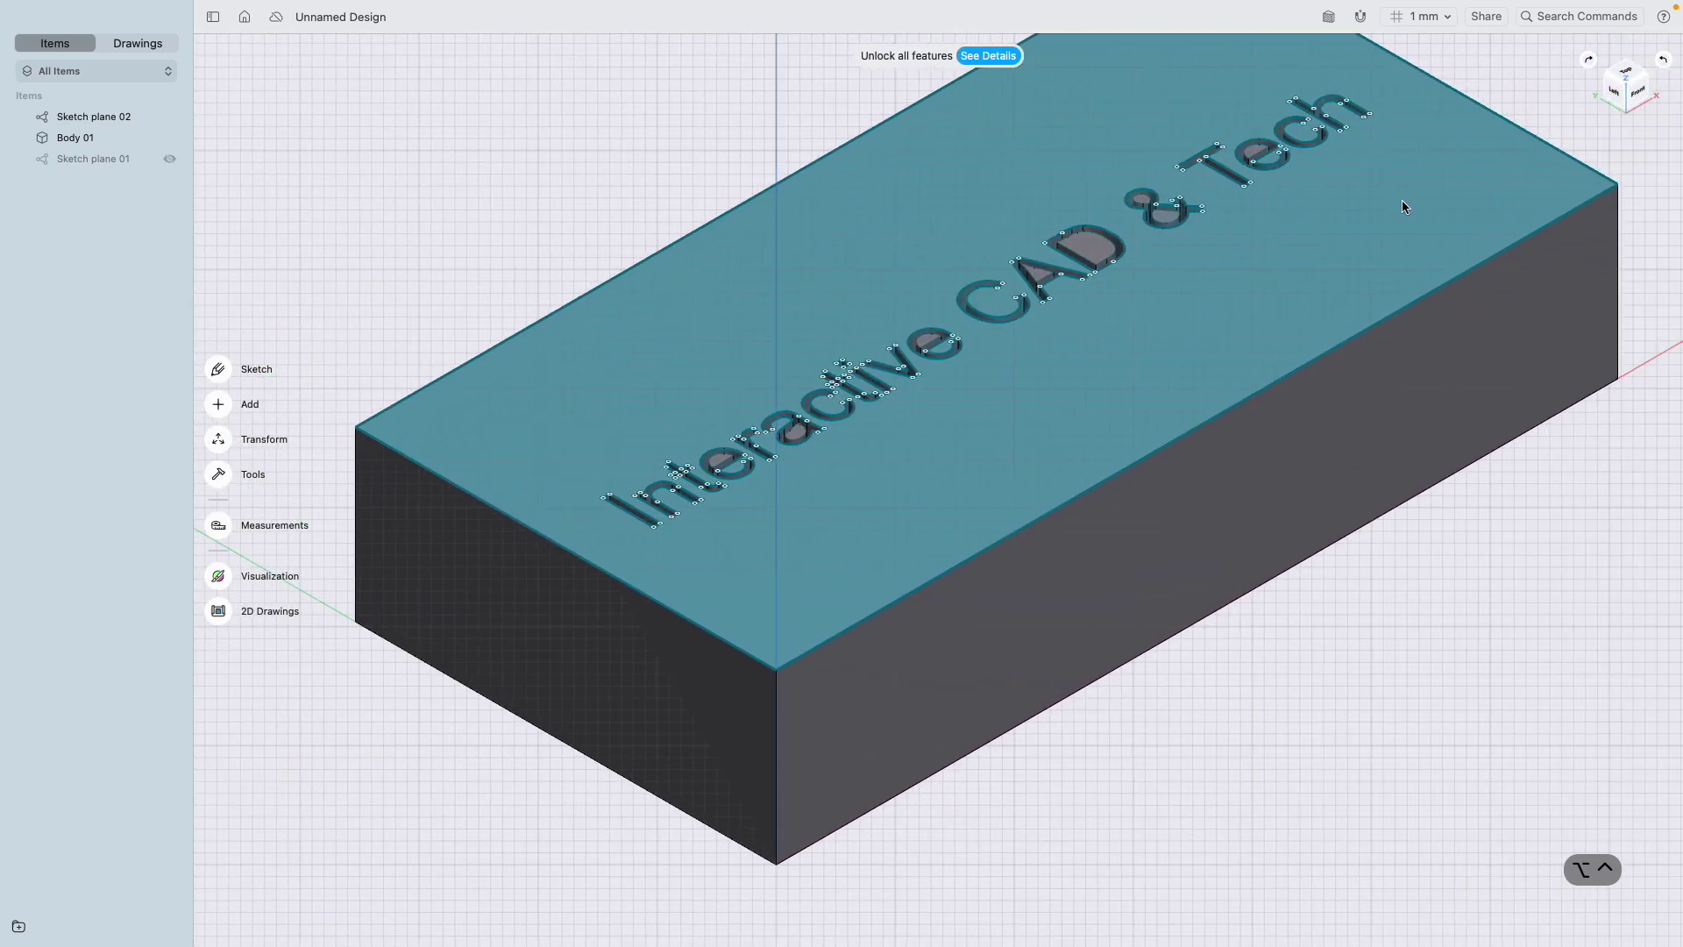
scroll(1402, 199, "up", 4)
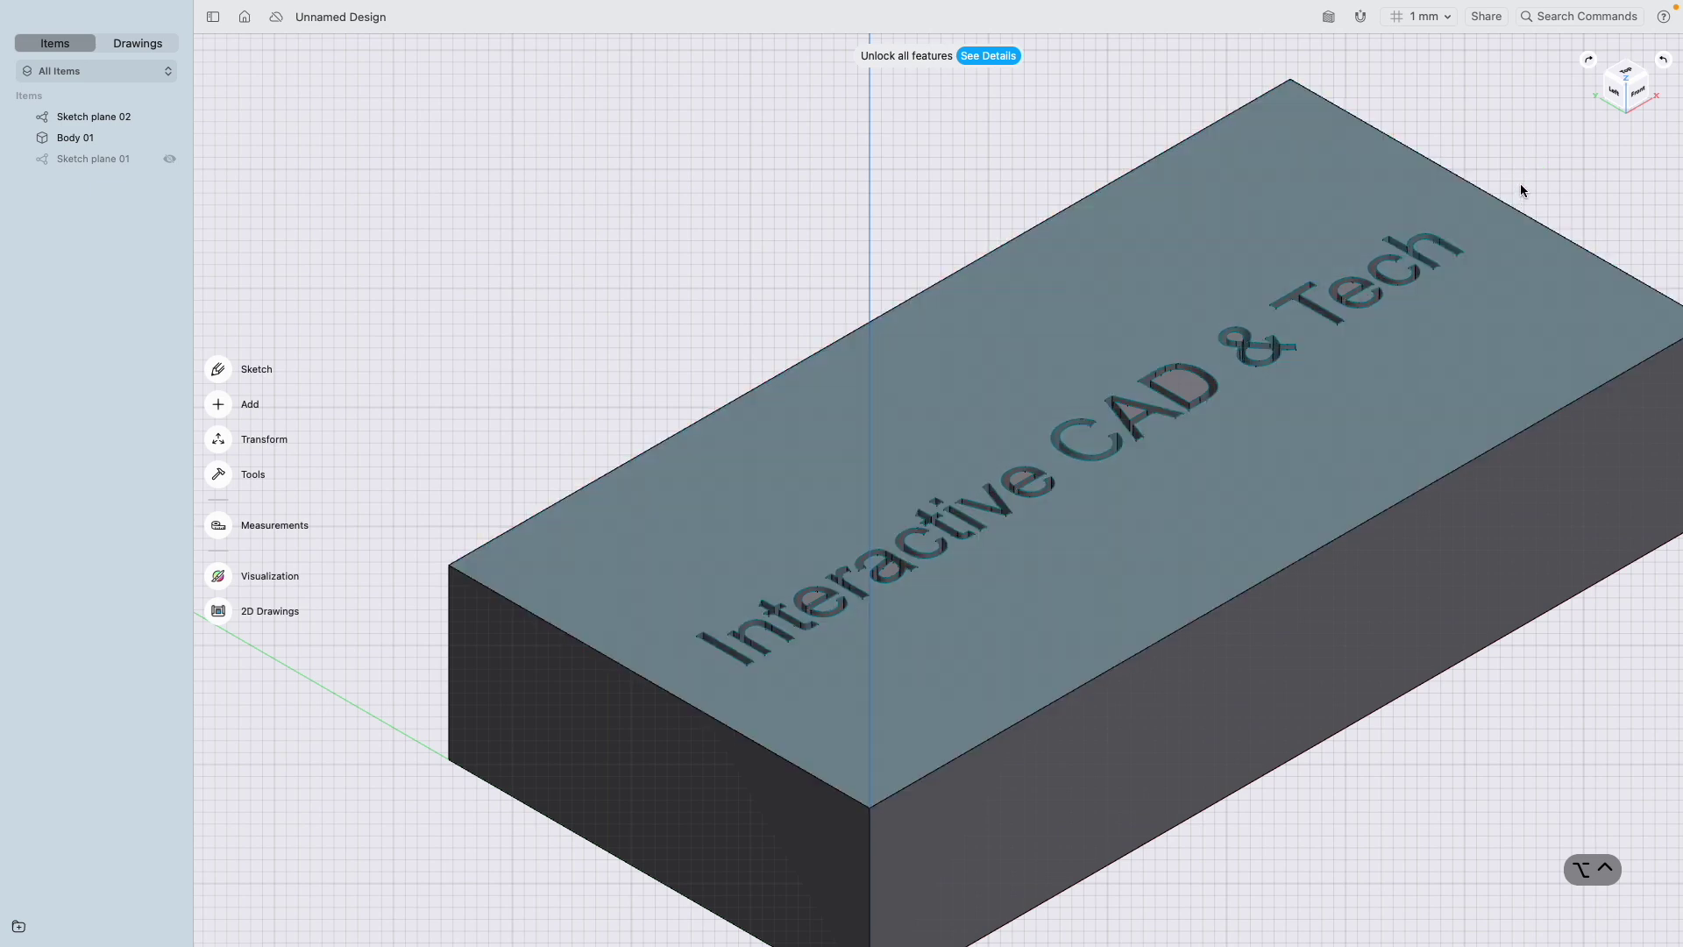
scroll(1513, 181, "right", 3)
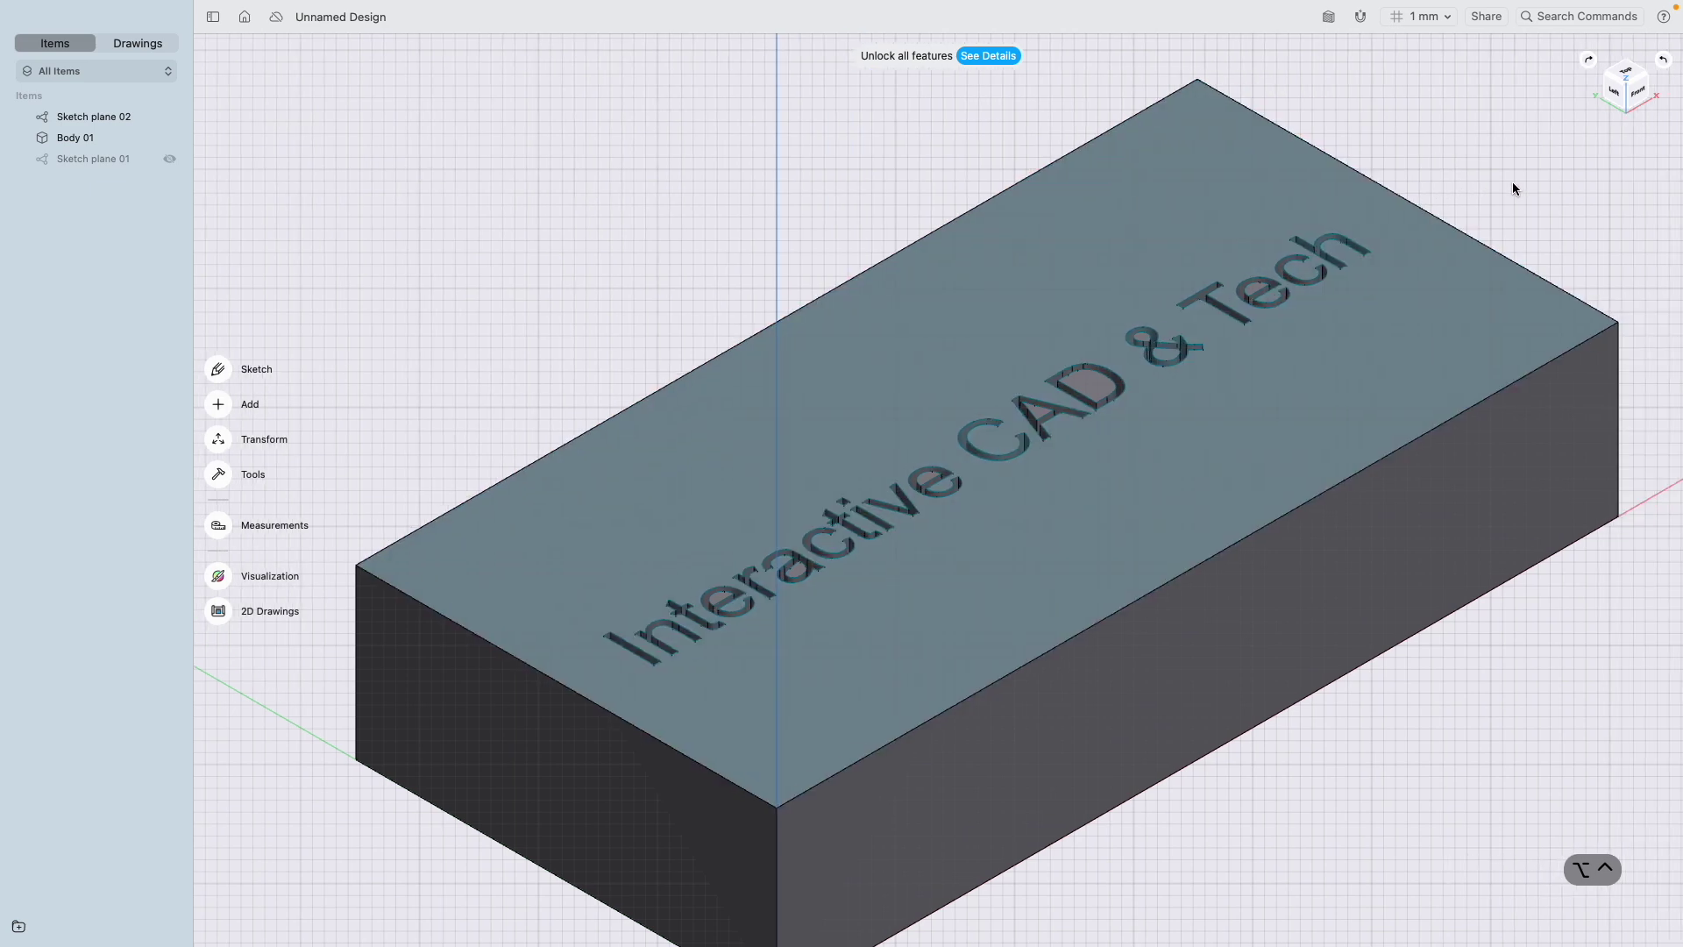
scroll(1512, 181, "right", 1)
scroll(1512, 183, "down", 2)
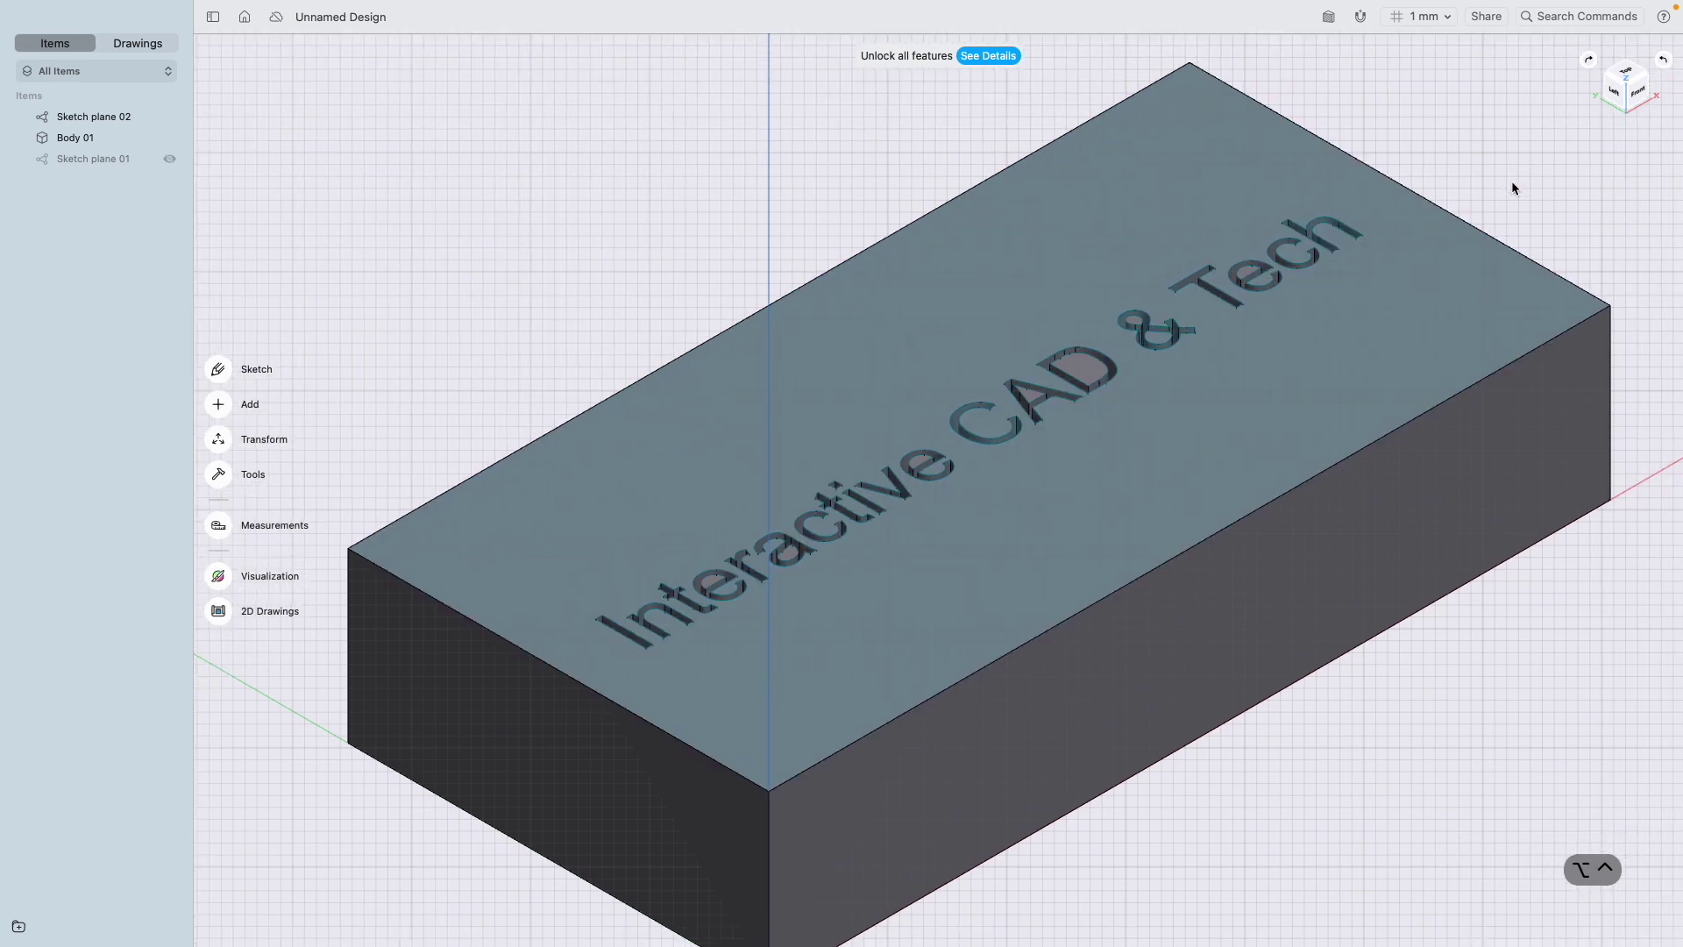